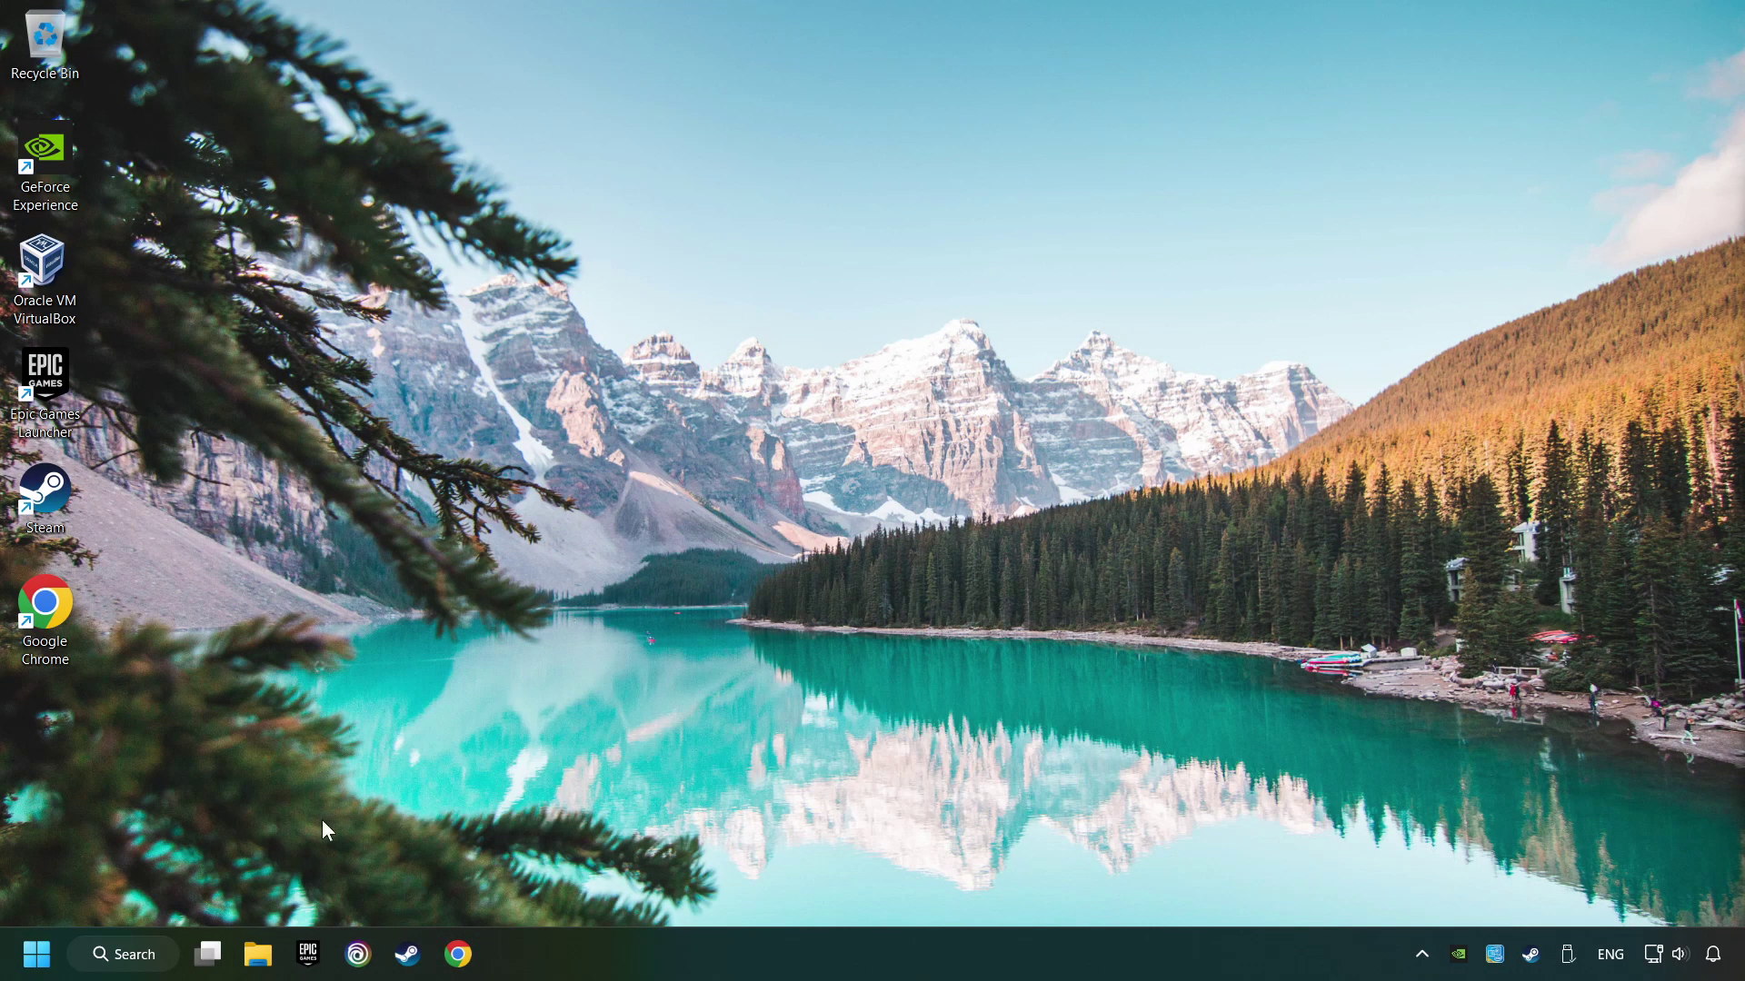
Search Windows for 'device manager'
left_click(118, 953)
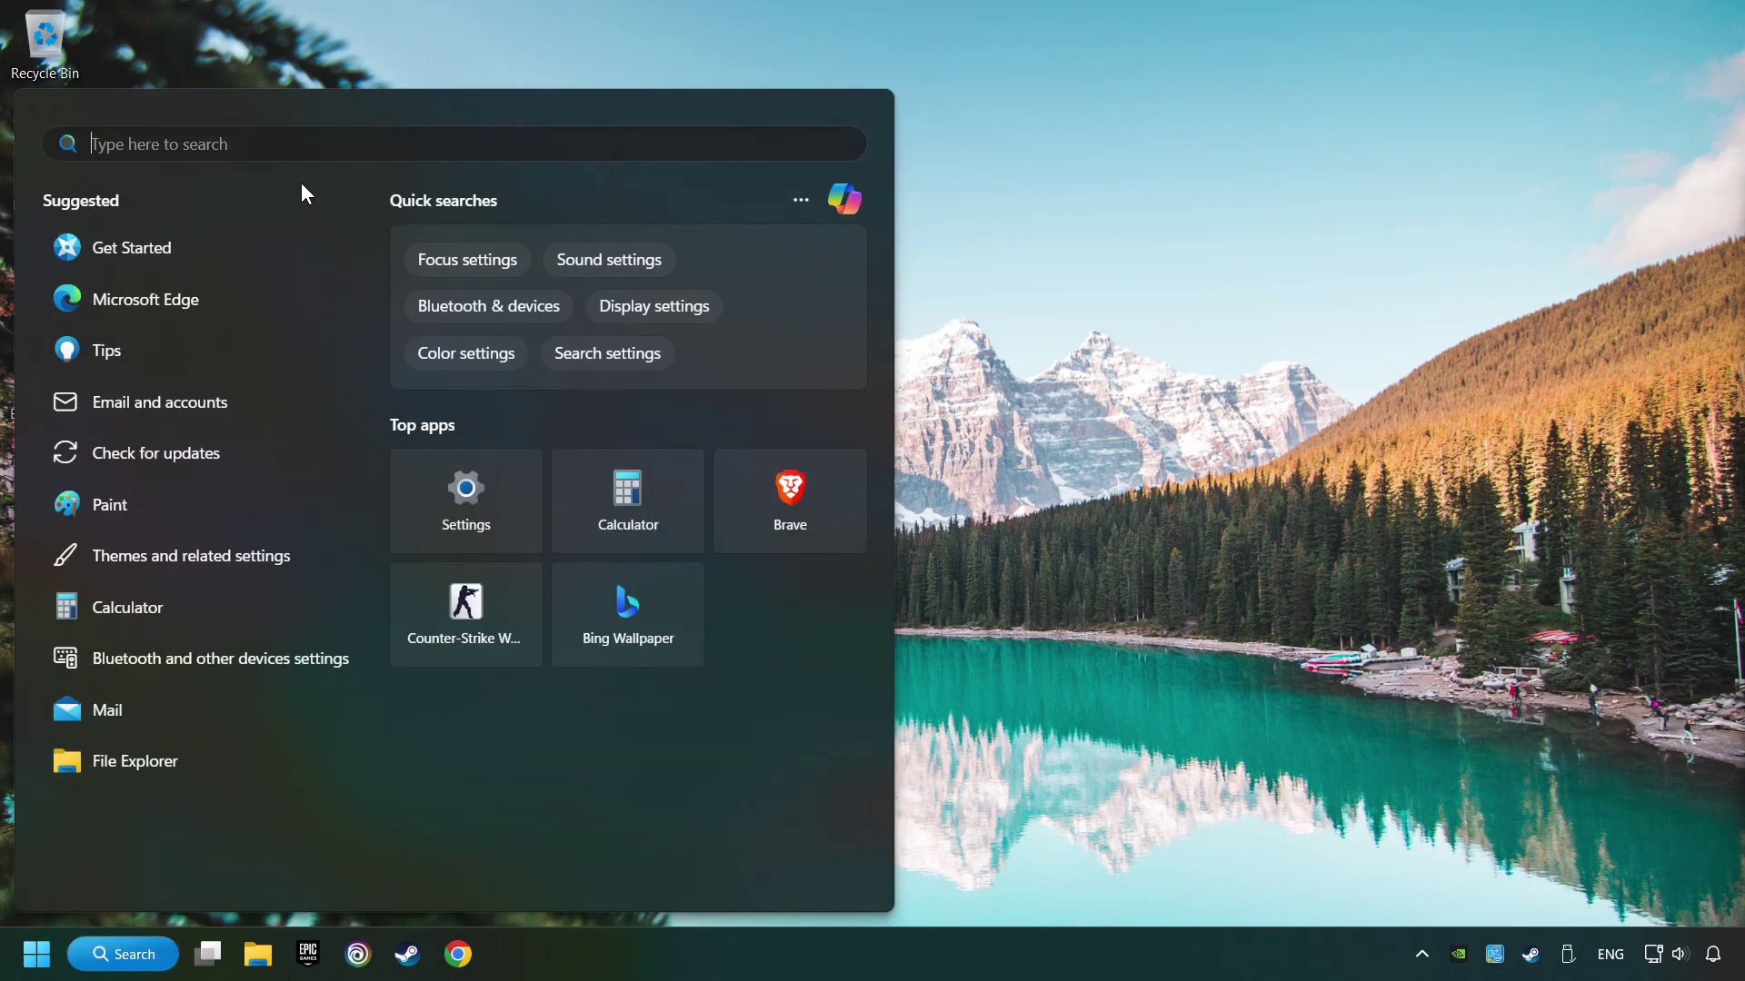
type("device ")
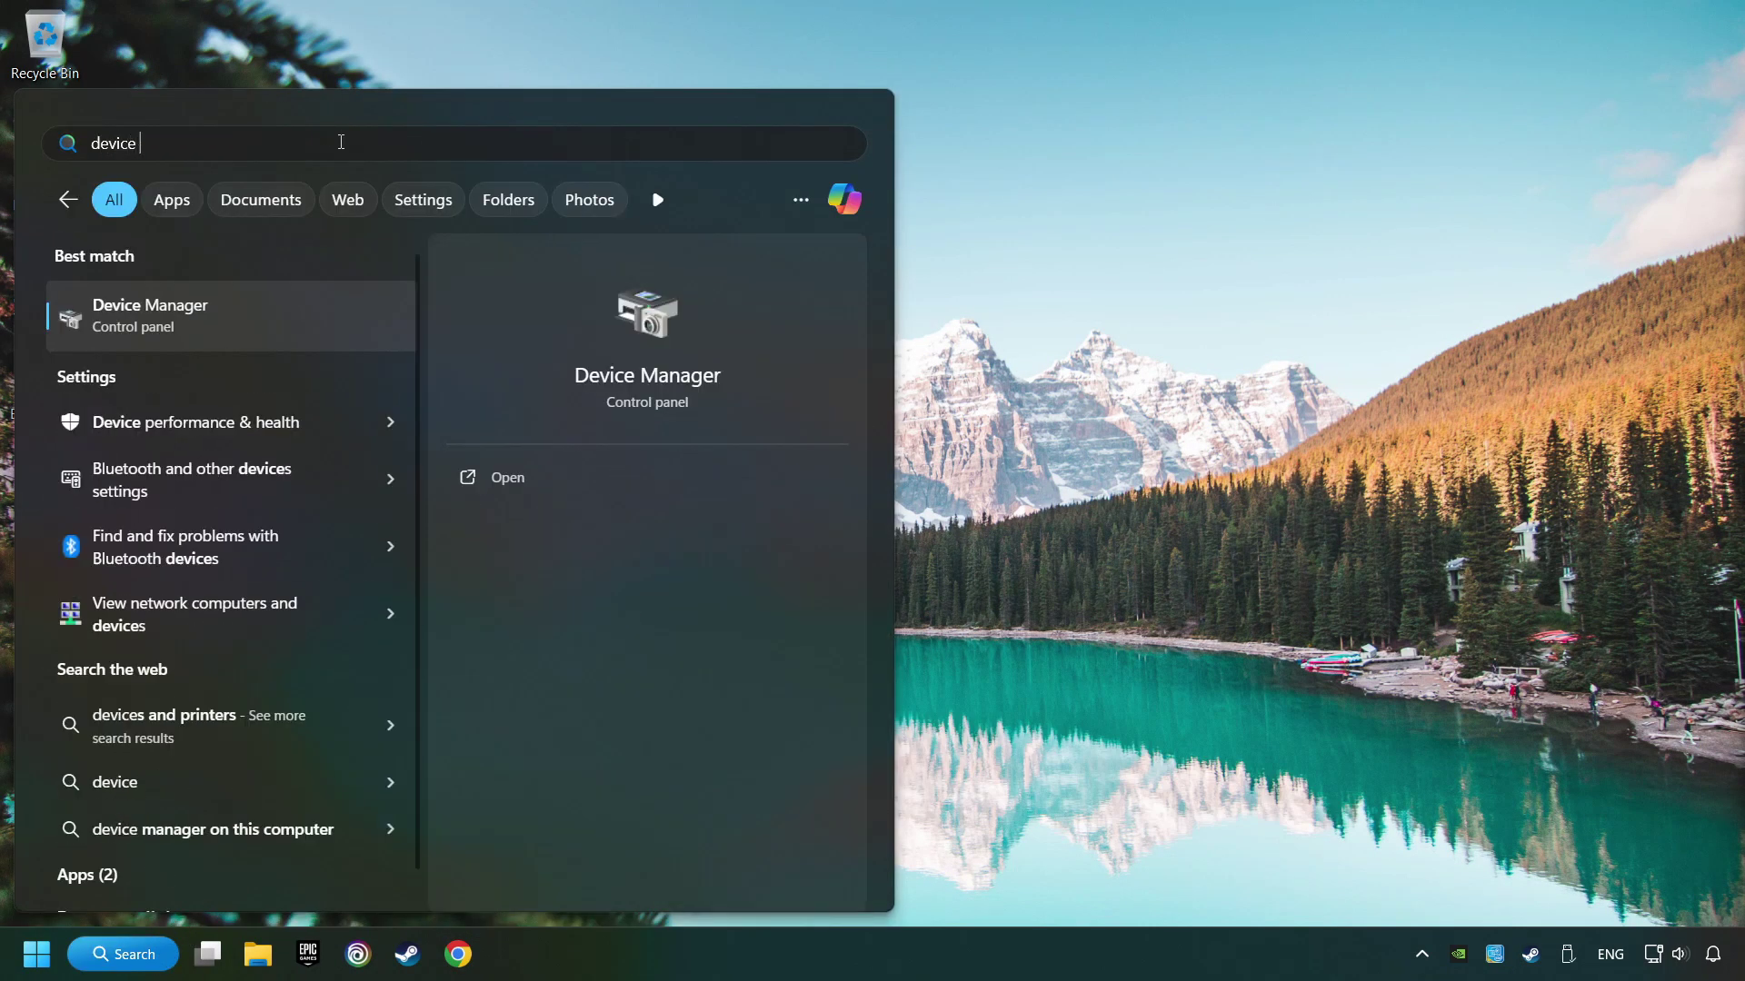
type("manager")
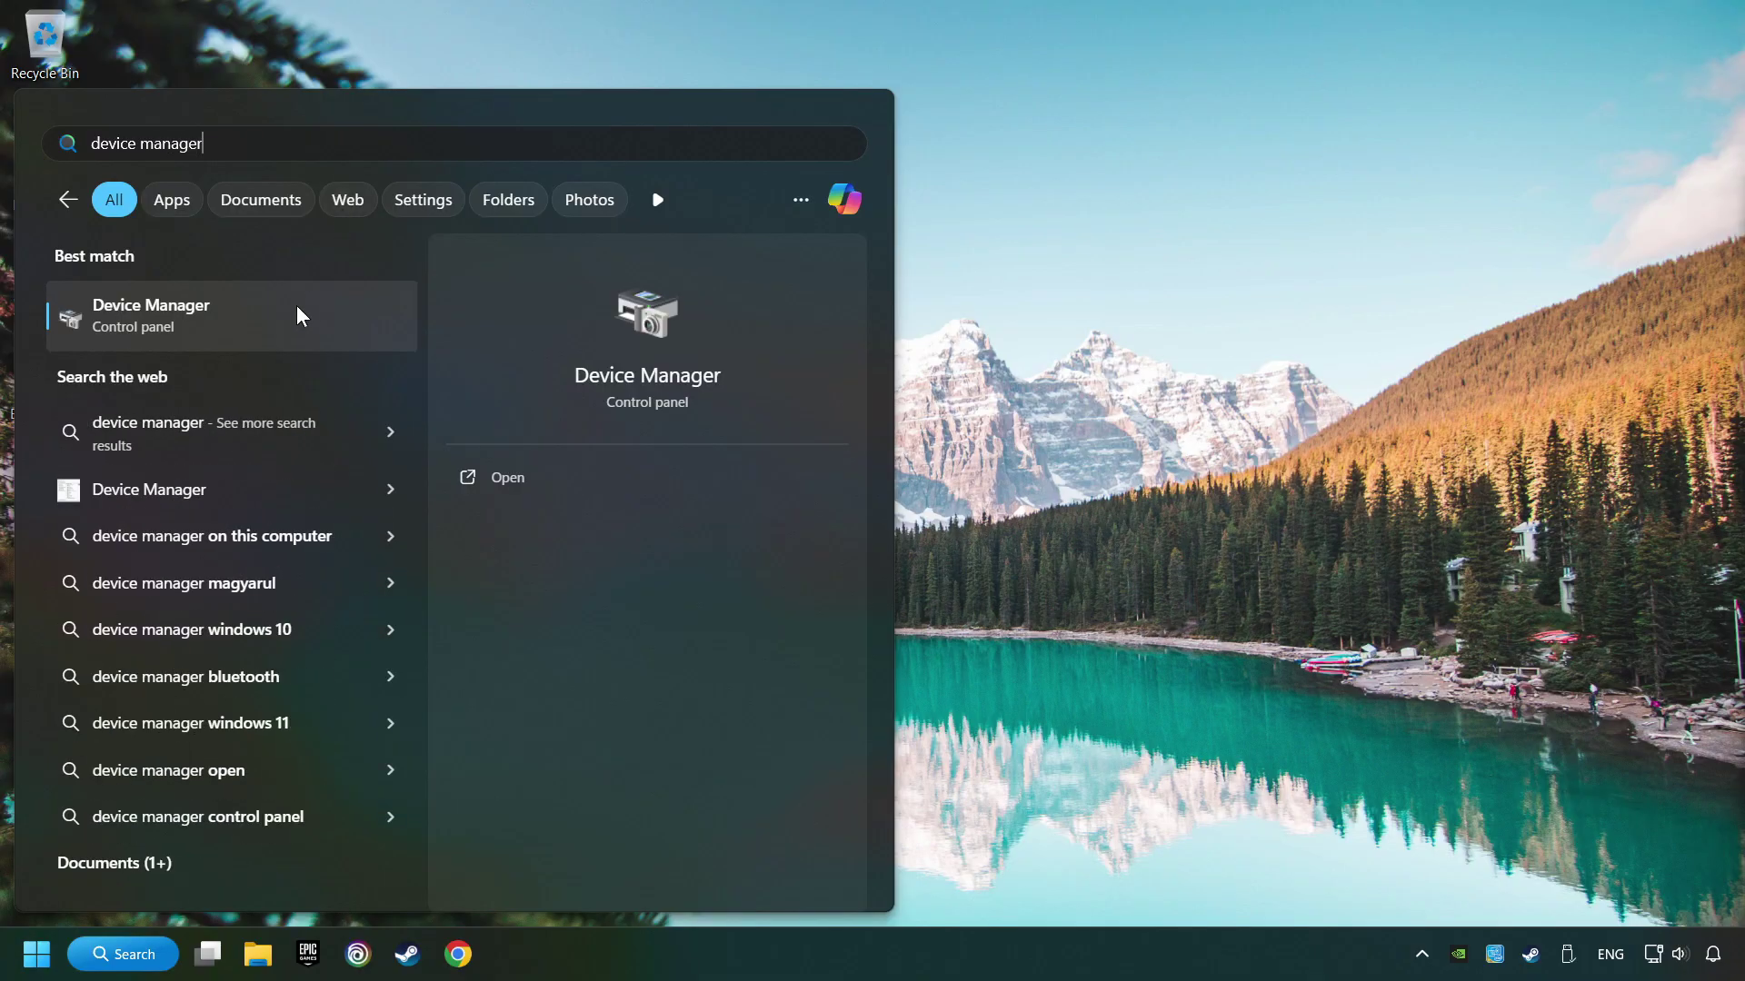
Launch Device Manager and run an automatic driver search for the NVIDIA GeForce GTX 1050 Ti
left_click(357, 318)
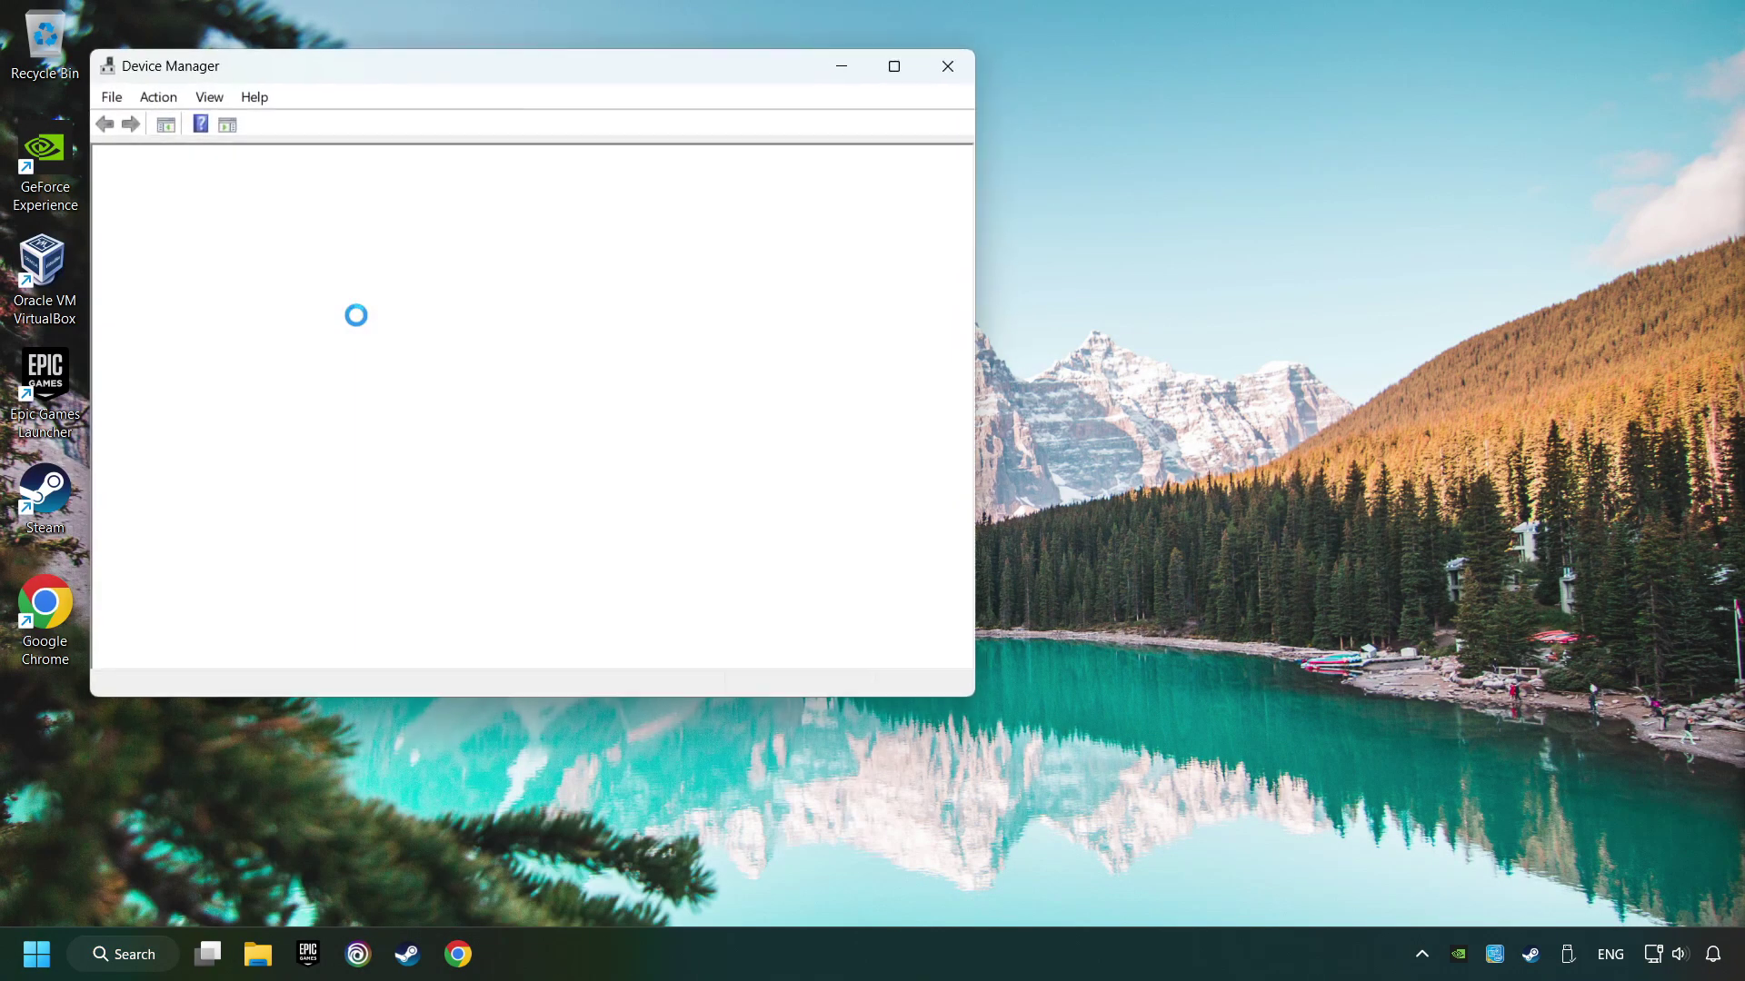
left_click_drag(355, 82, 653, 219)
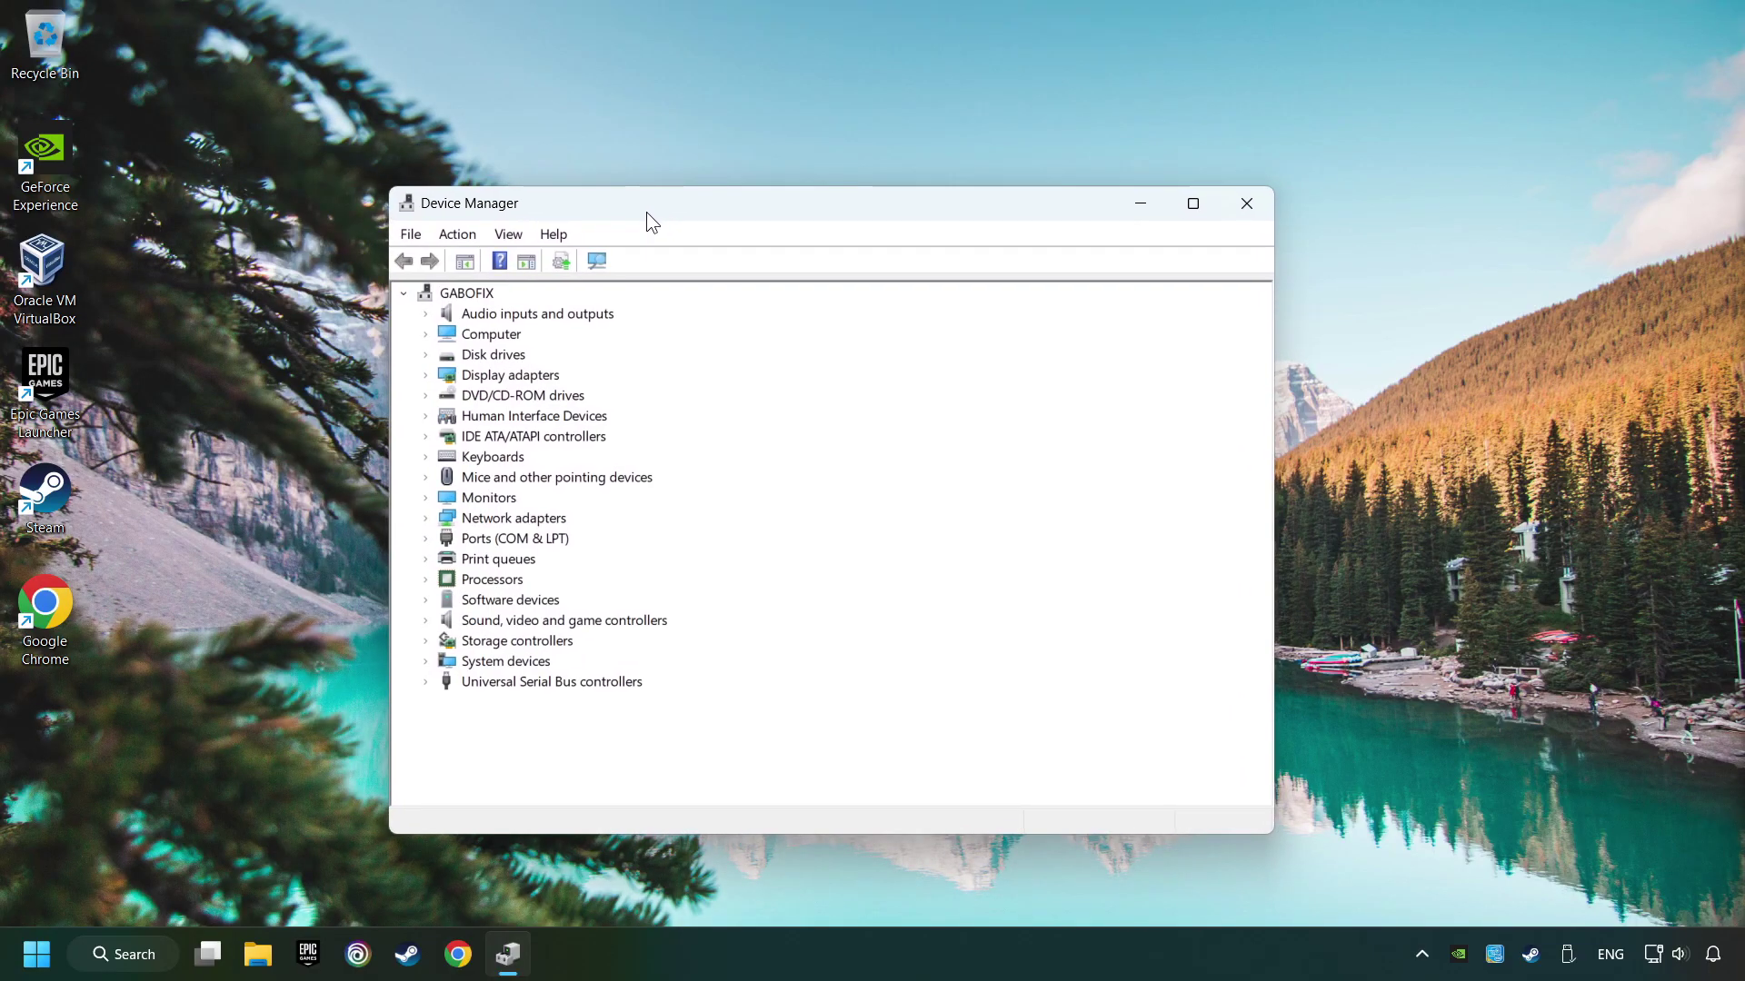
left_click(426, 376)
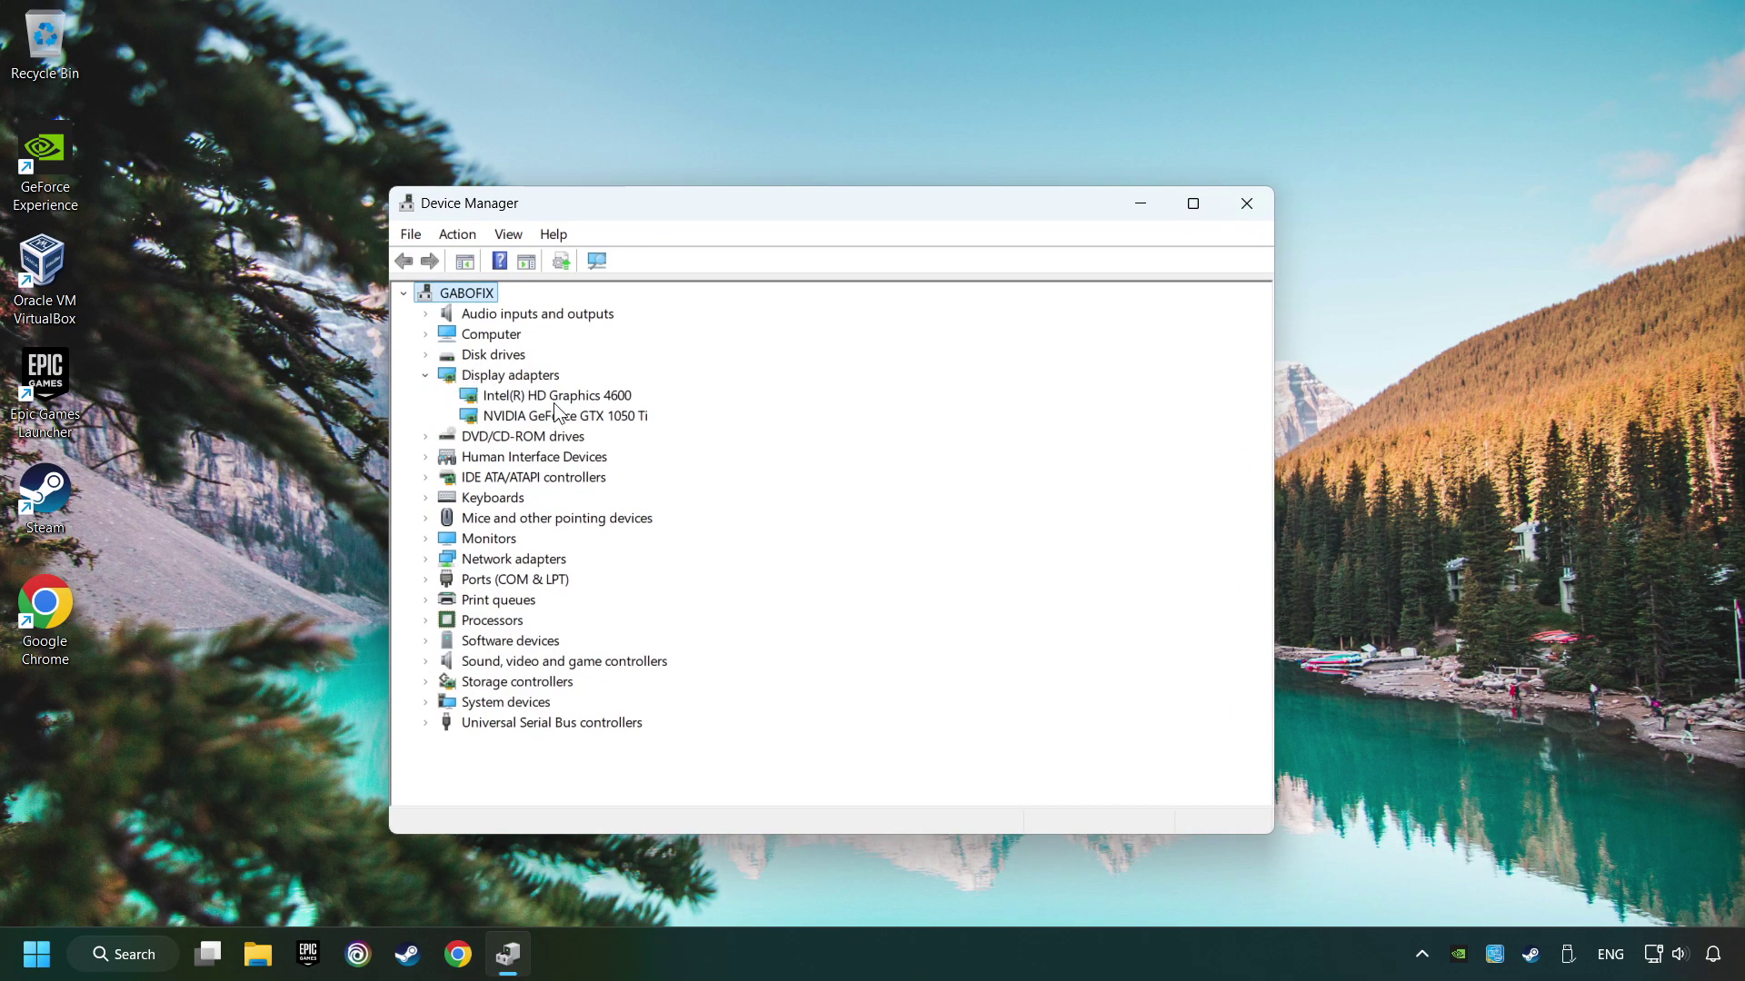
left_click(529, 417)
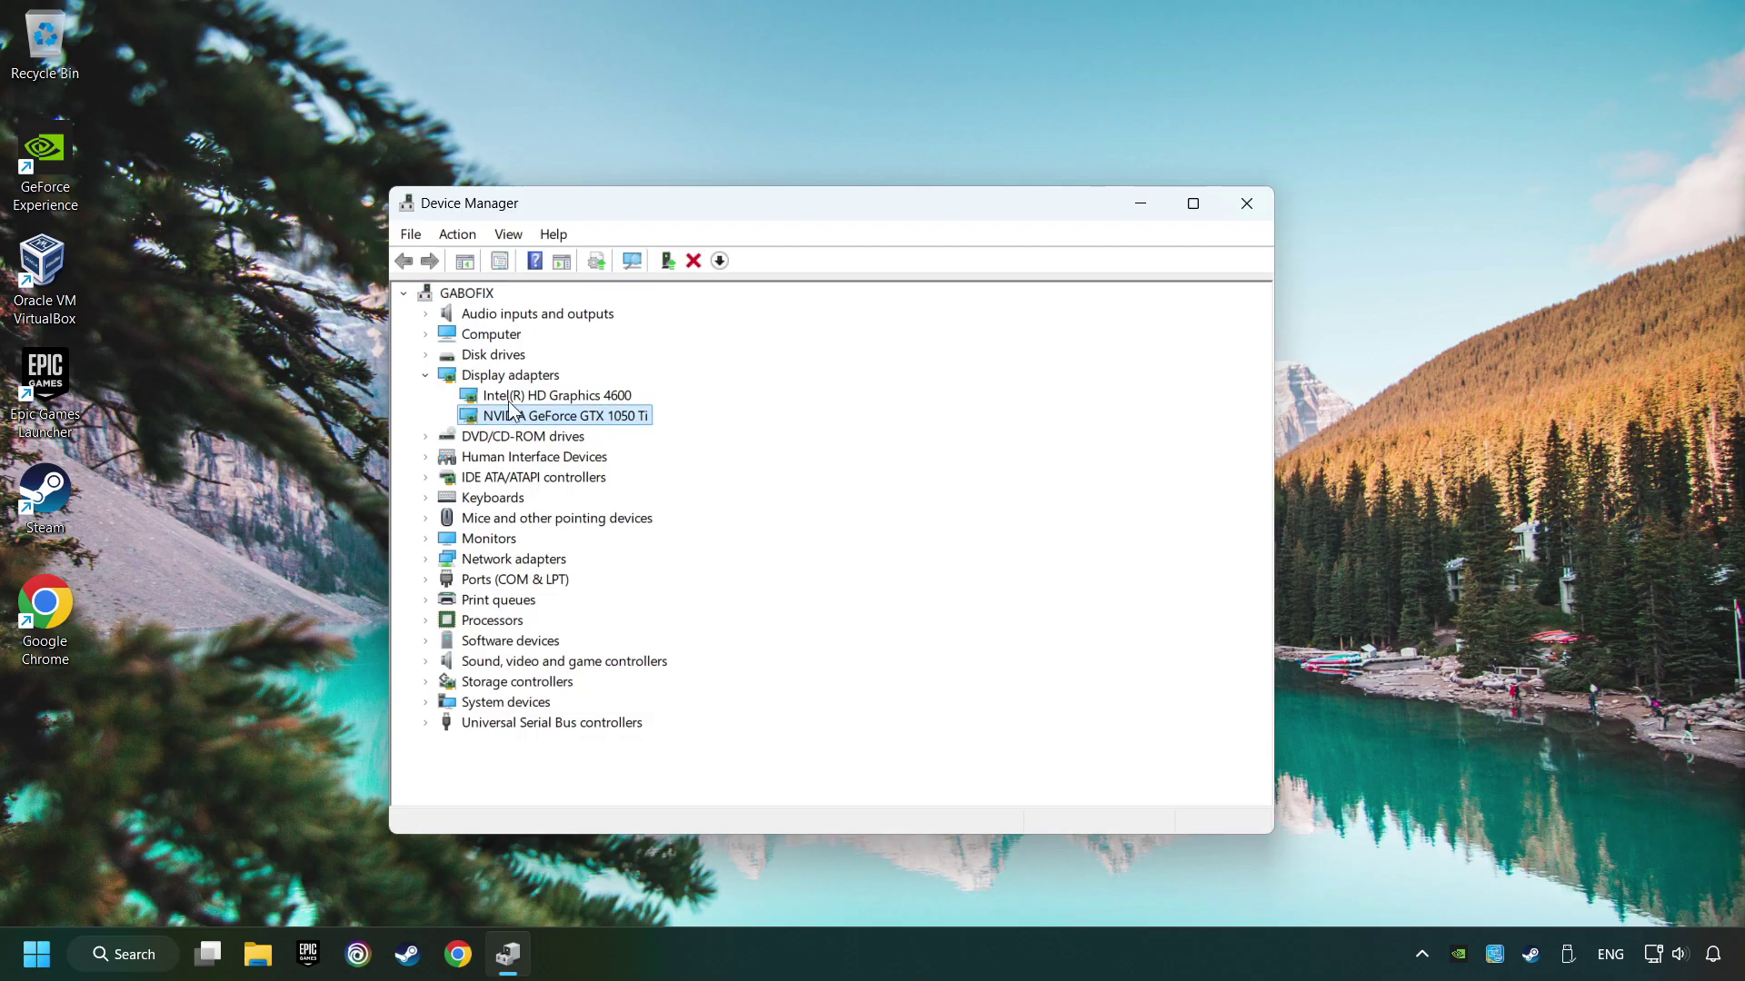
right_click(566, 419)
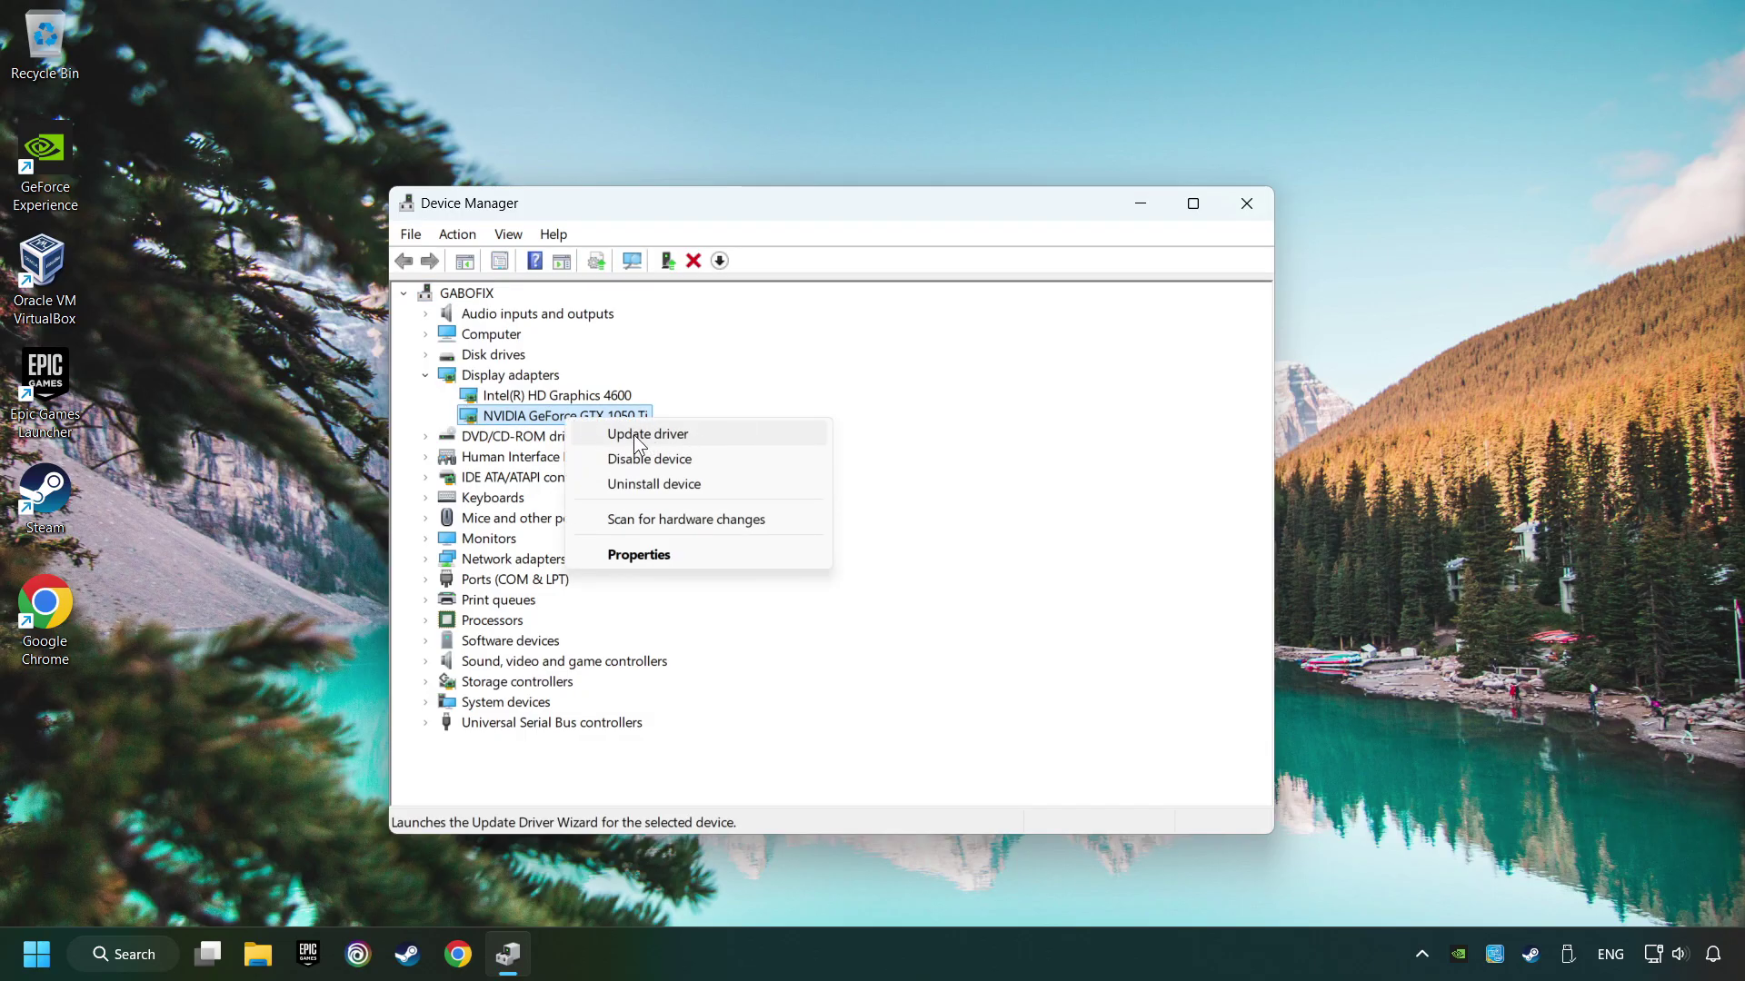
left_click(717, 434)
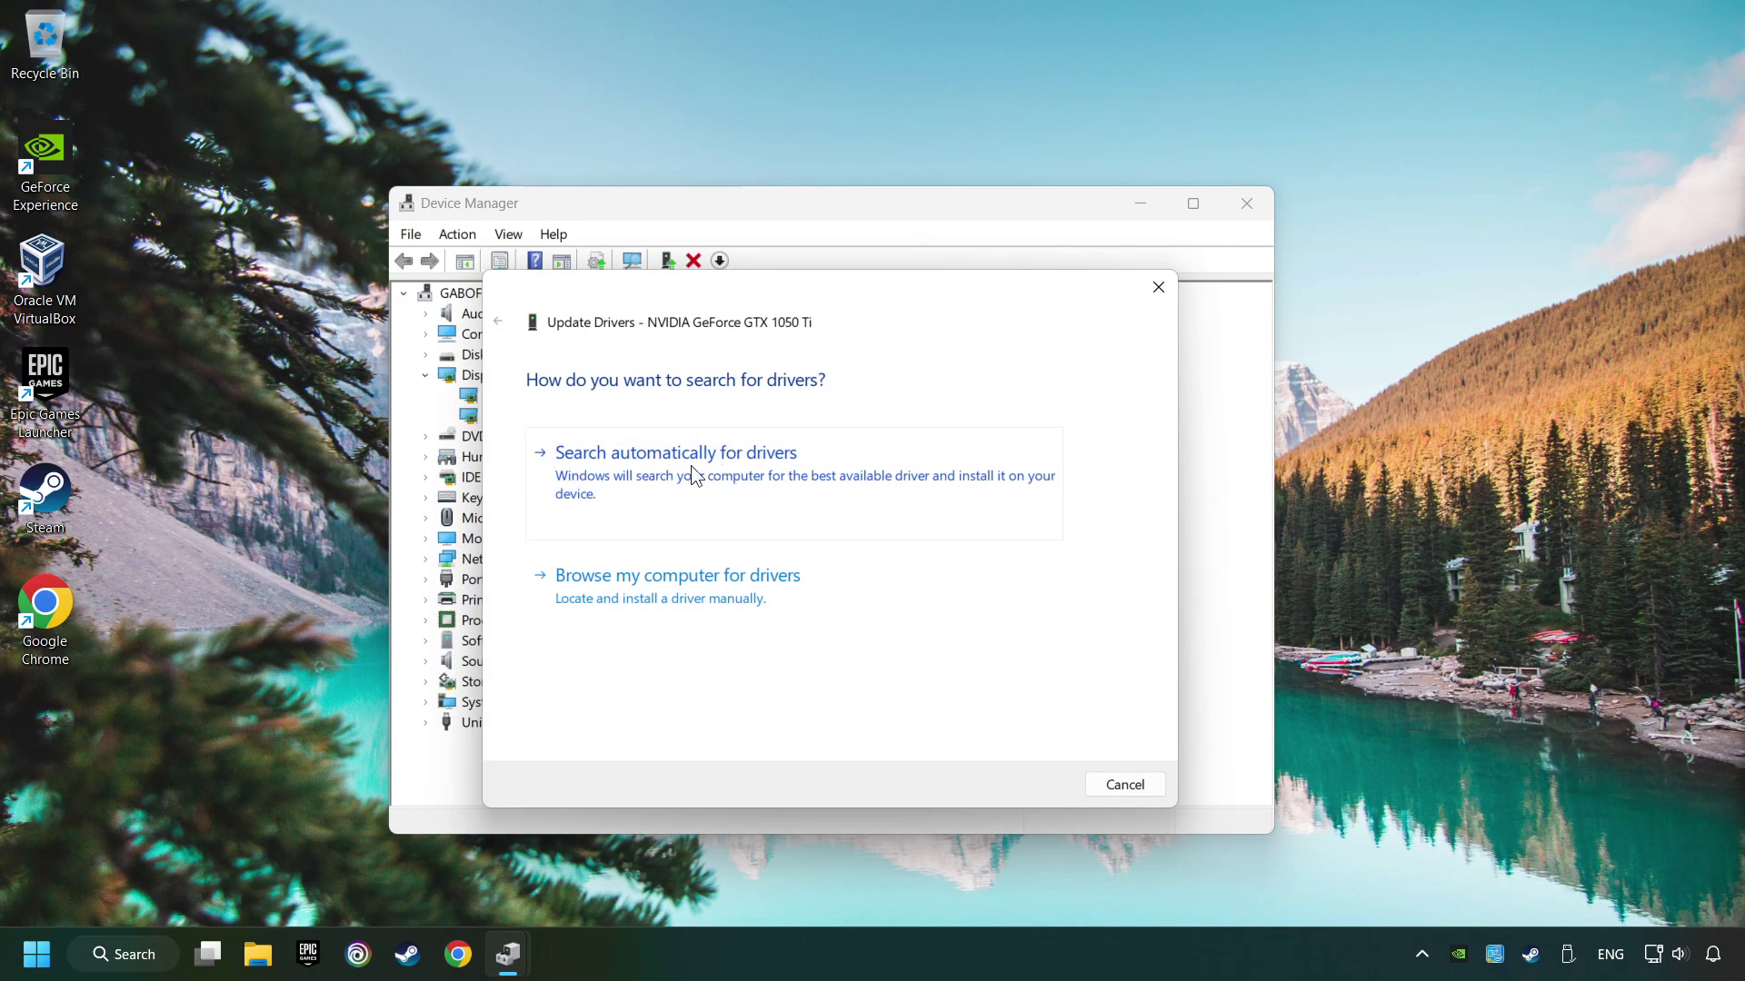
left_click(736, 469)
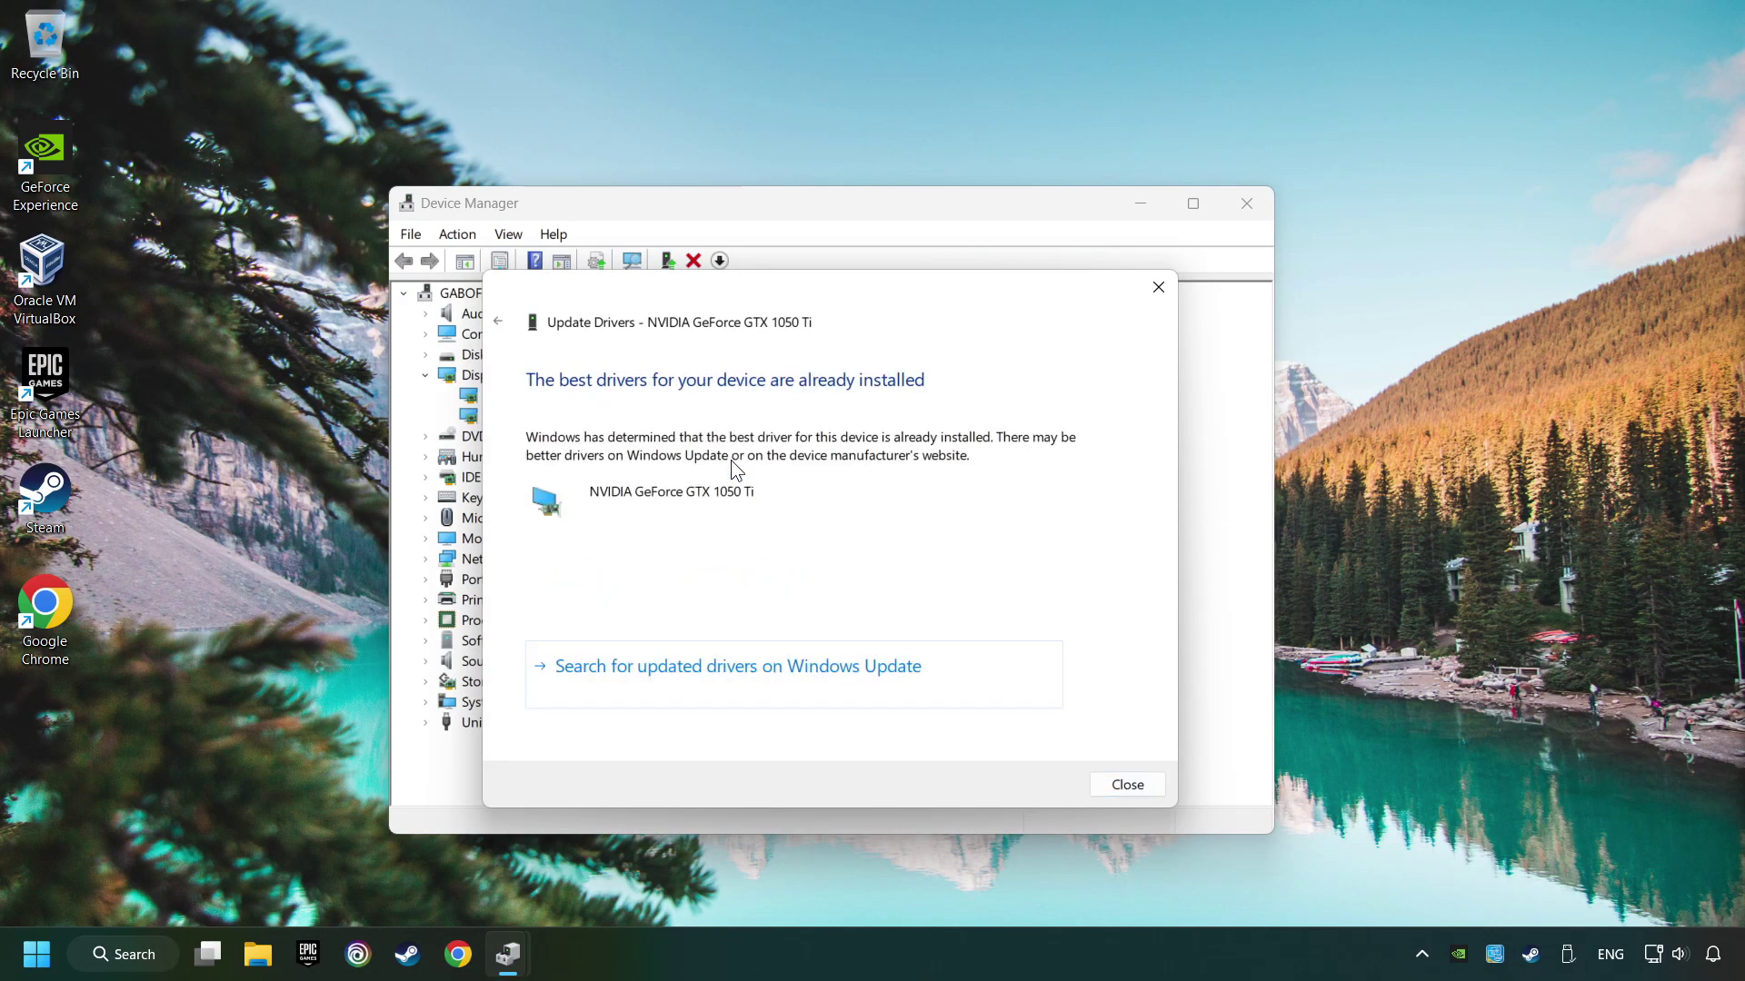
left_click(1128, 786)
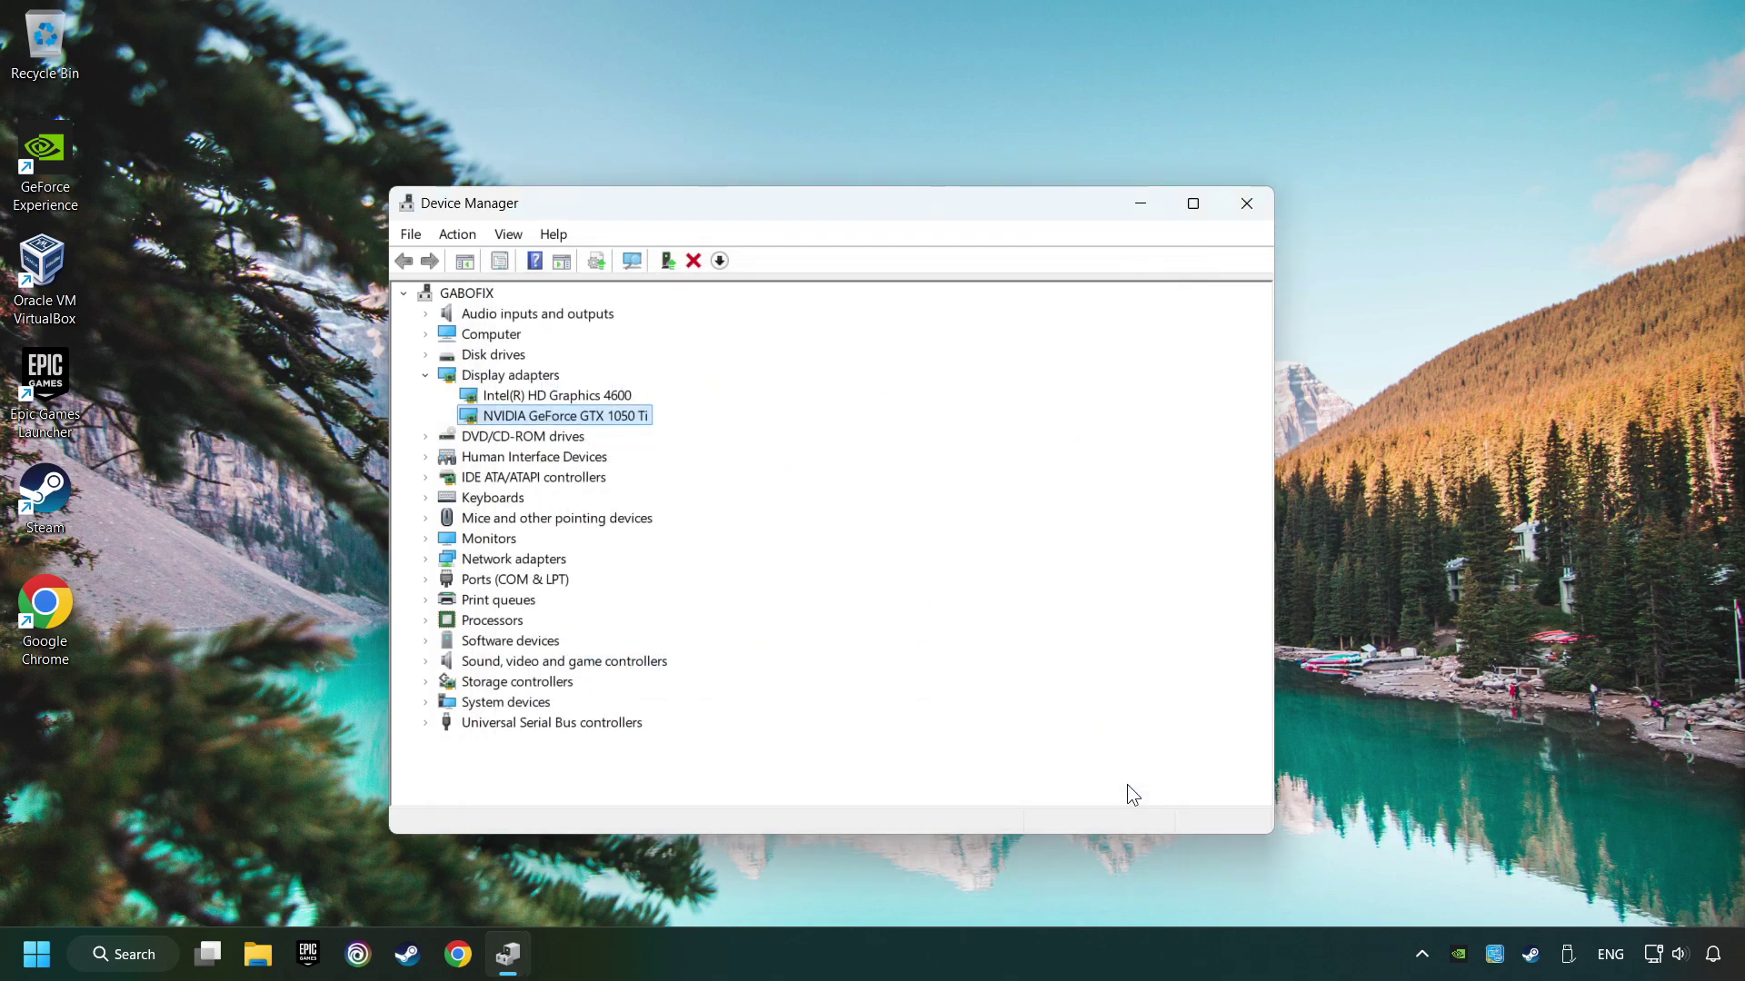
Close Device Manager and search Google in Chrome for 'nvidia geforce driver download'
left_click(1247, 215)
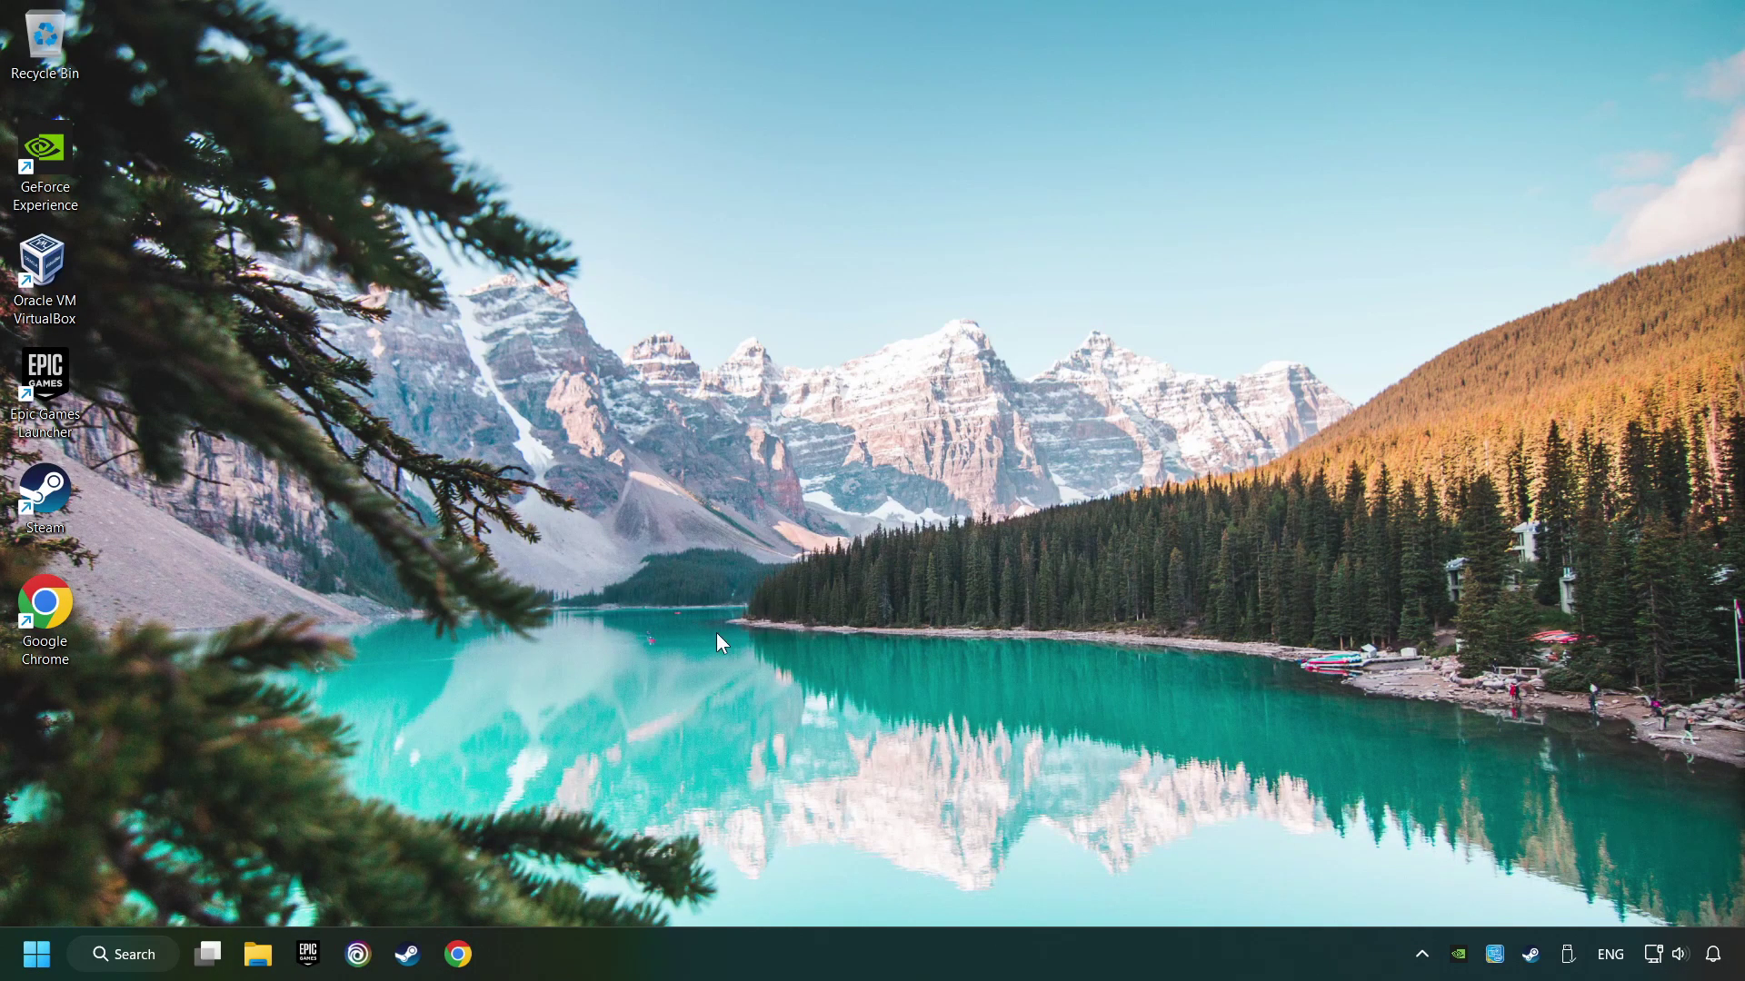
left_click(465, 959)
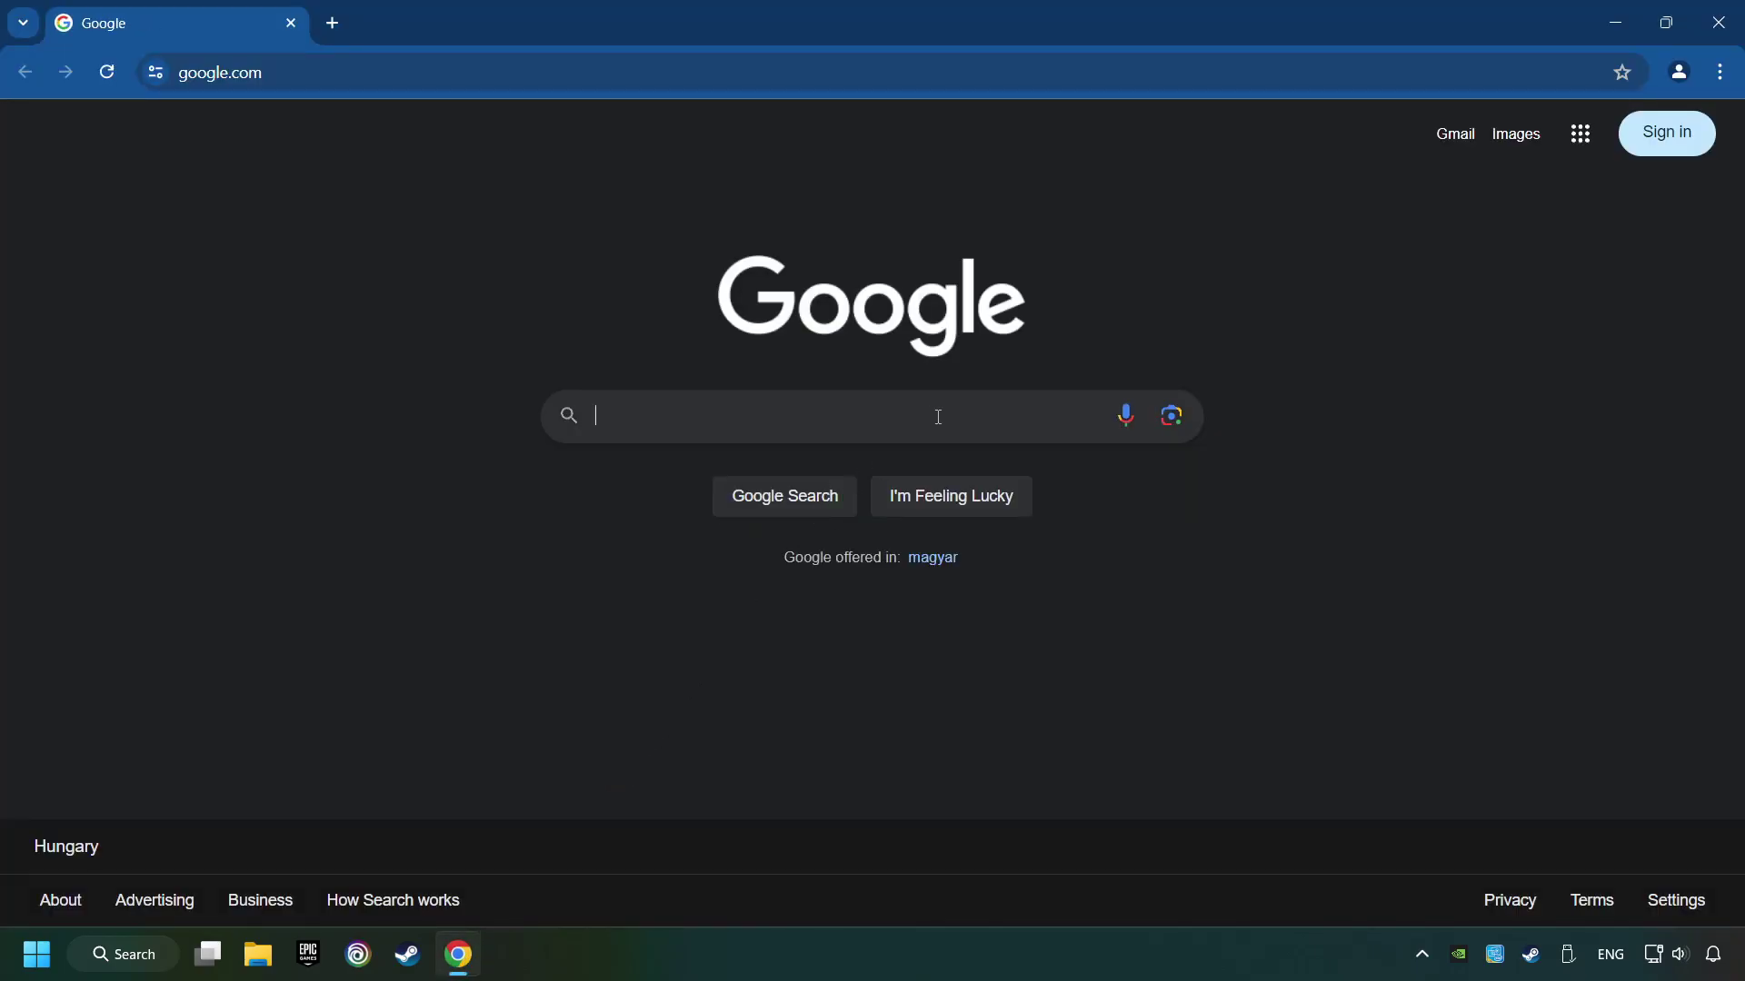
type("nvidia ")
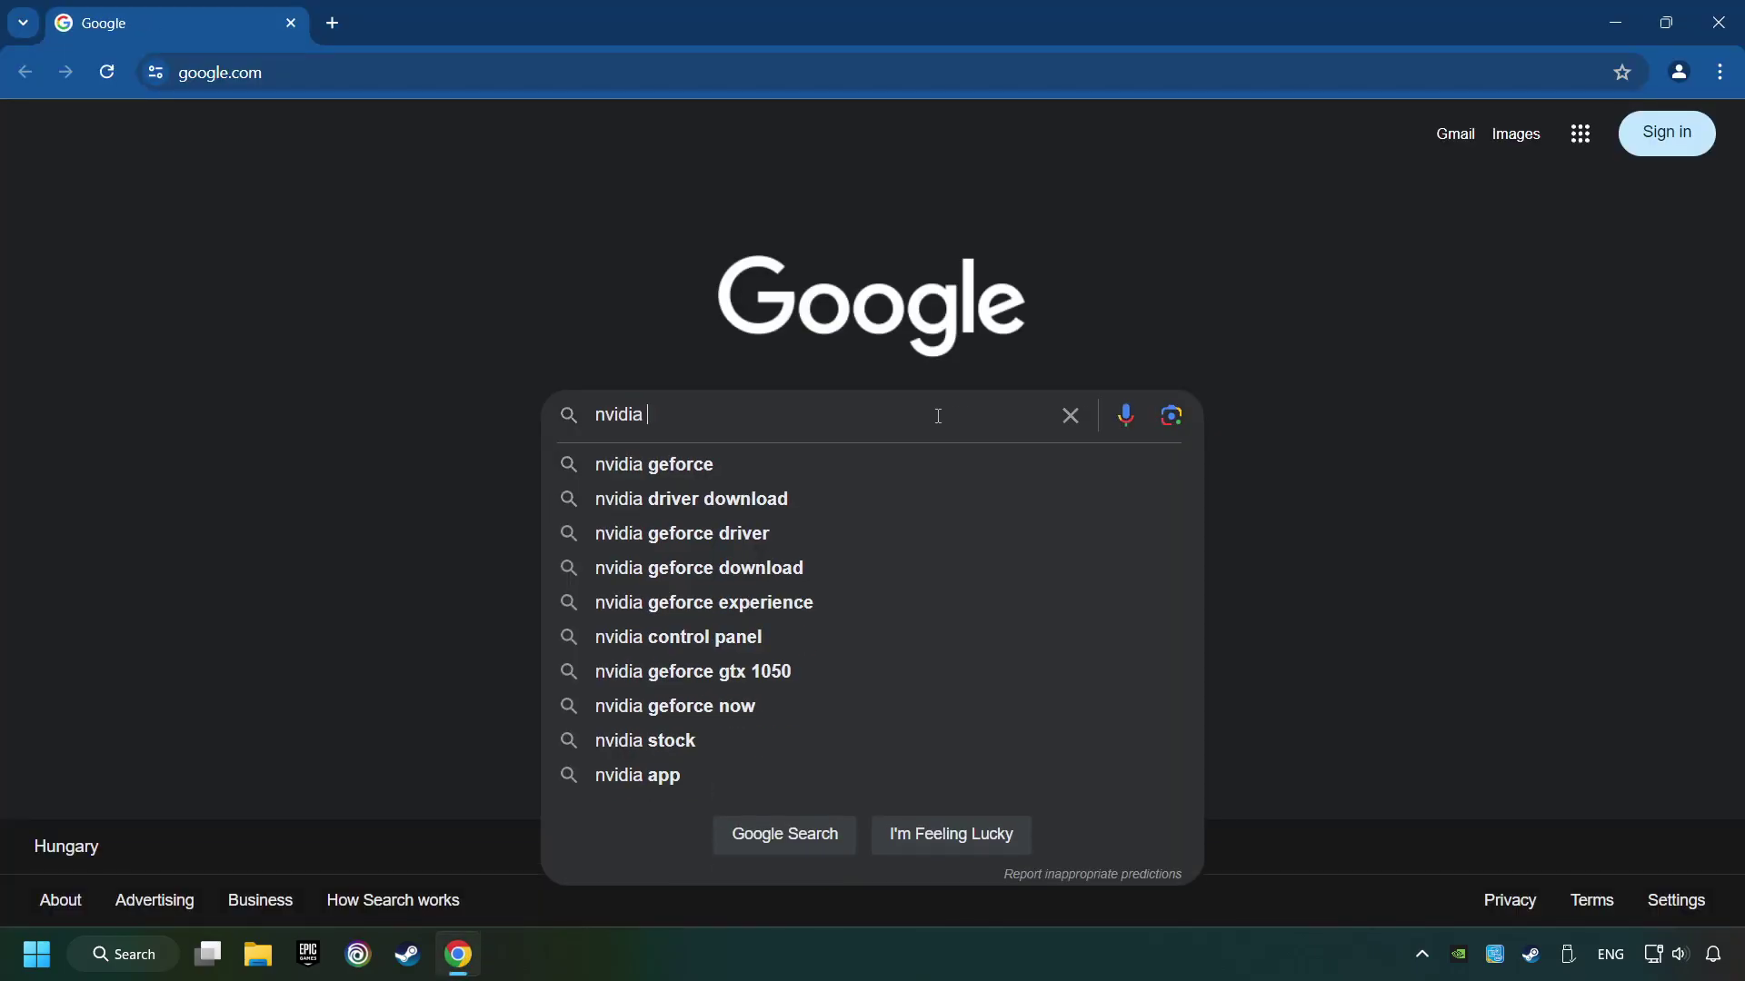
type("geforce driv")
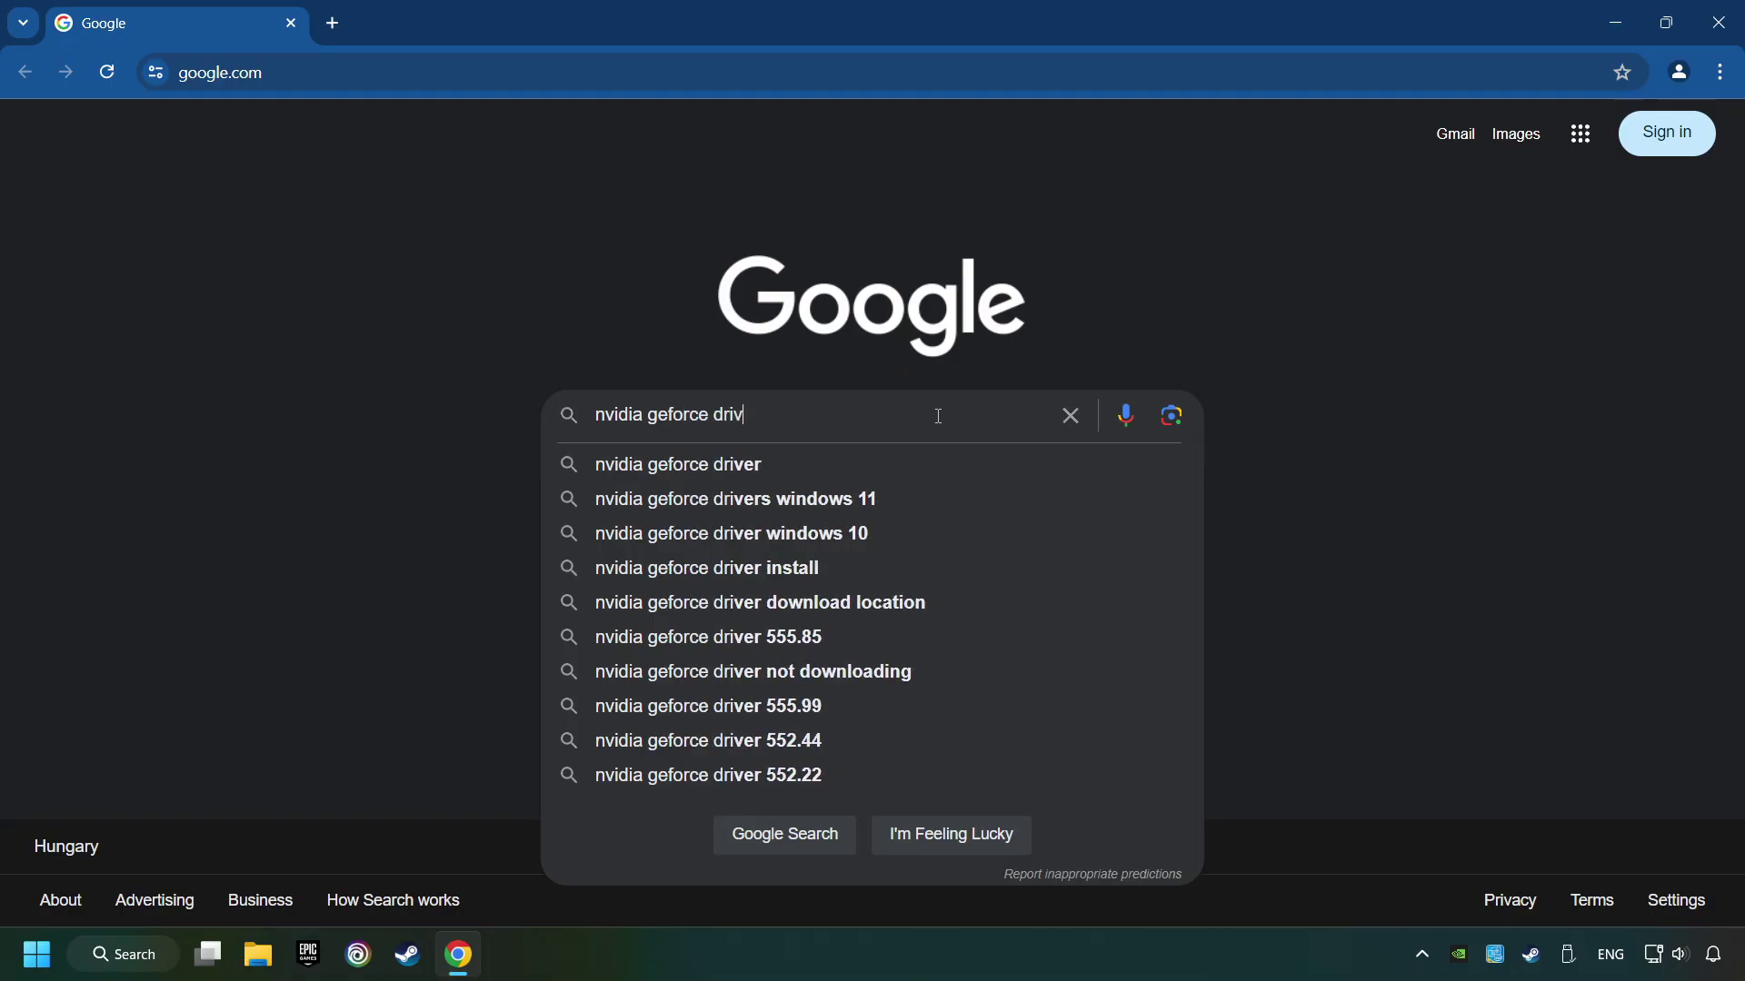
type("er download")
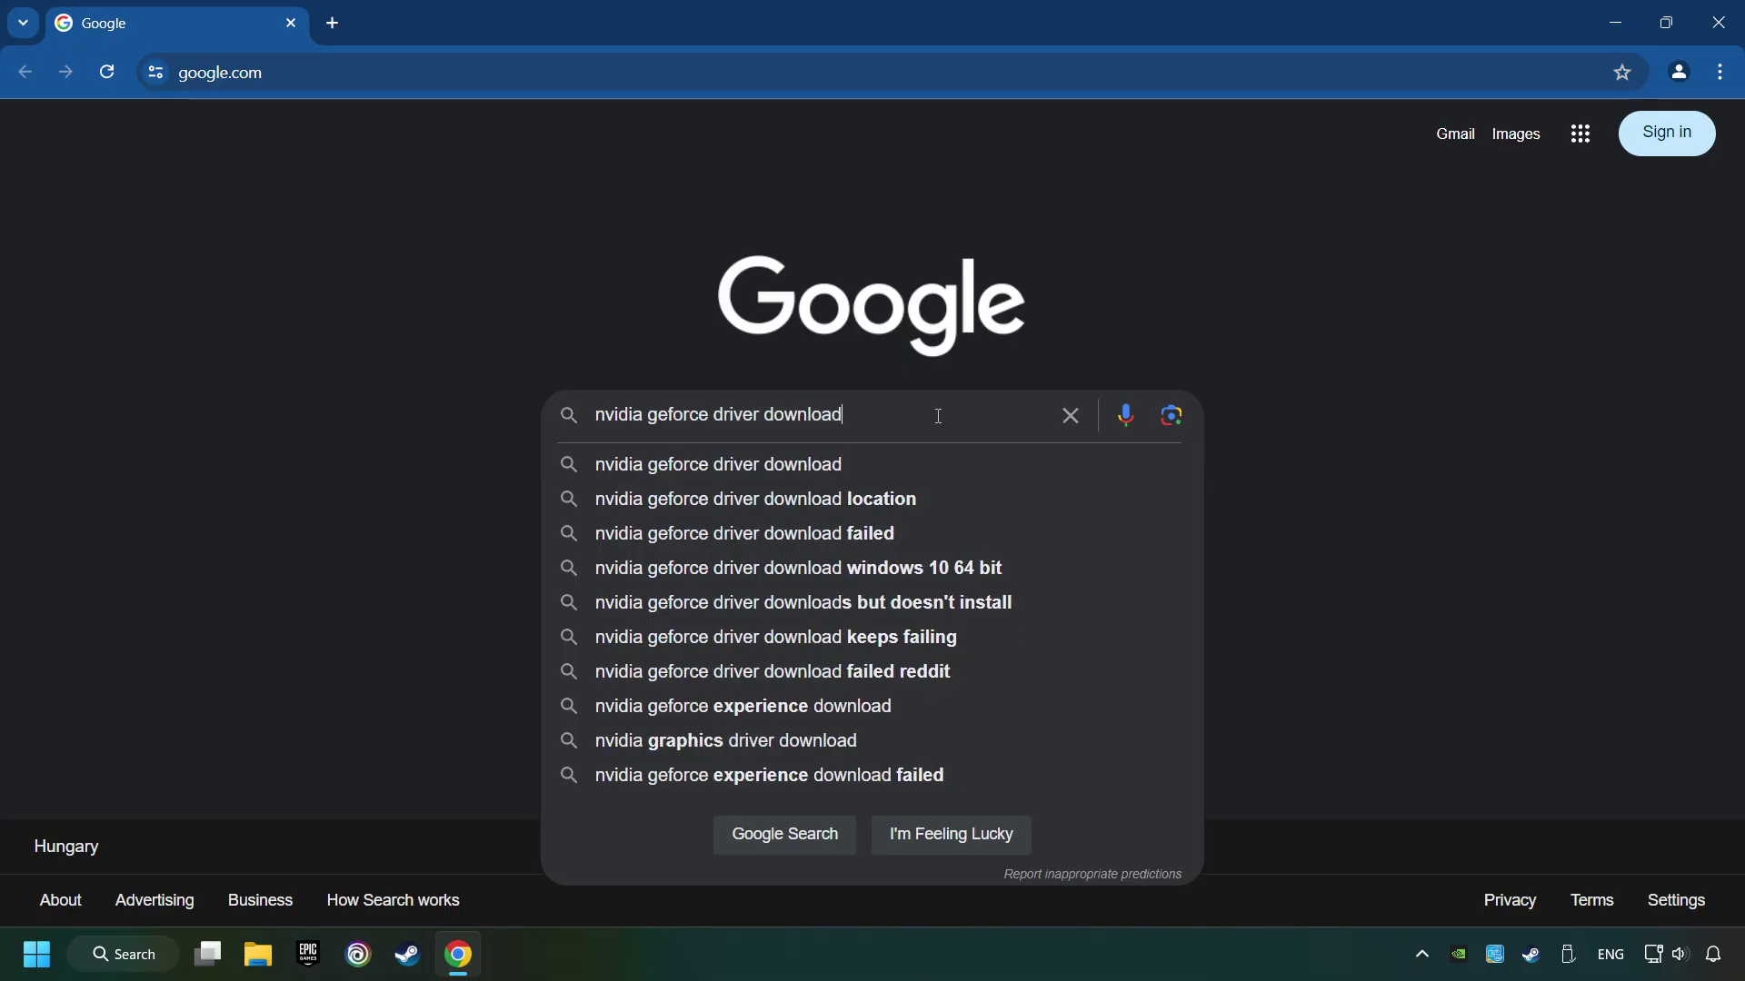
key("Return")
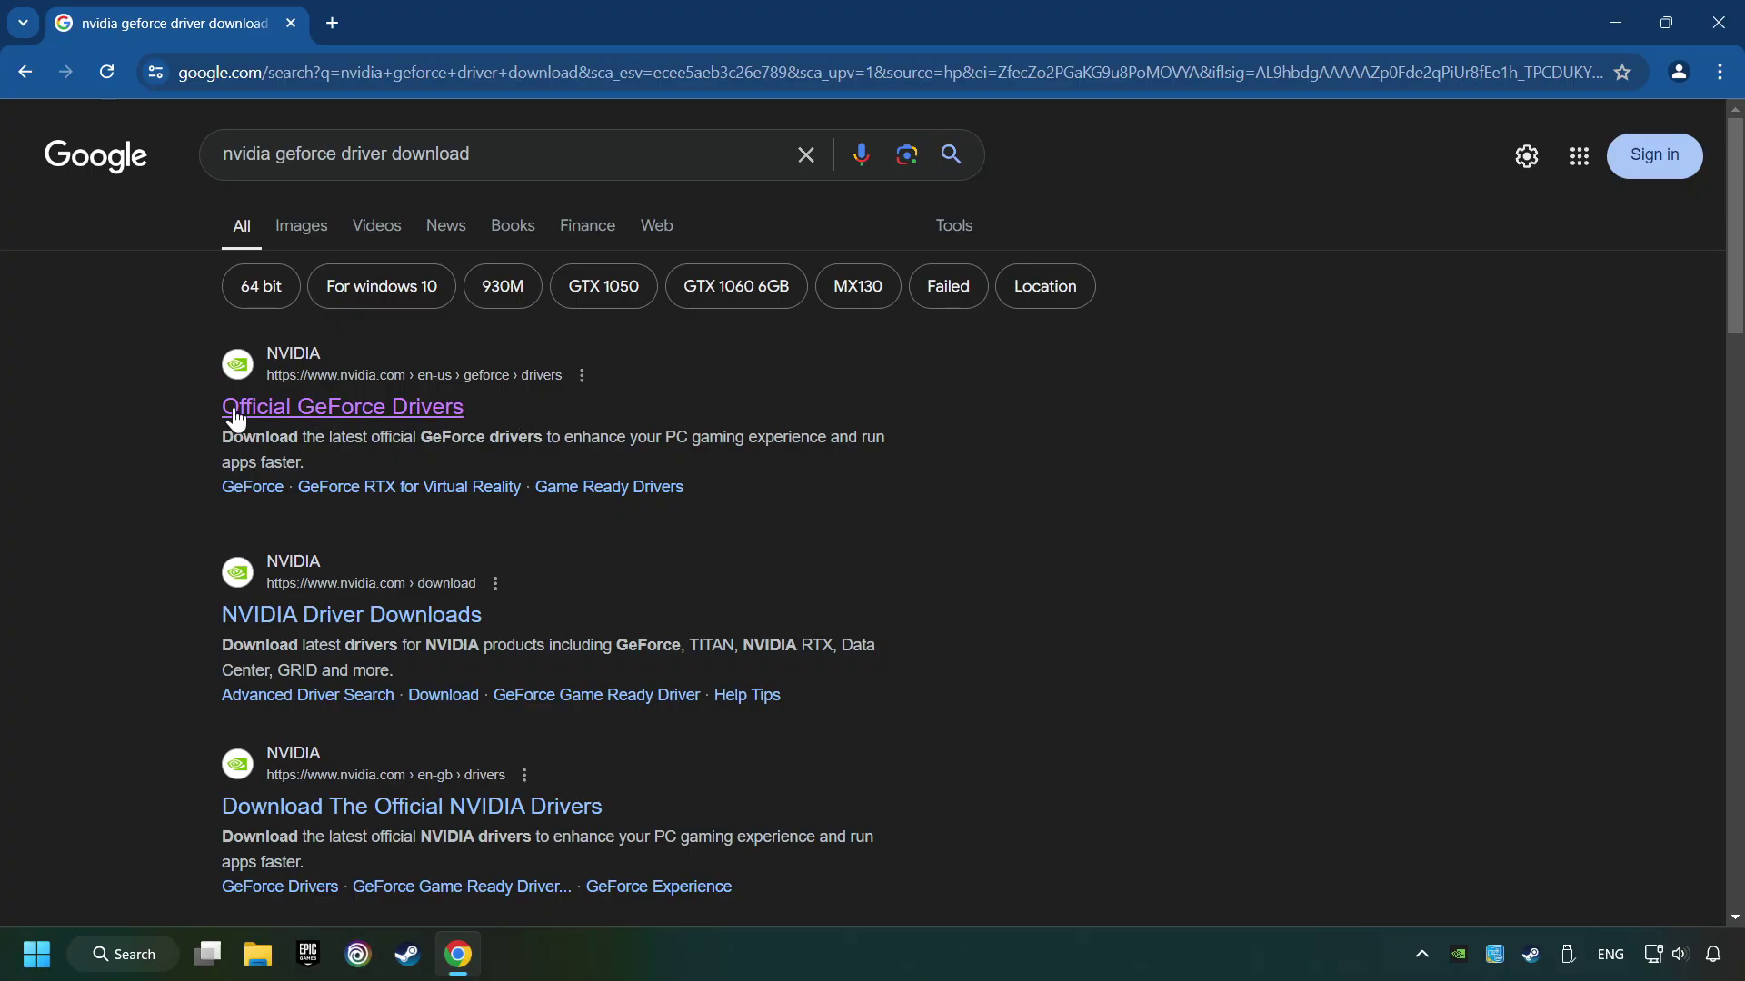
Download the GeForce Experience installer from NVIDIA's drivers page, run it, and close Chrome
left_click(419, 405)
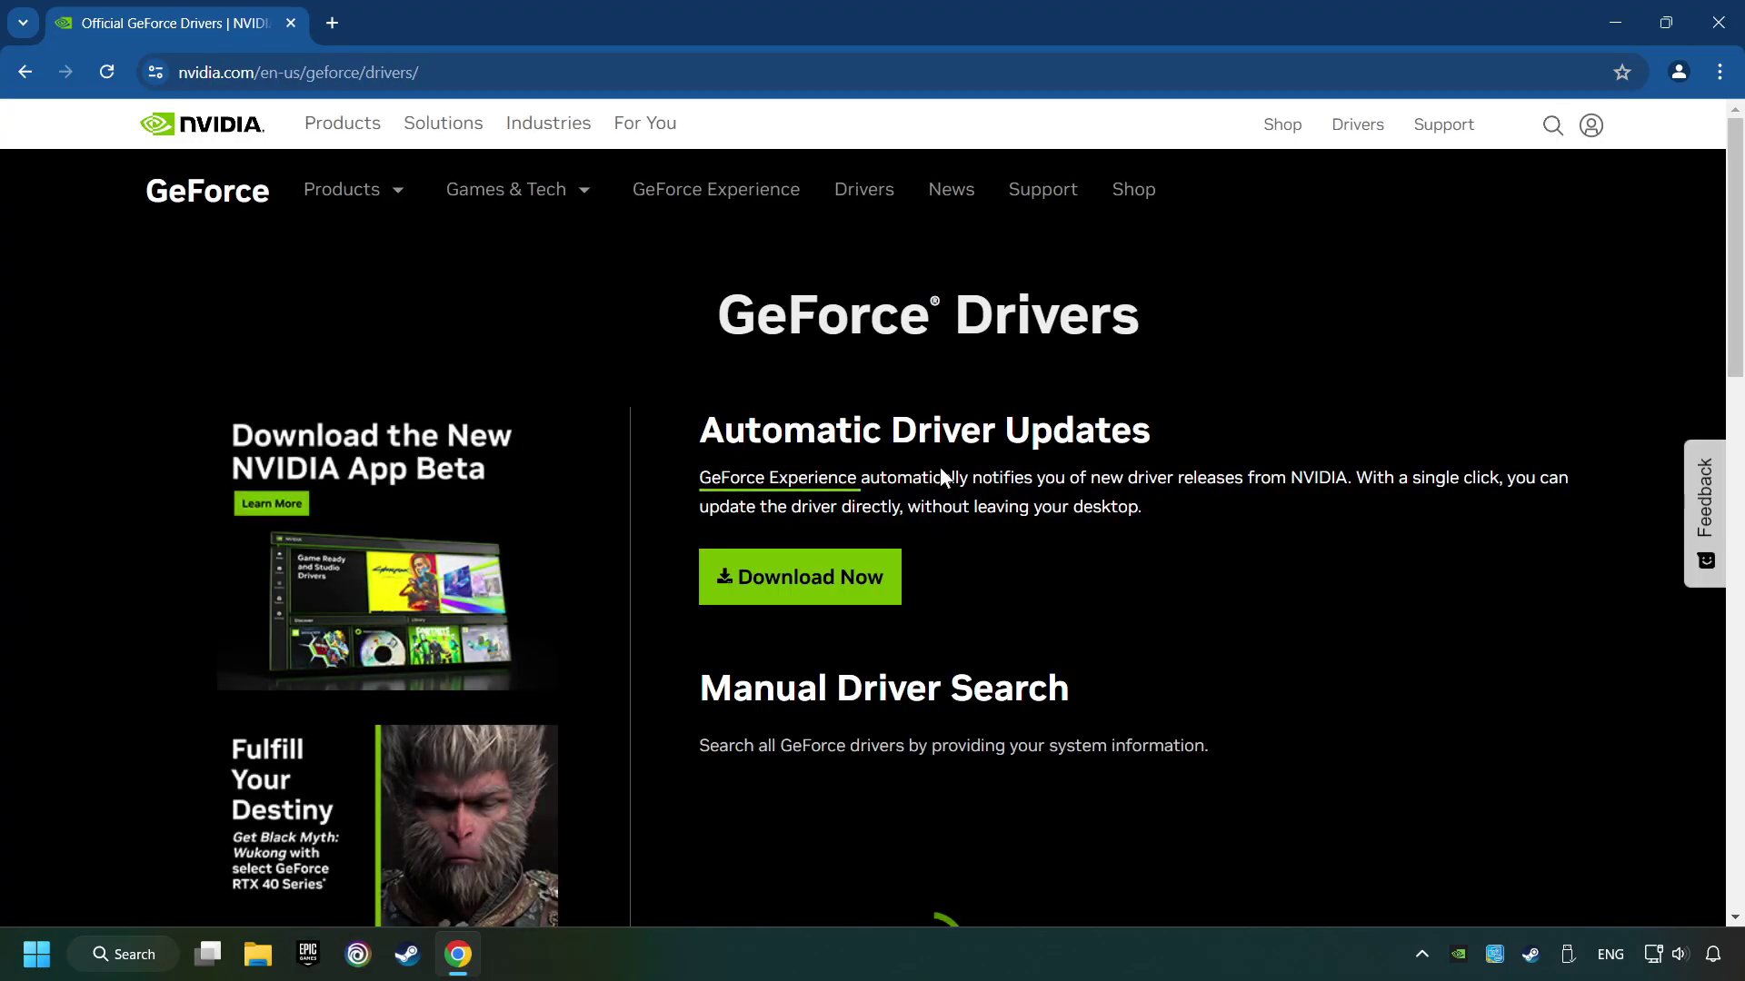
left_click(830, 600)
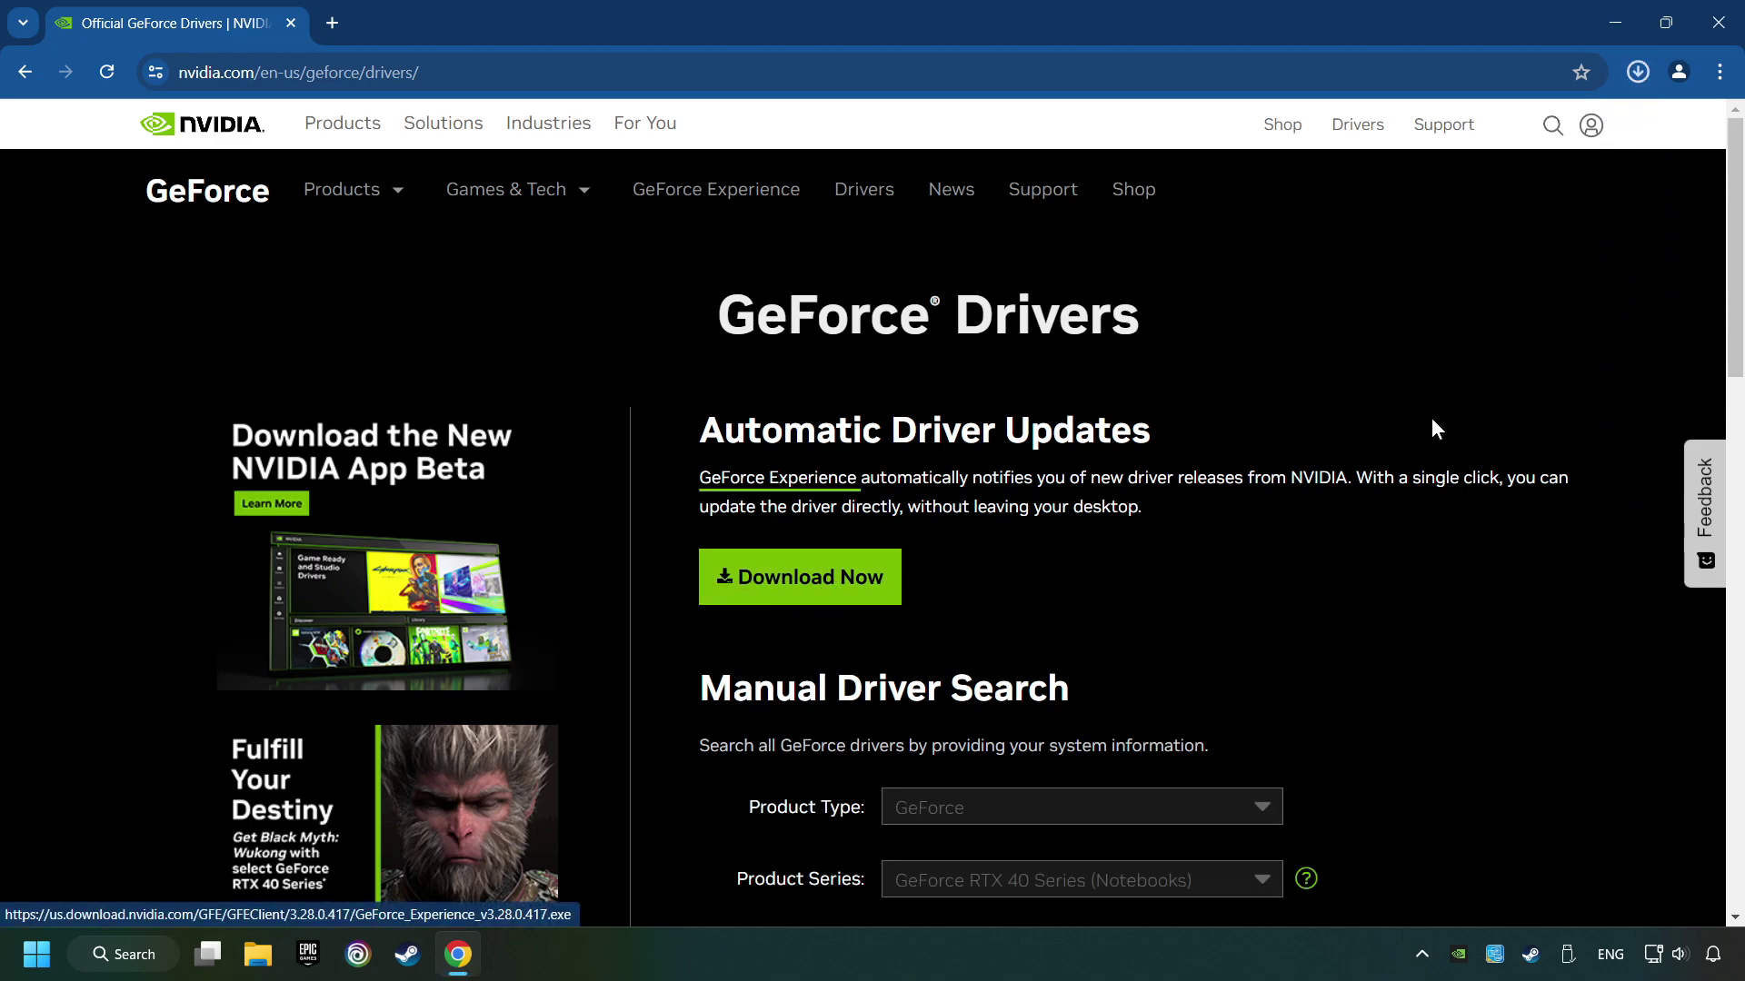
left_click(1636, 73)
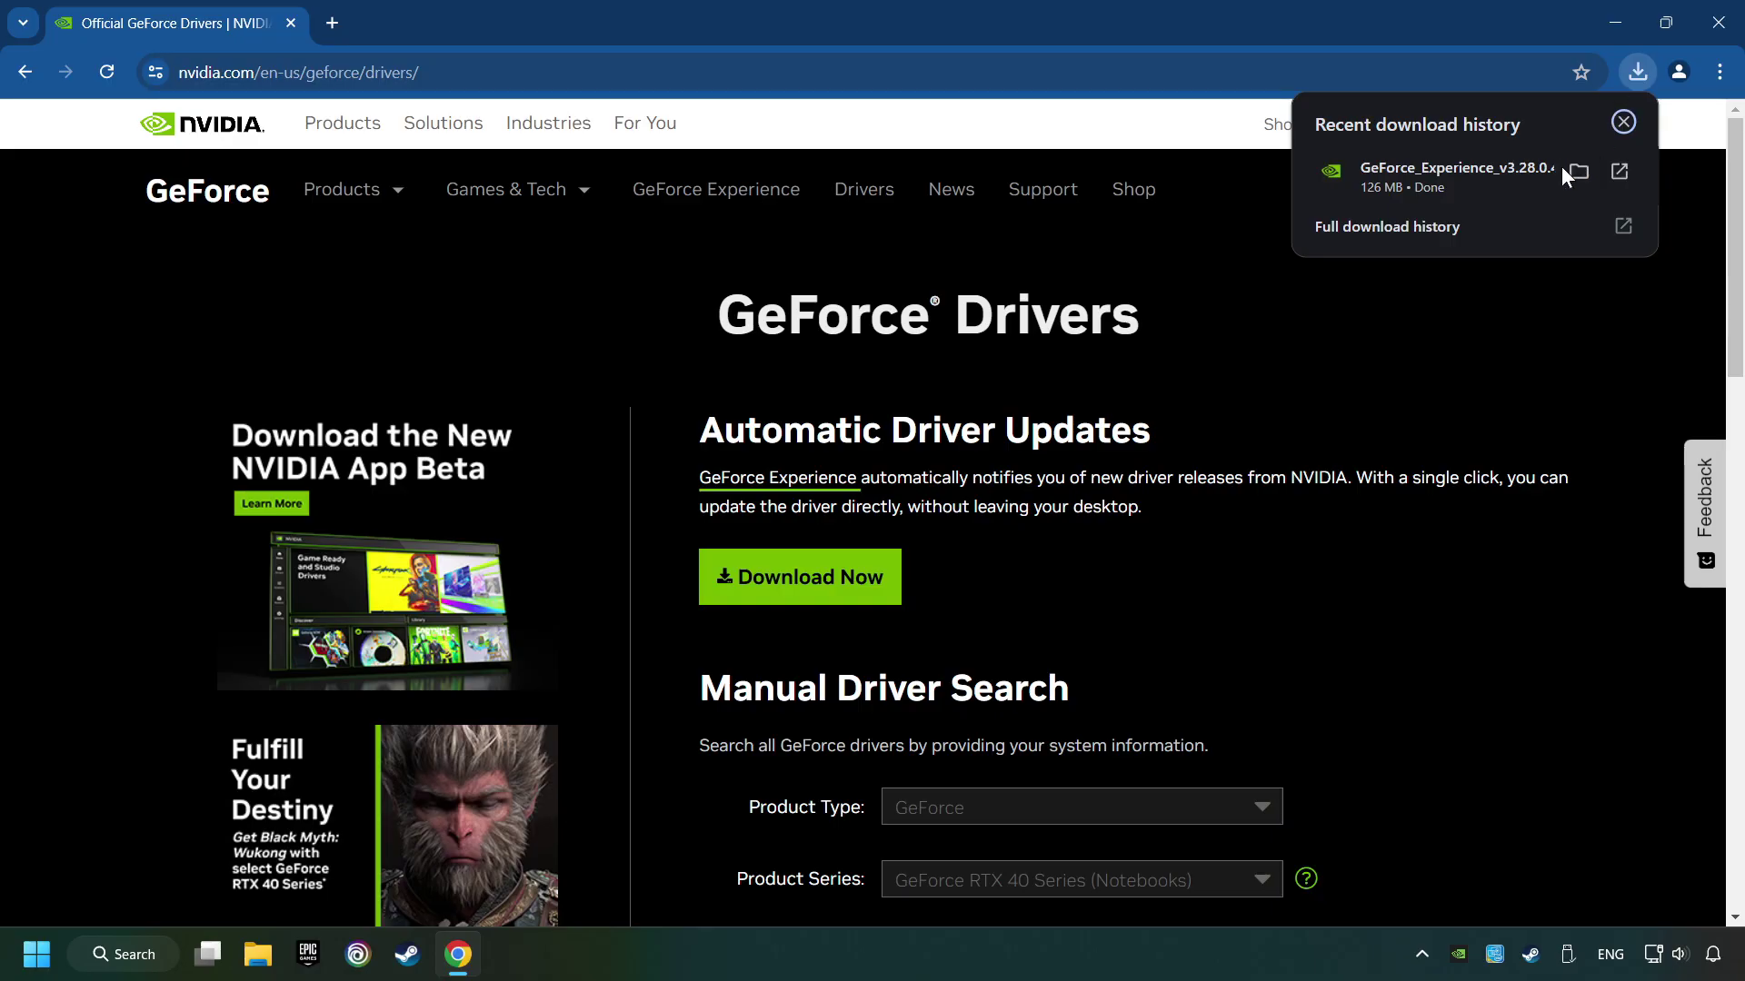
left_click(1485, 177)
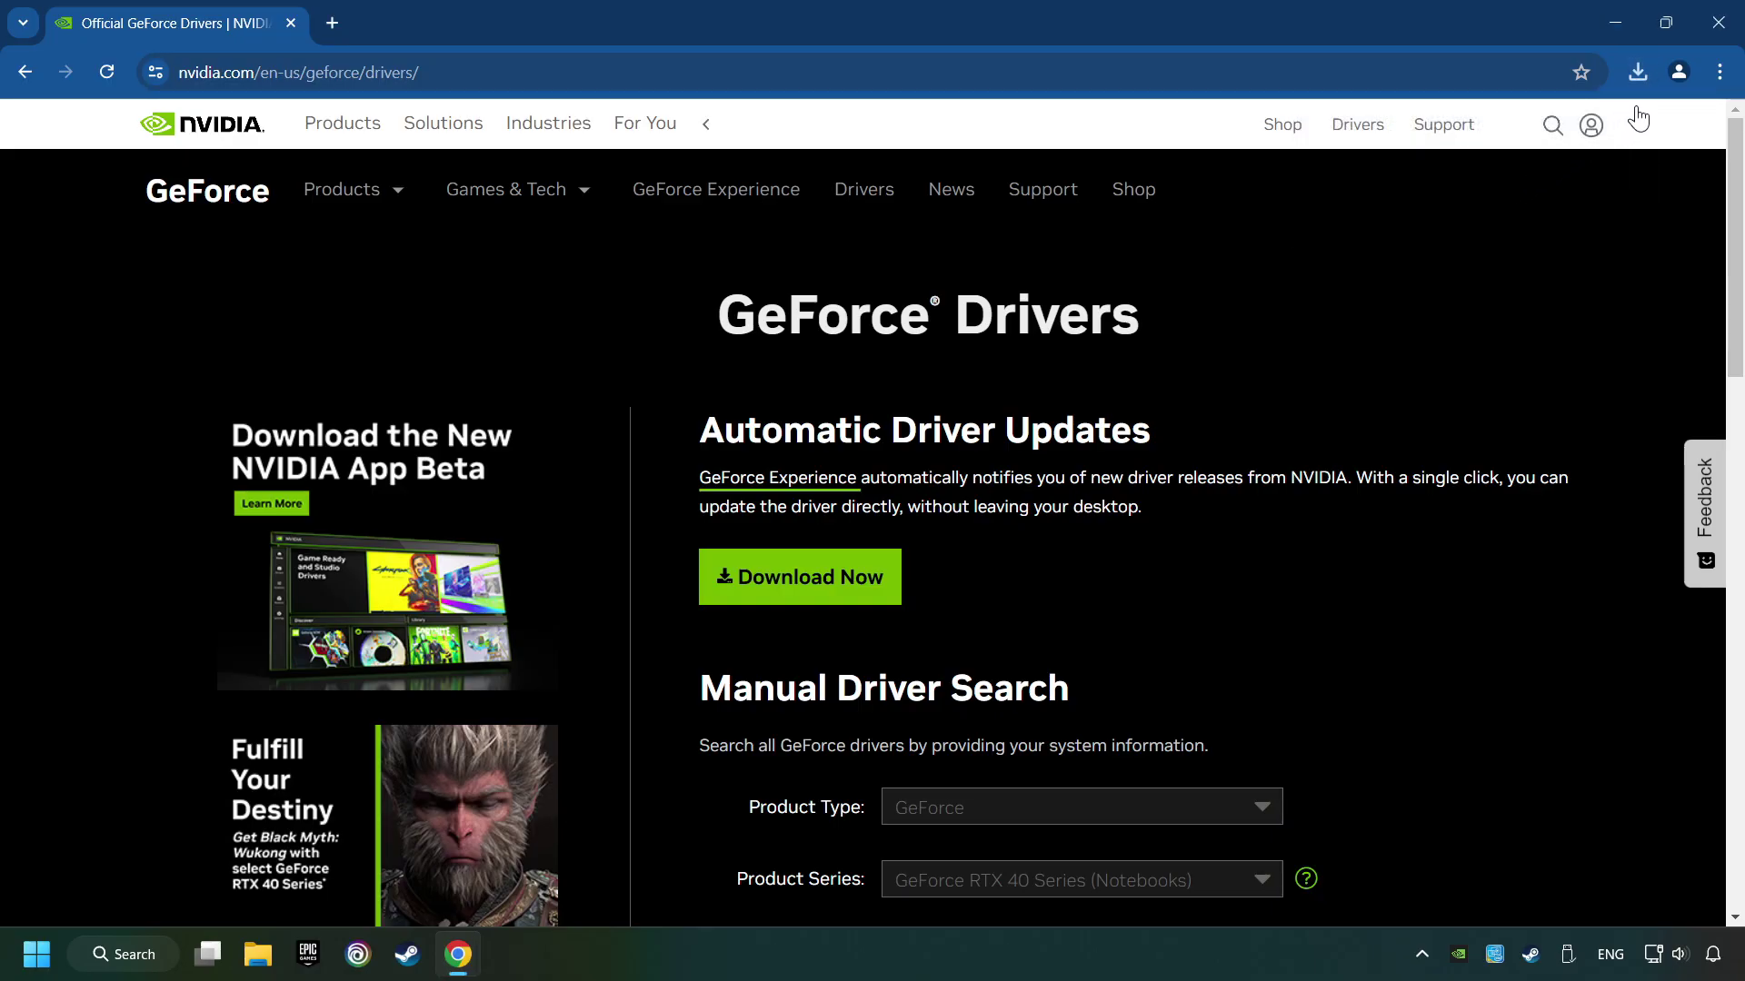
left_click(1717, 27)
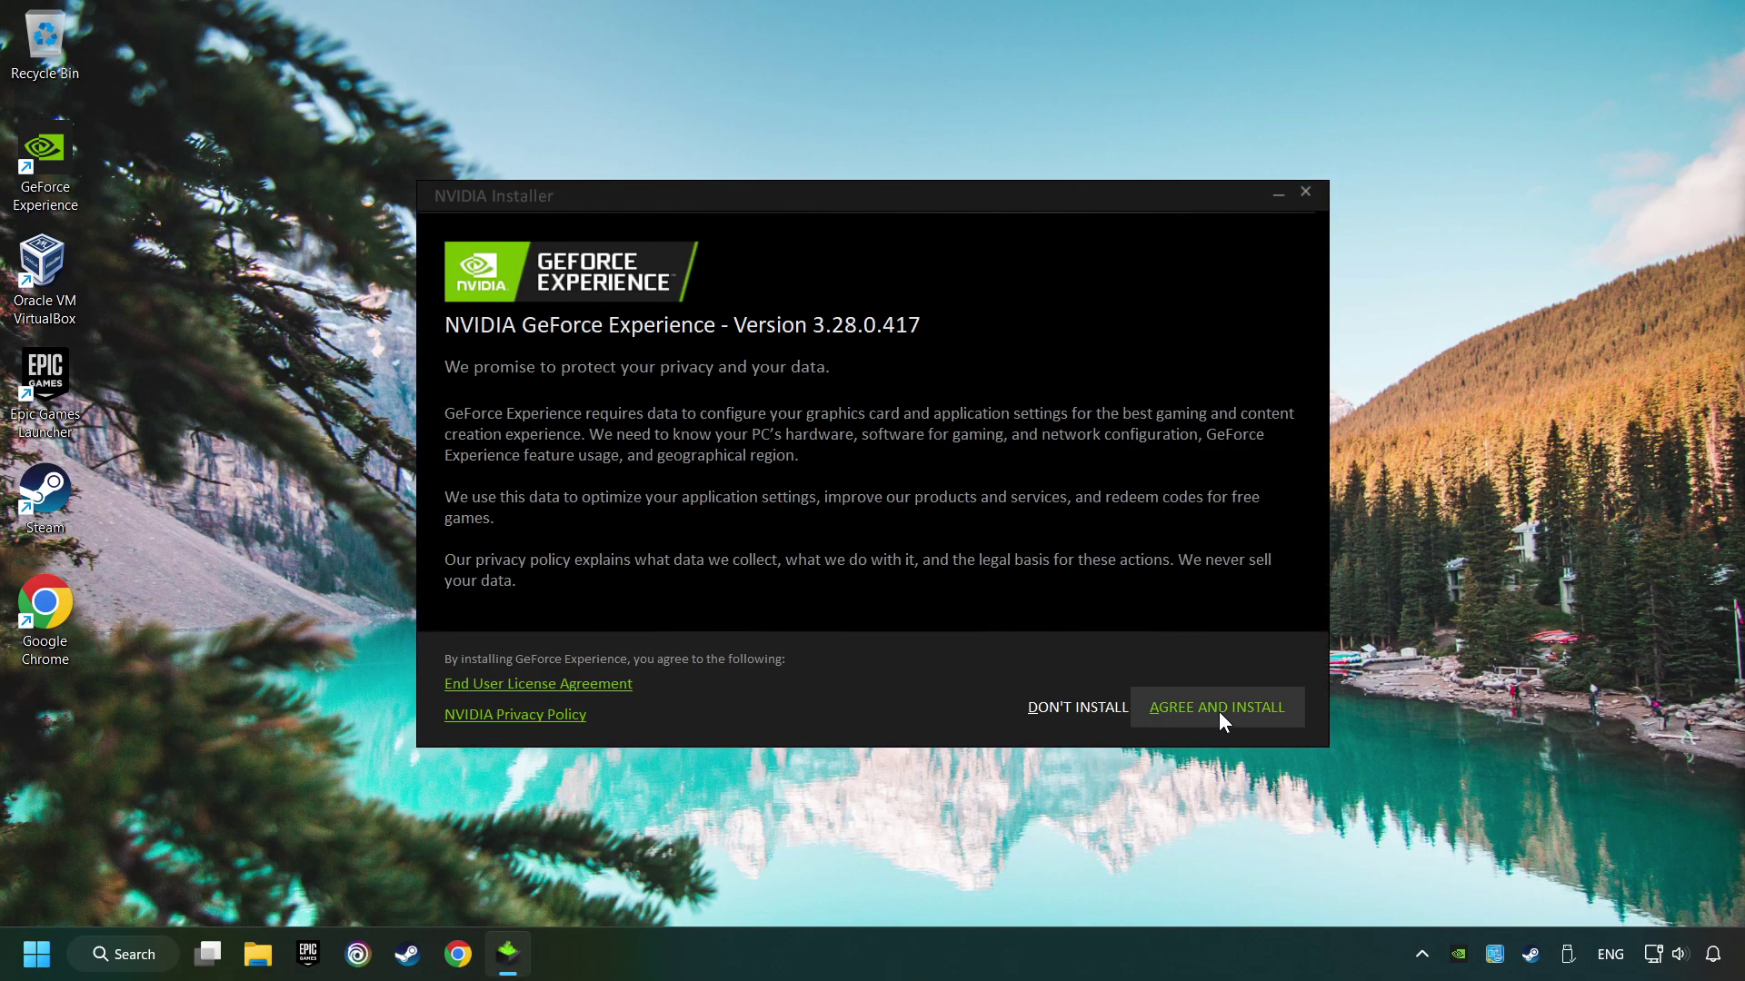
Agree to the terms and install GeForce Experience 3.28.0.417
left_click(1245, 719)
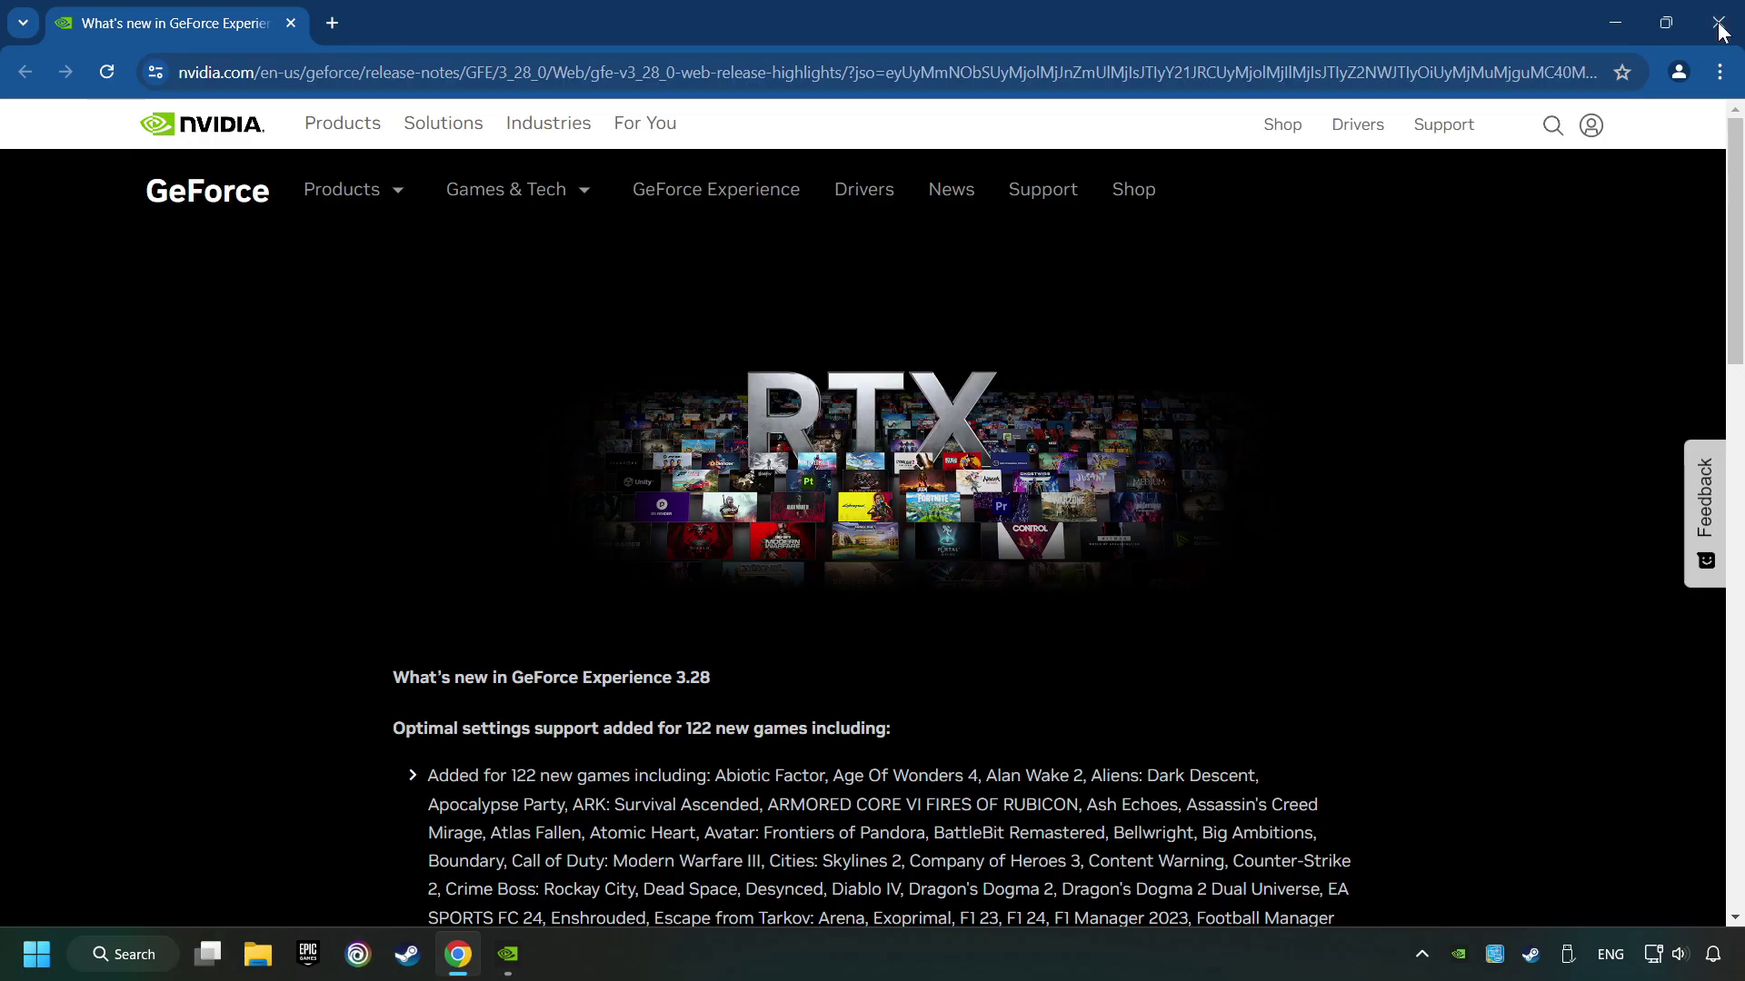
Close the release notes and check for driver updates in GeForce Experience, finding 560.70 current, then close it
left_click(1719, 27)
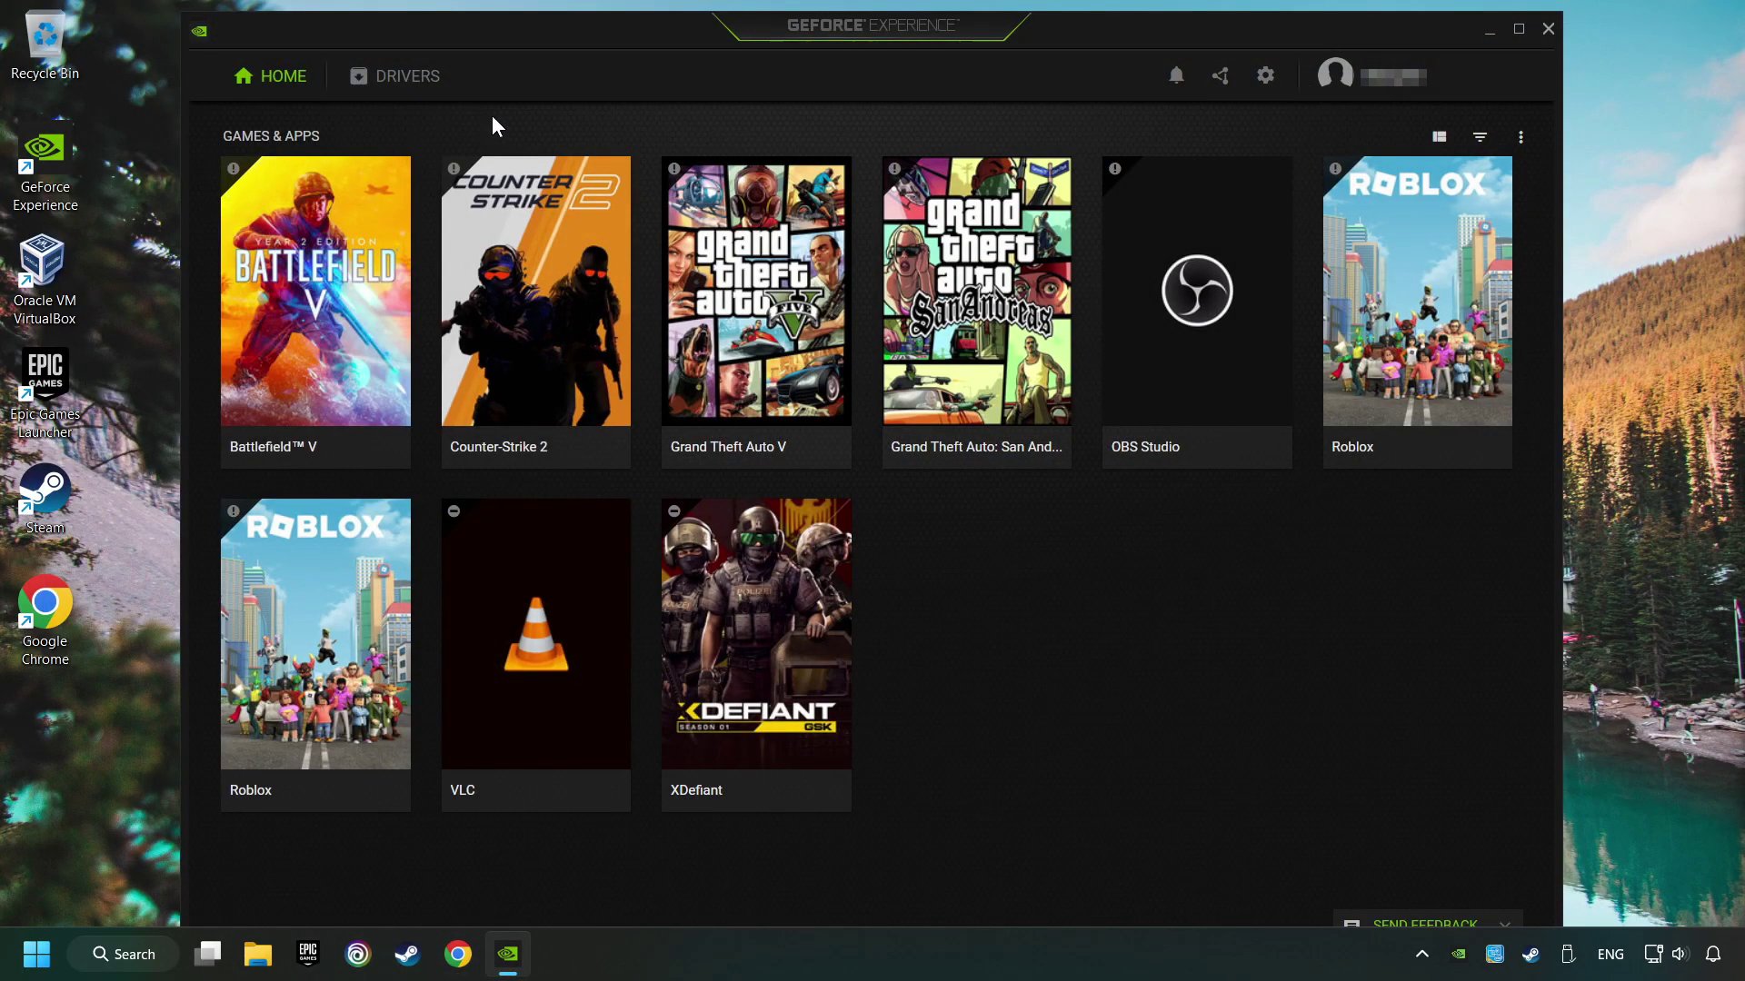
left_click(400, 80)
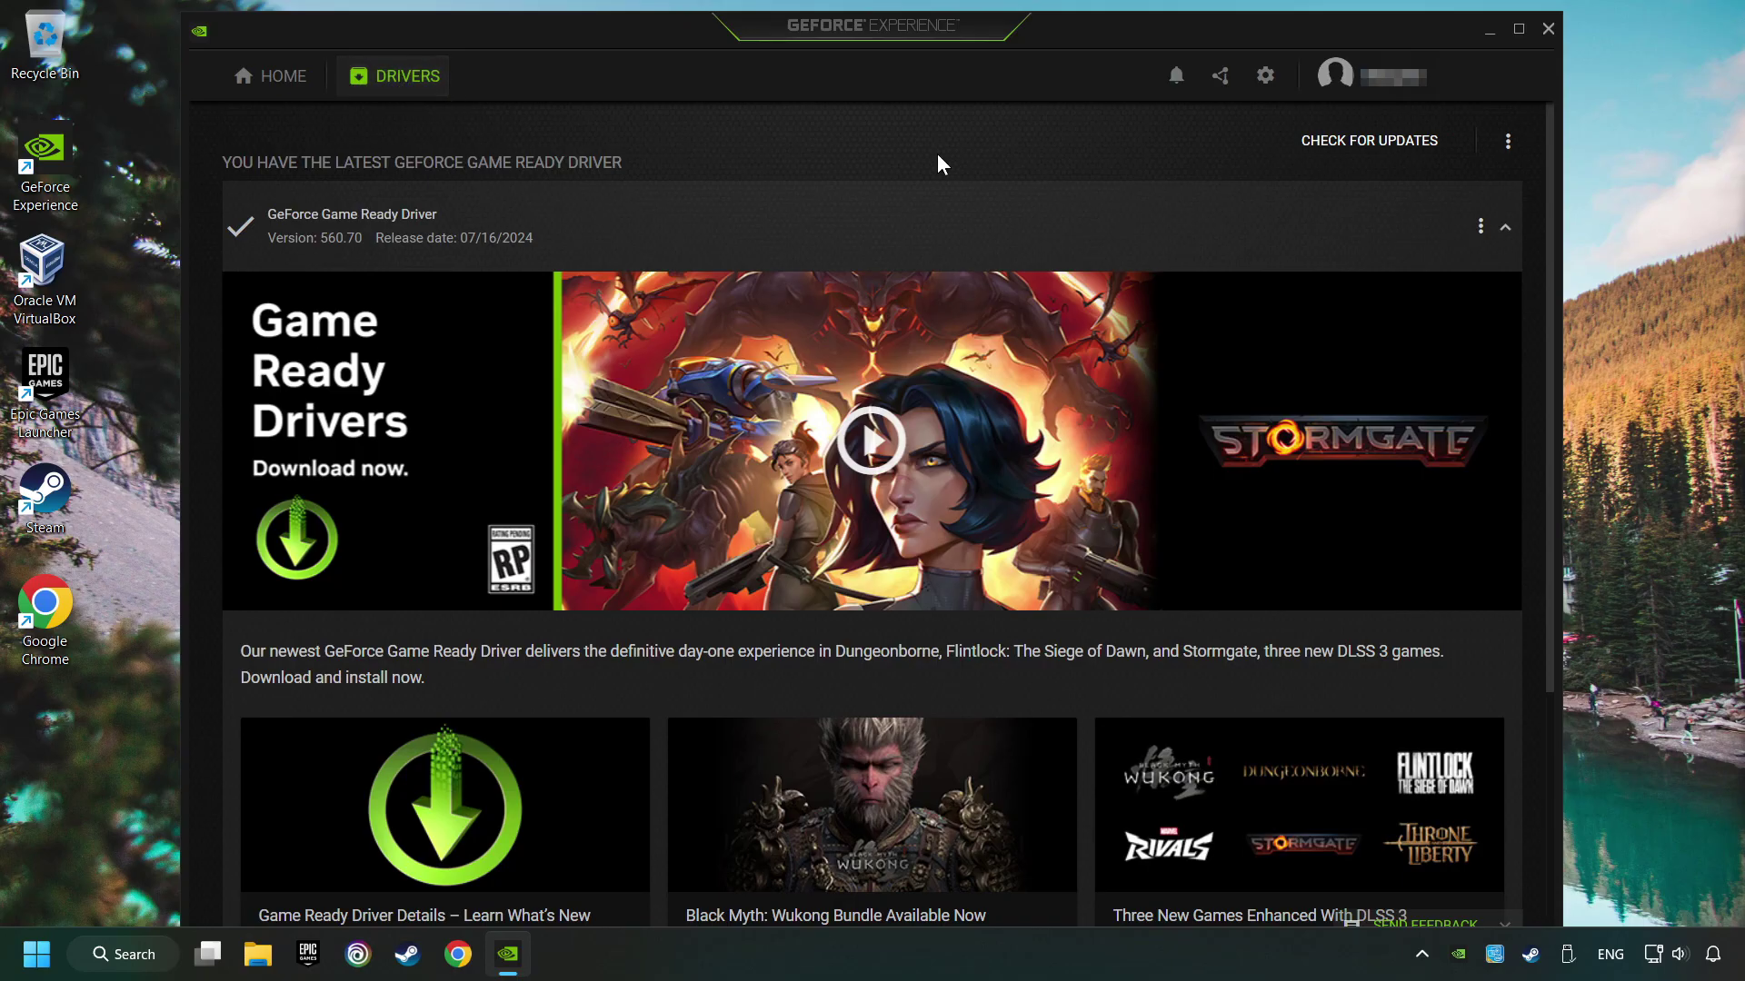
left_click(1390, 156)
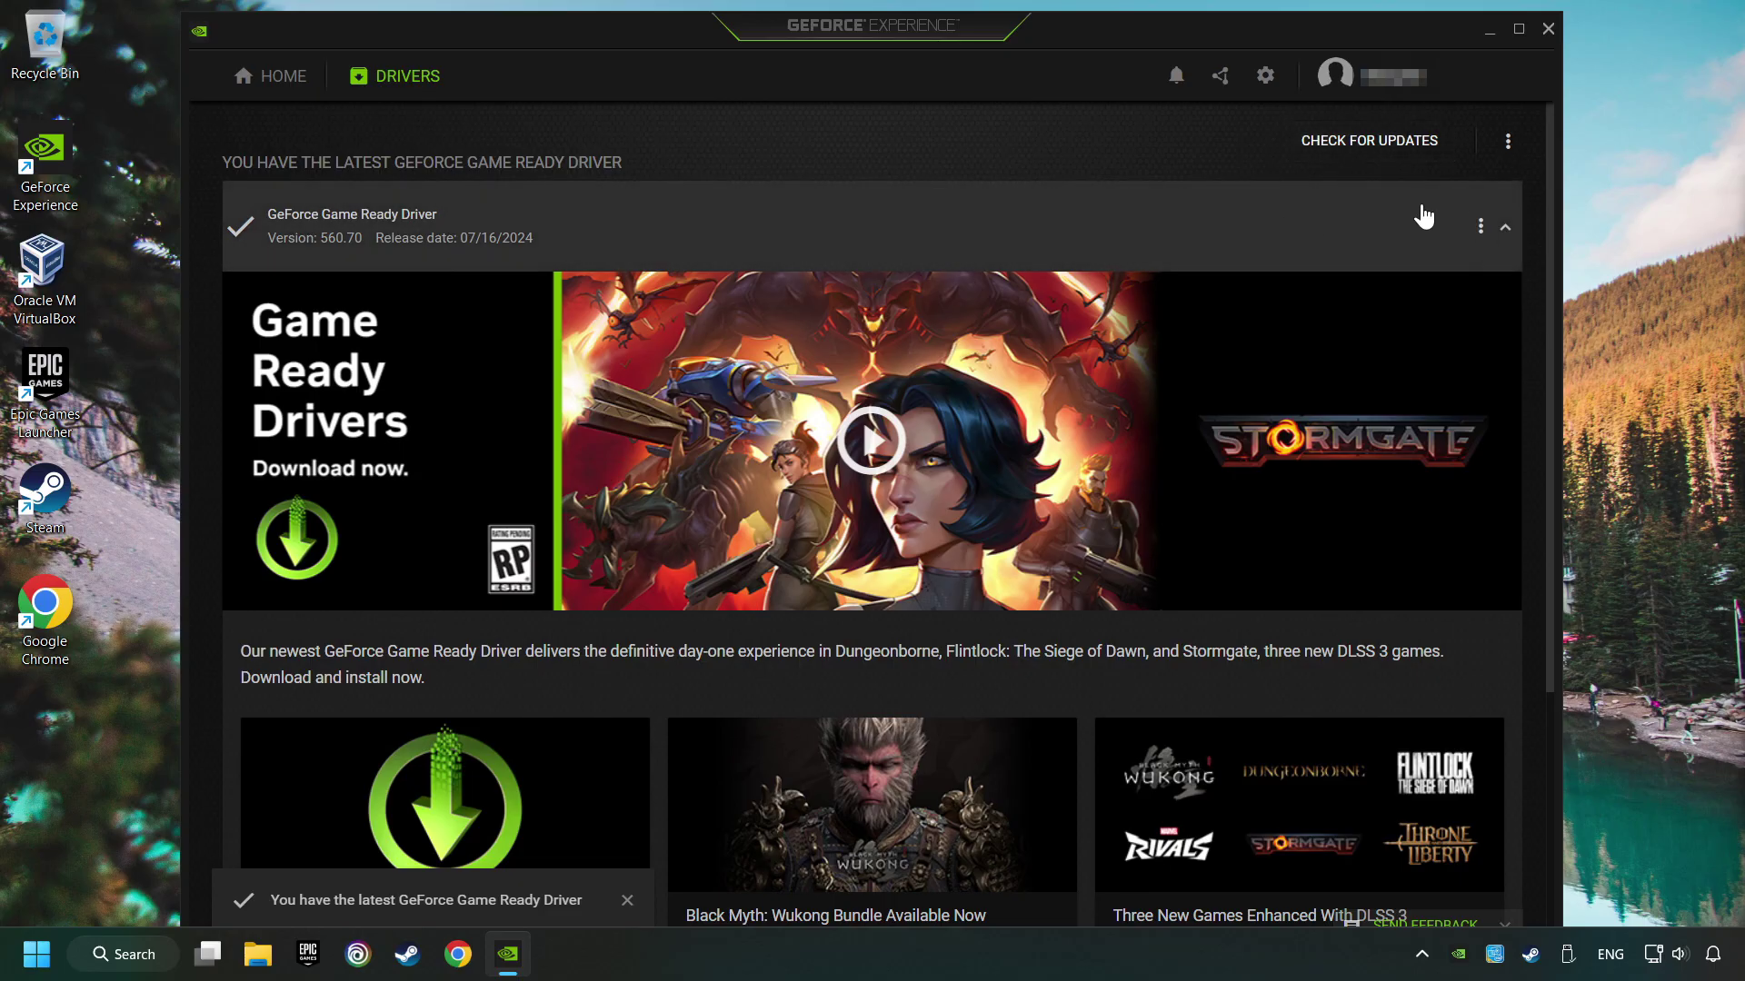
left_click(1550, 24)
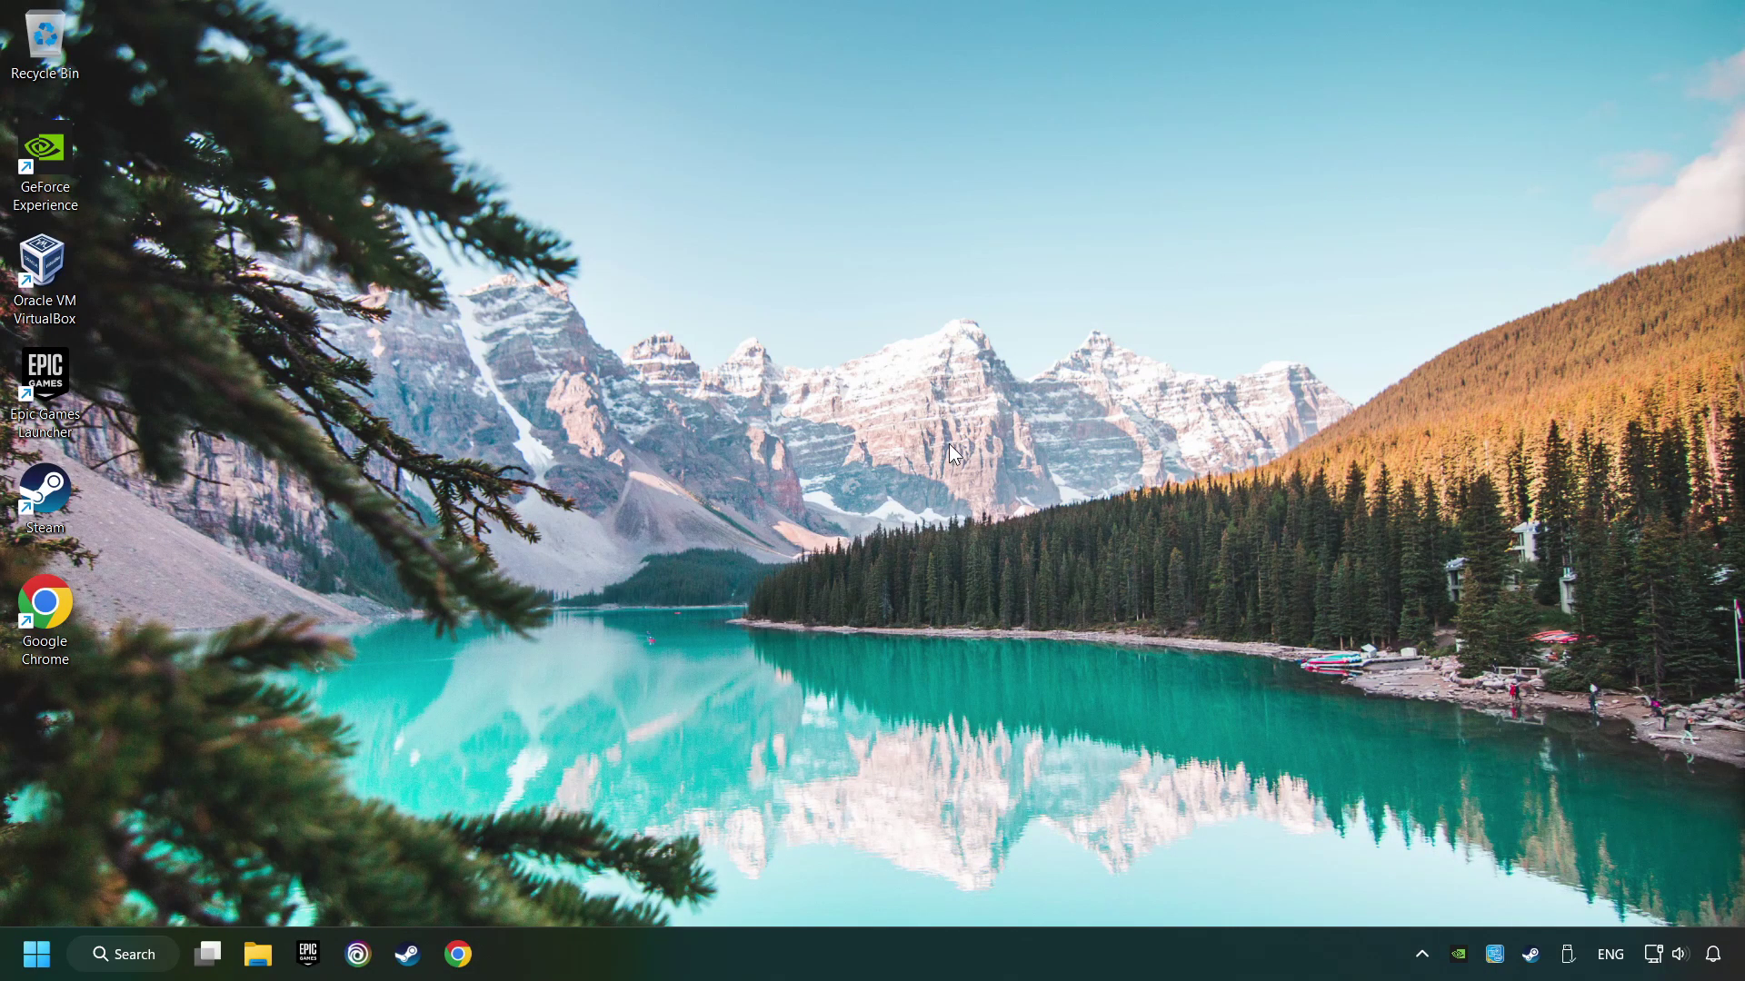
Search 'graphics settings' and open the System > Display > Graphics page
left_click(167, 958)
type("graphics se")
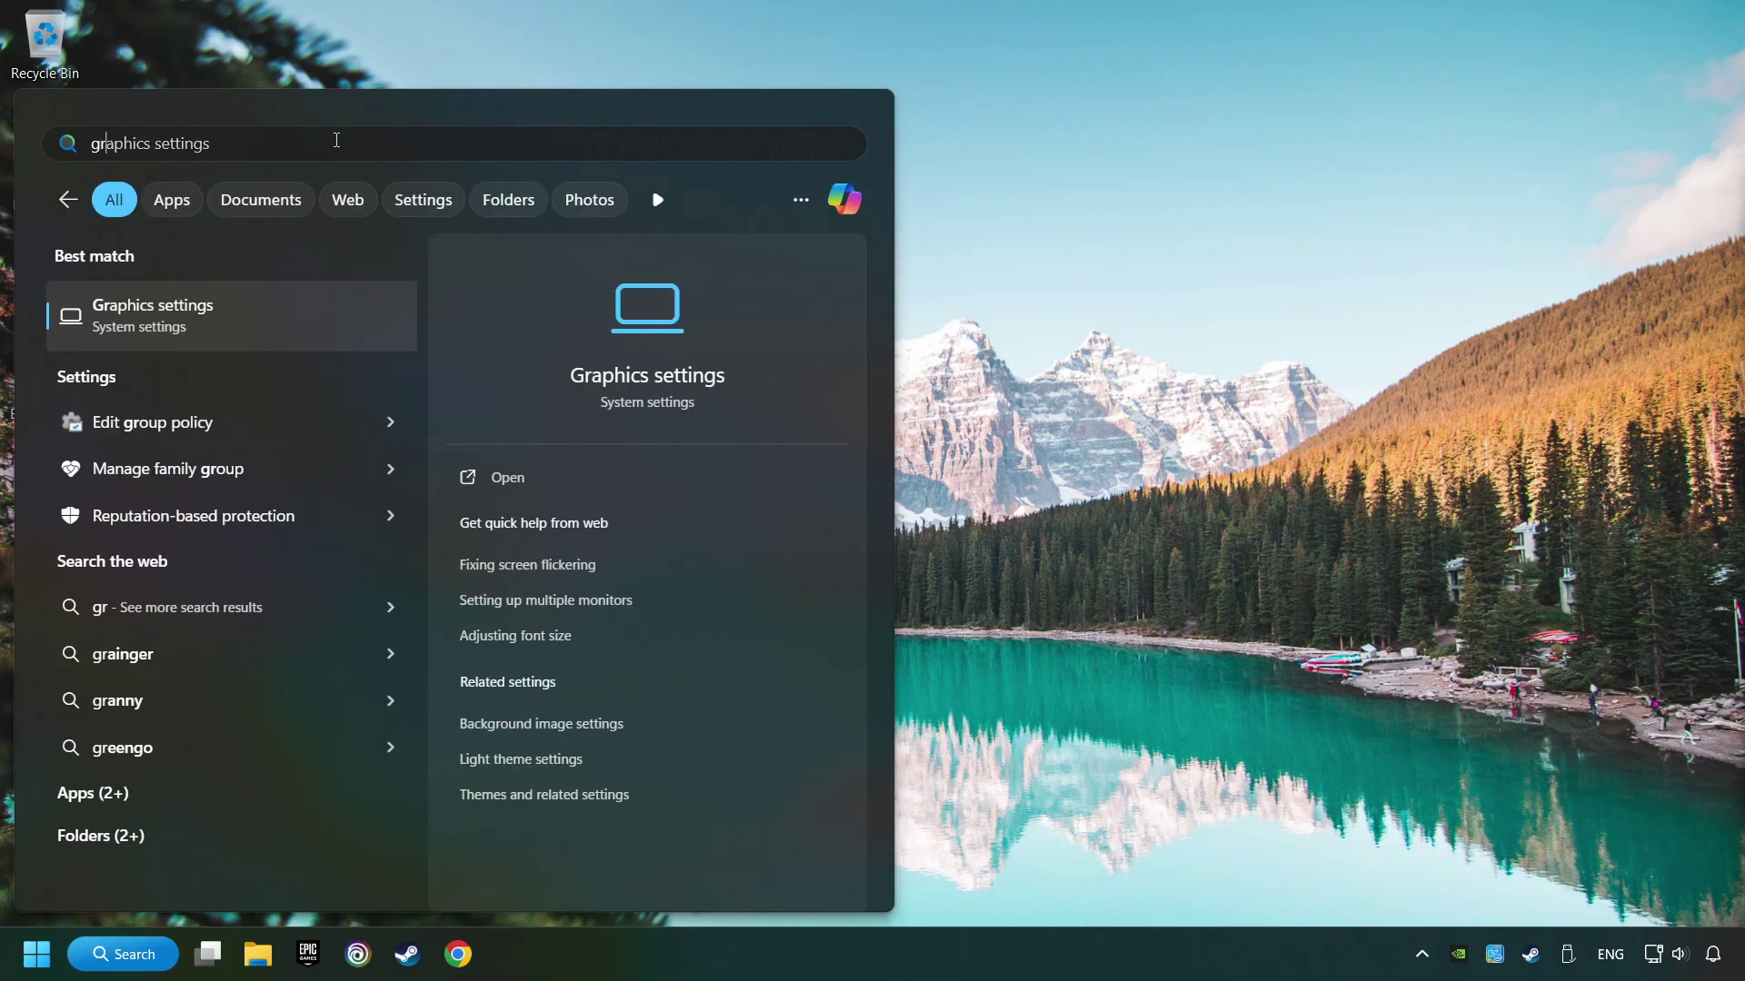
type("ttings")
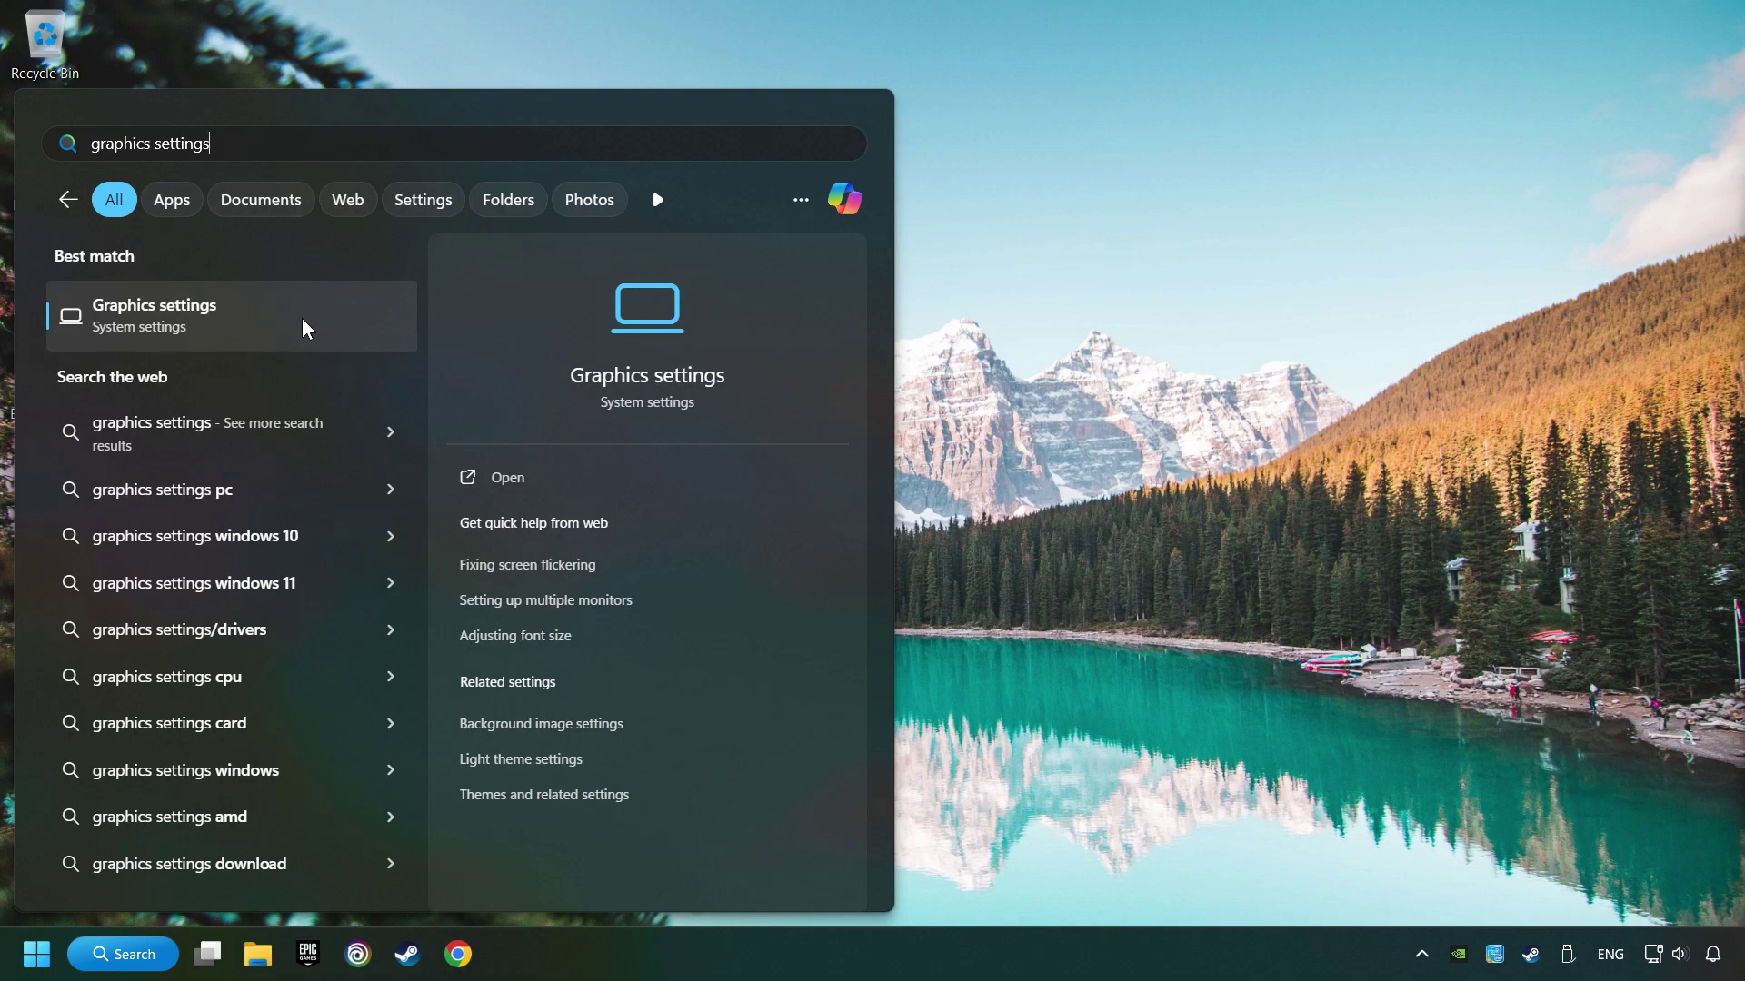
left_click(320, 318)
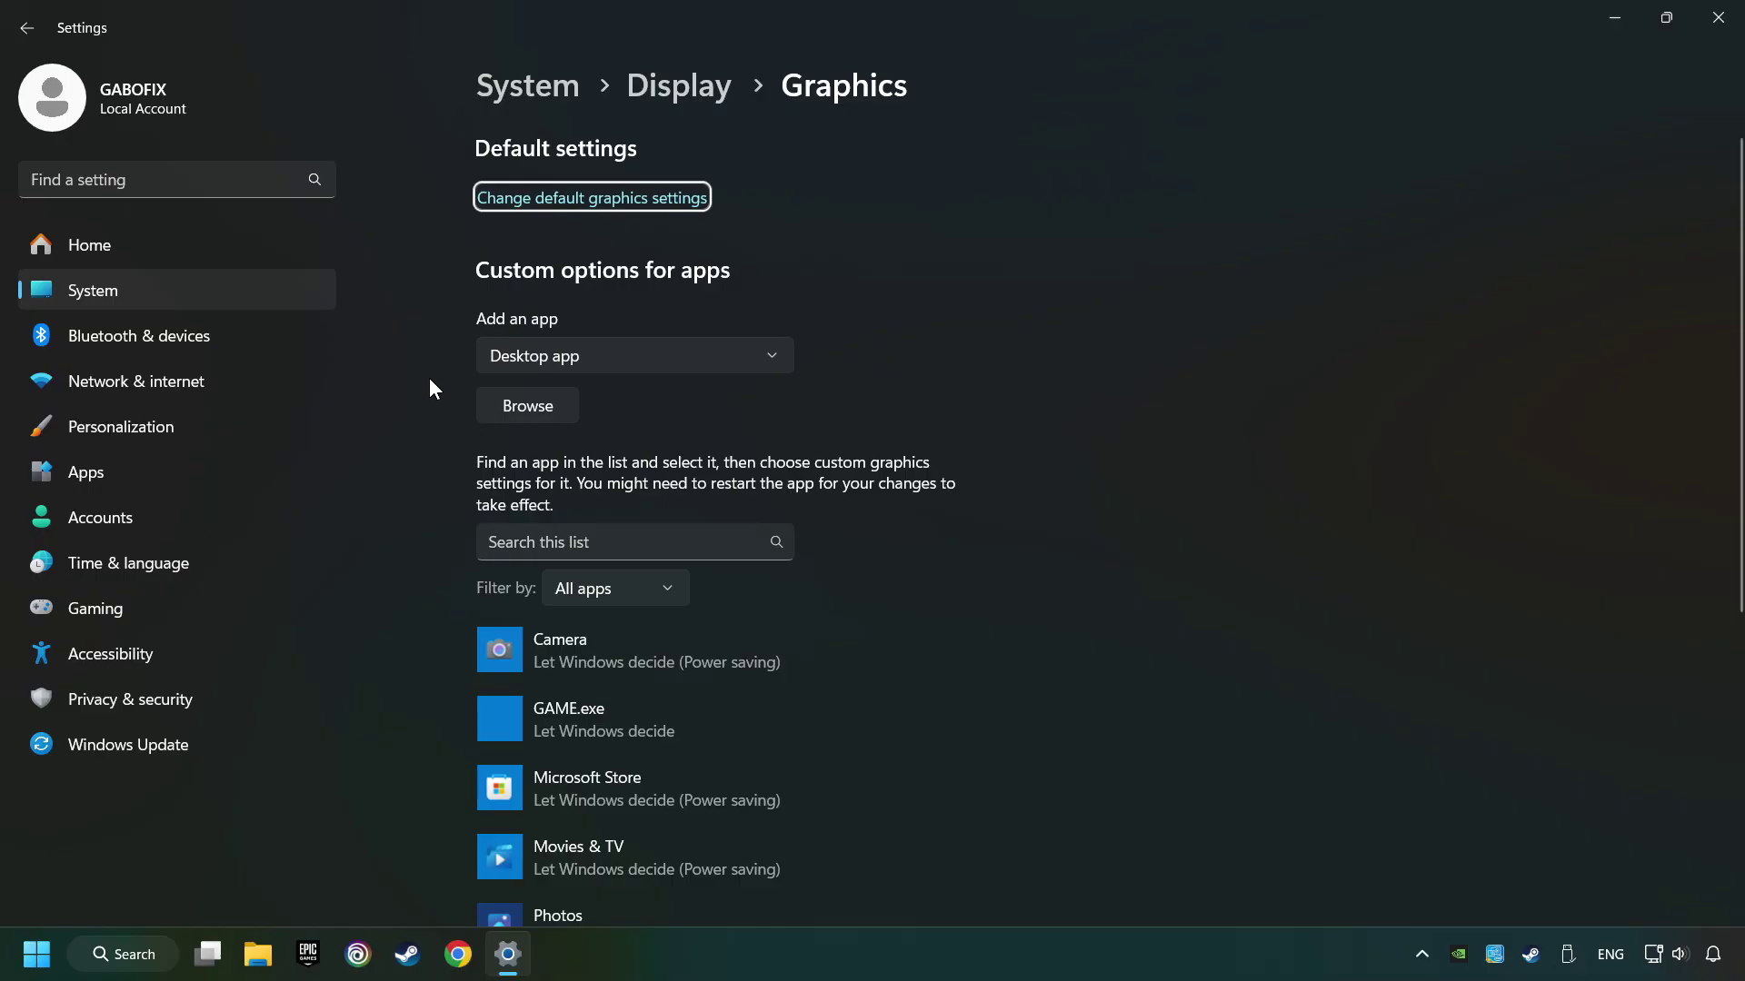
scroll(424, 379, "down", 3)
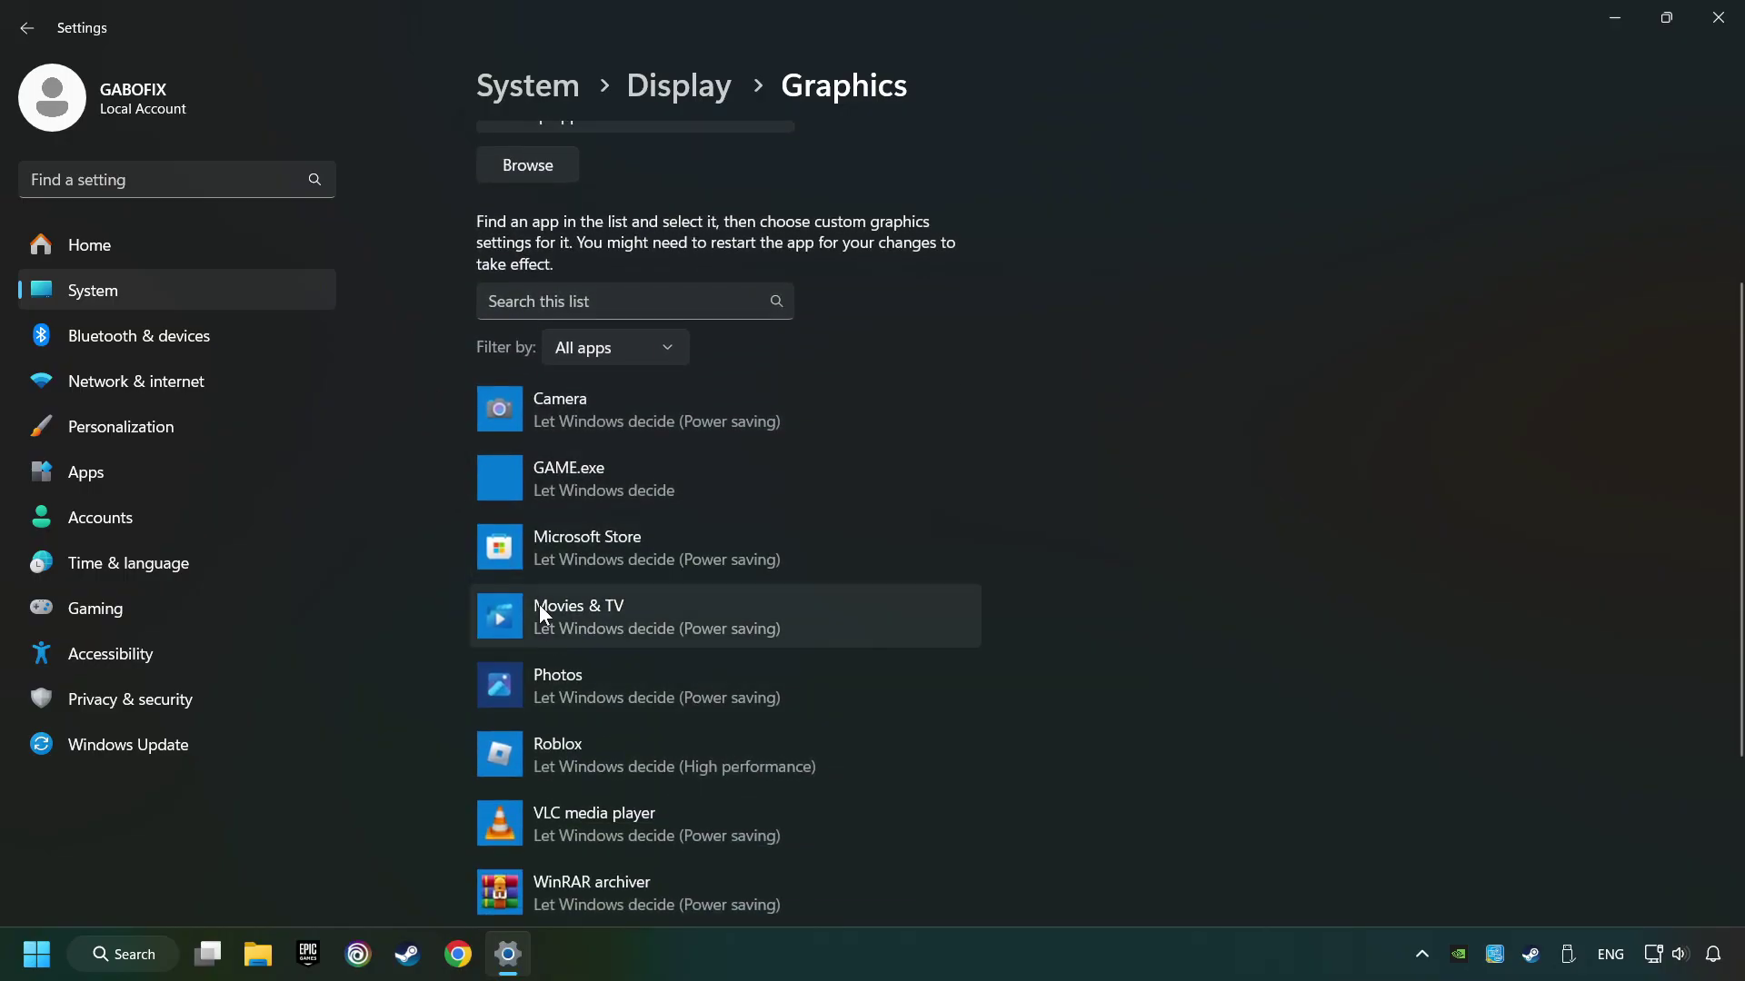
scroll(422, 558, "up", 3)
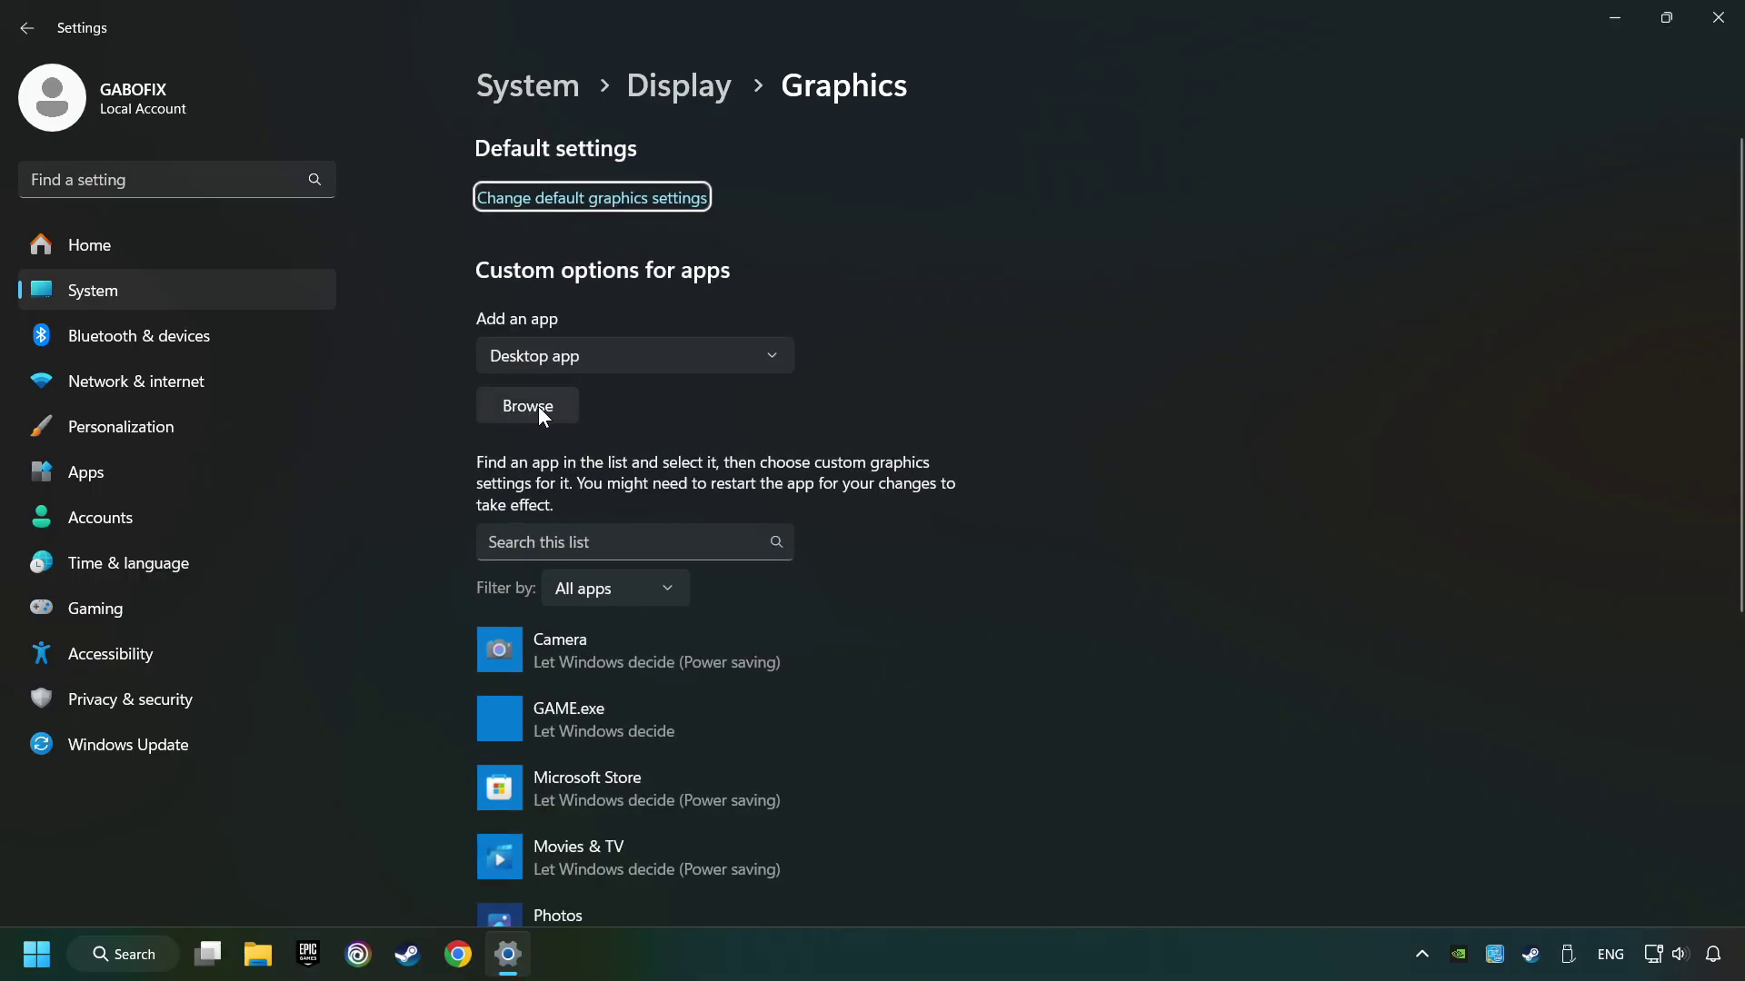
Set GAME.exe's graphics preference to High performance (NVIDIA GeForce GTX 1050 Ti), save, and close Settings
left_click(537, 407)
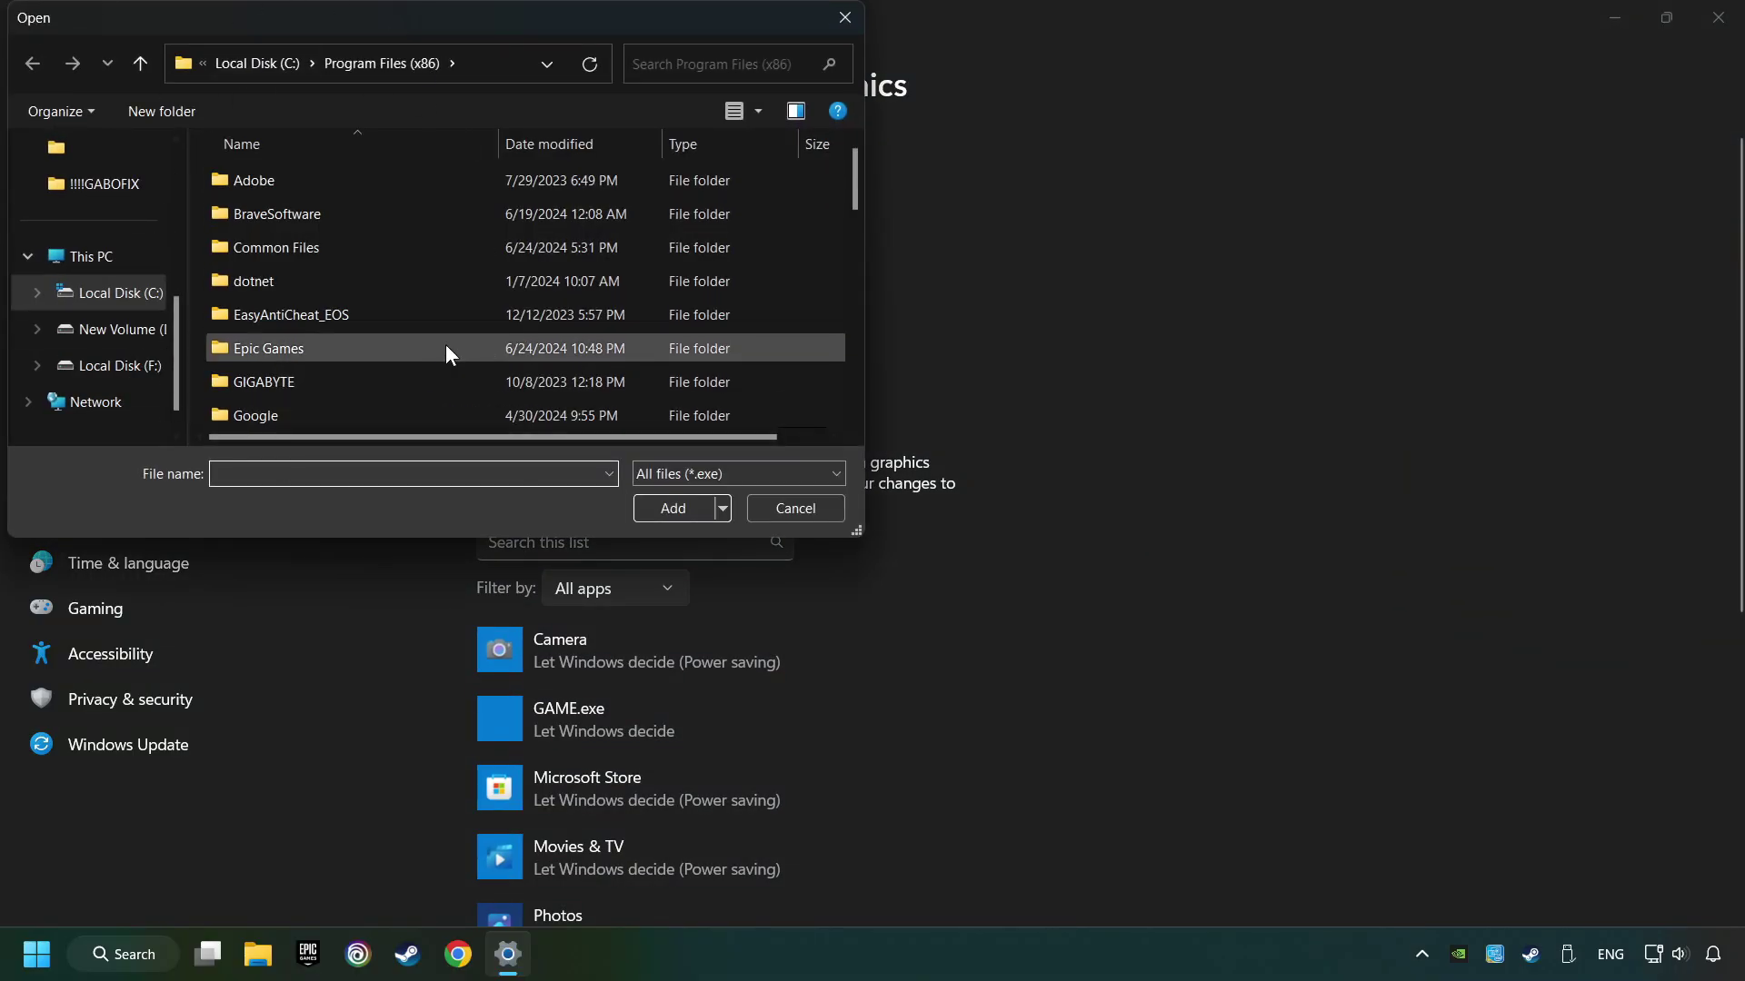
left_click(851, 19)
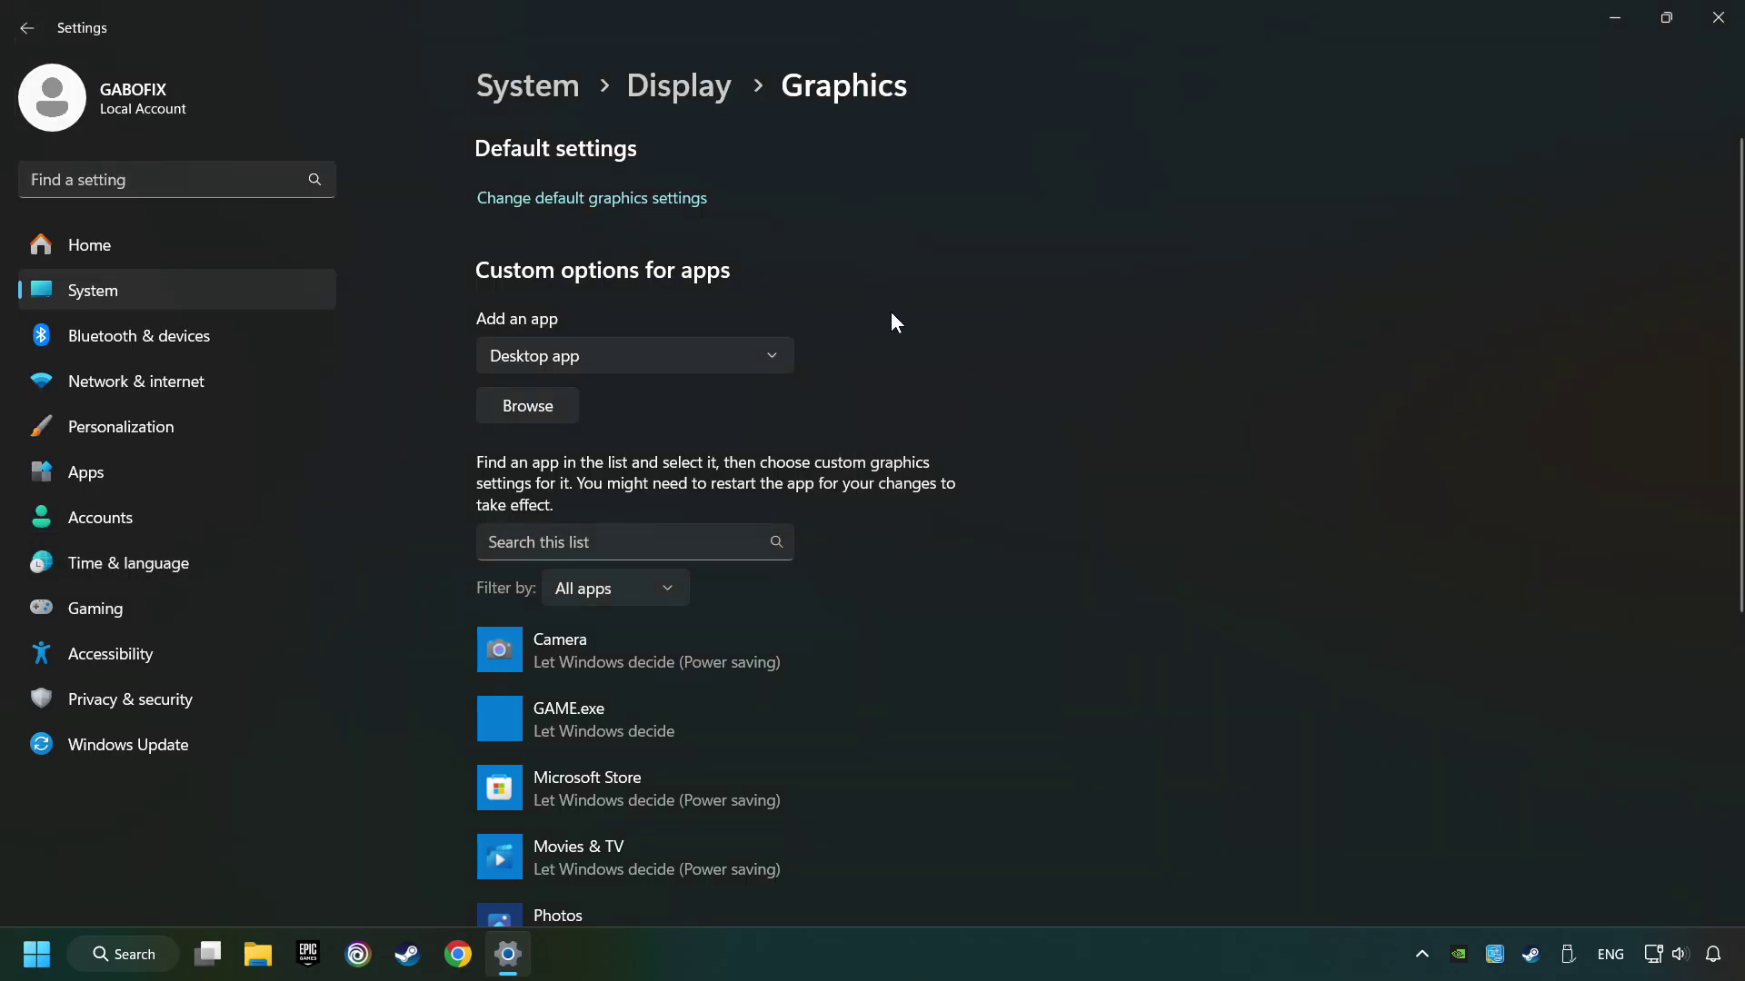
scroll(891, 318, "down", 3)
left_click(599, 473)
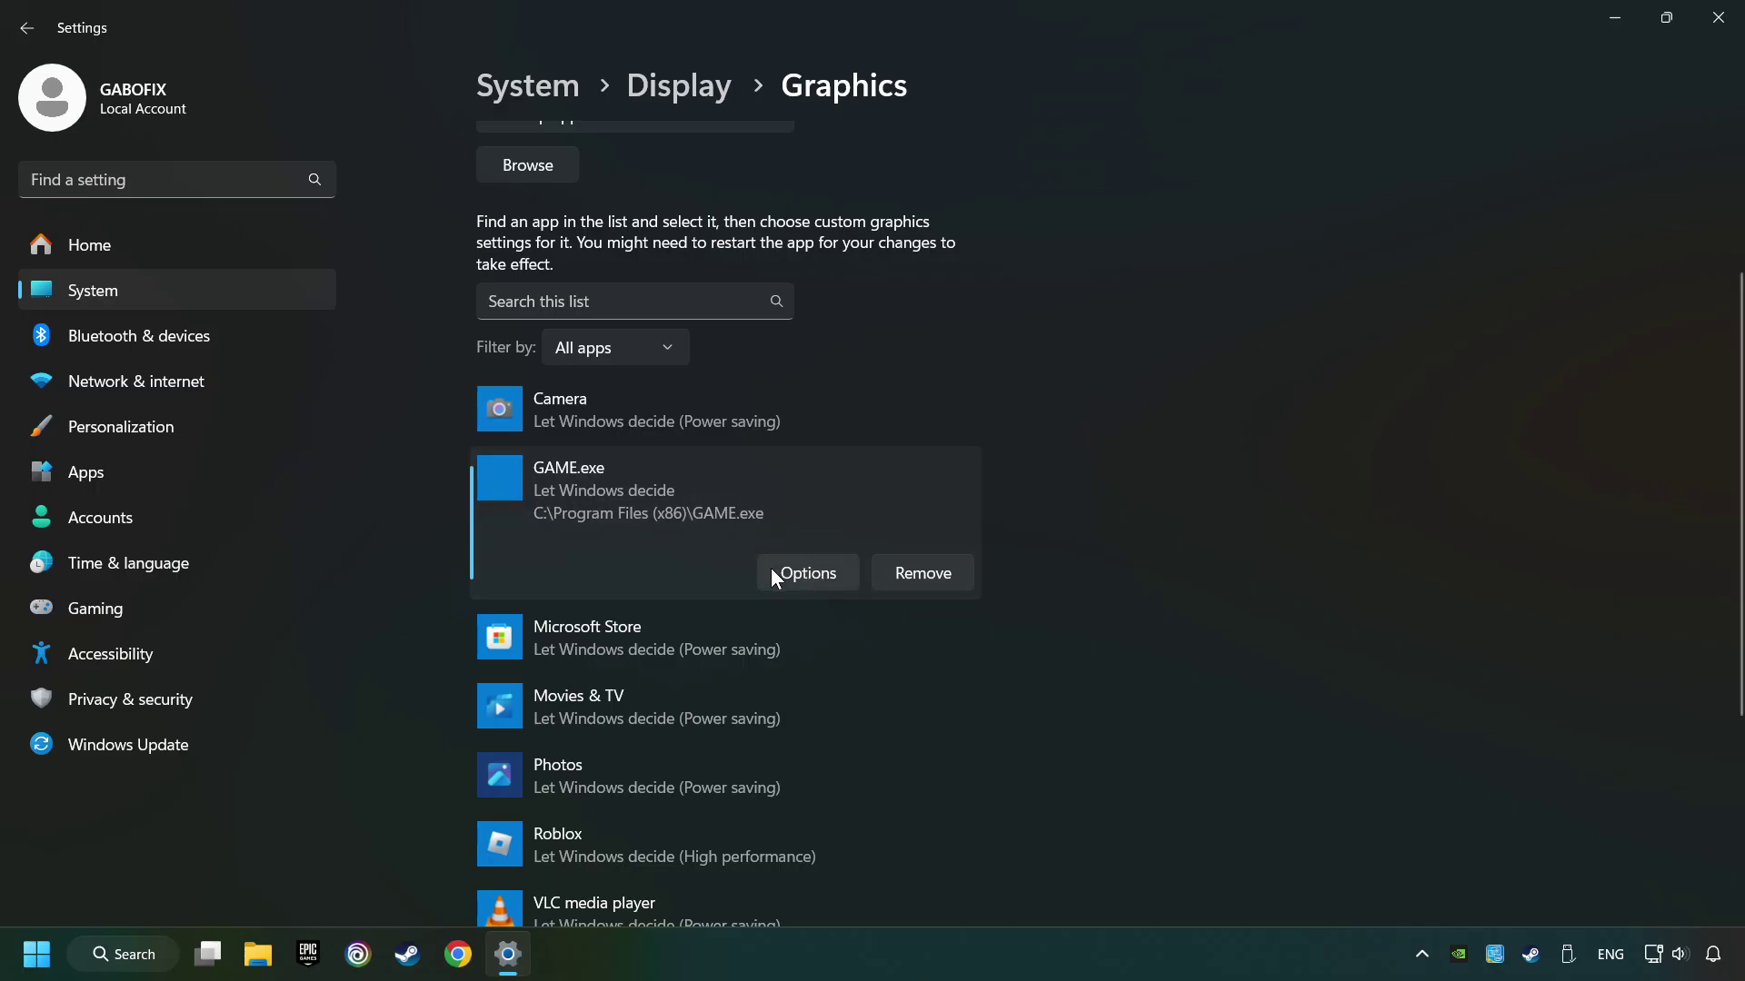
left_click(830, 571)
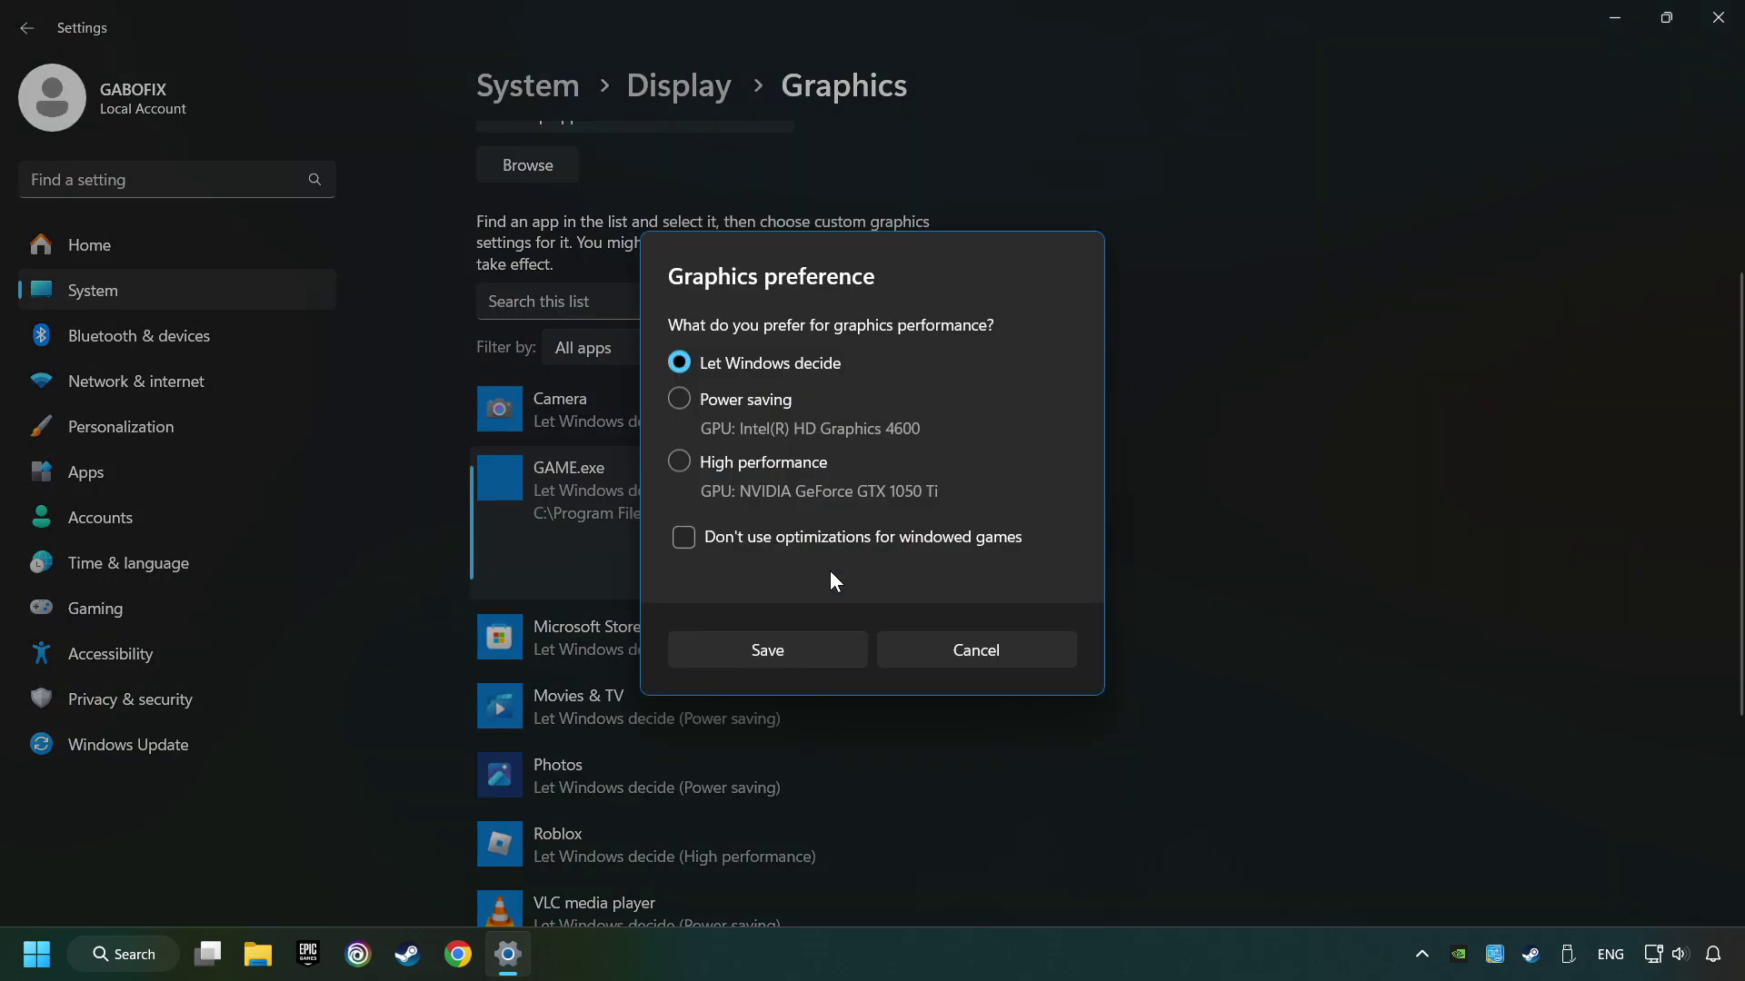
left_click(679, 461)
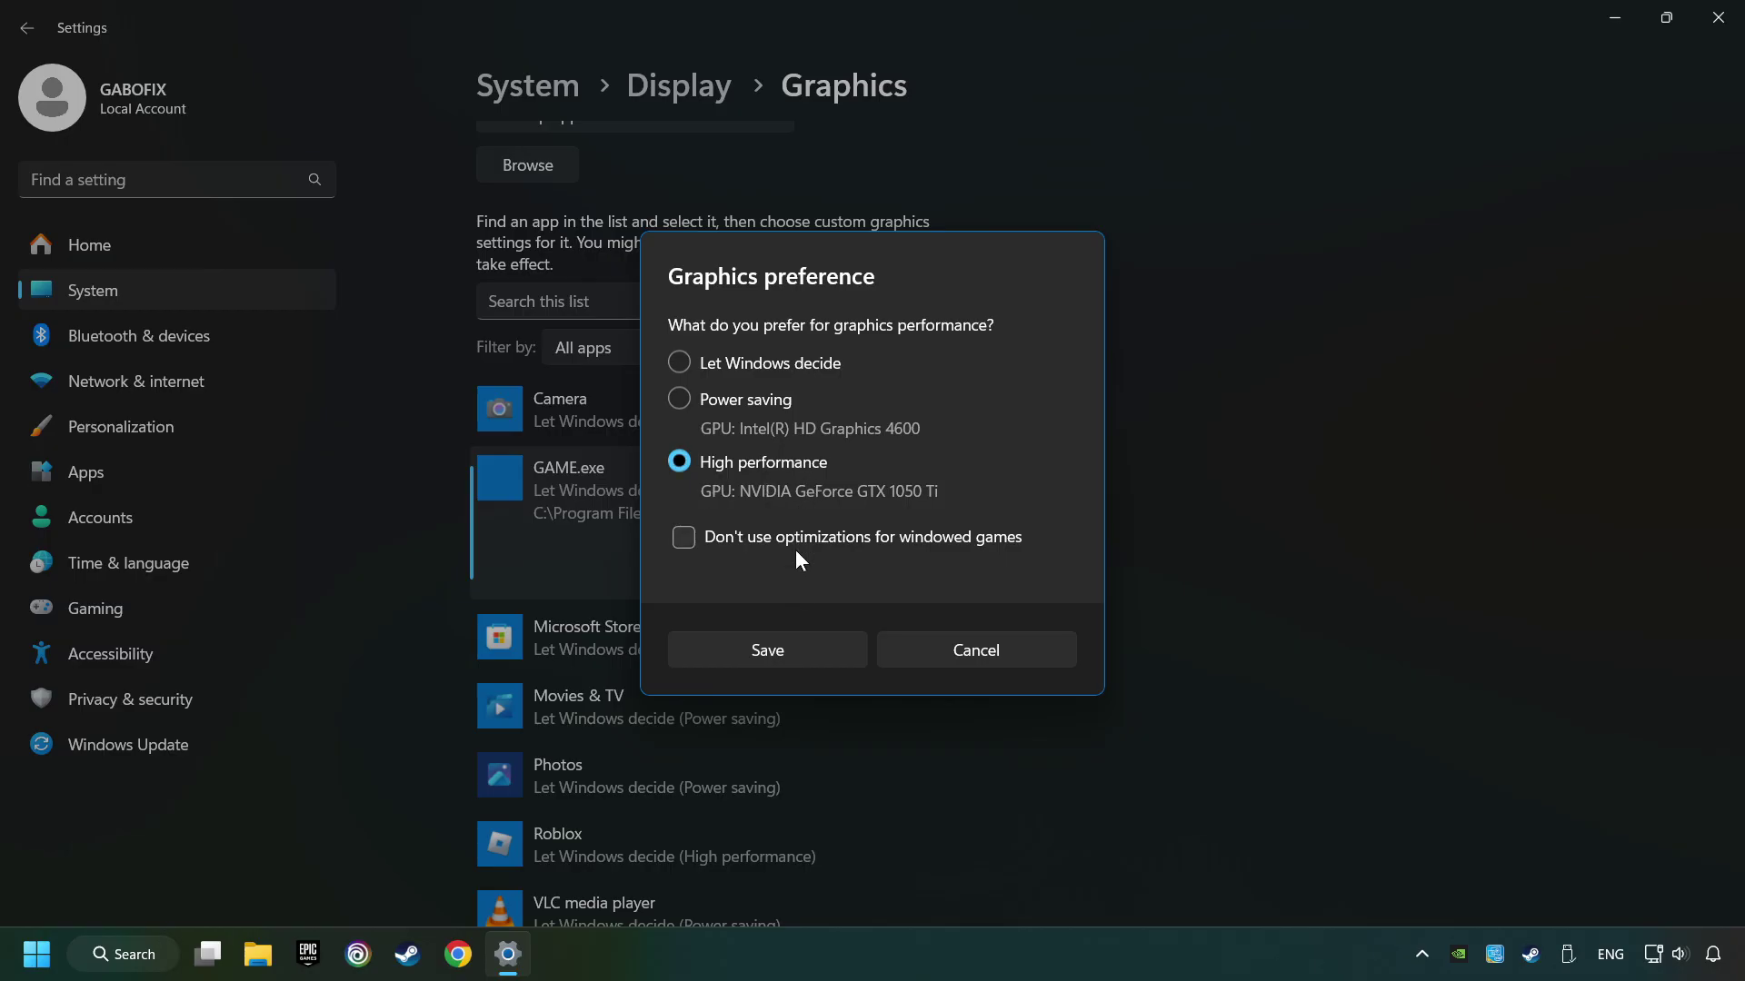
left_click(796, 649)
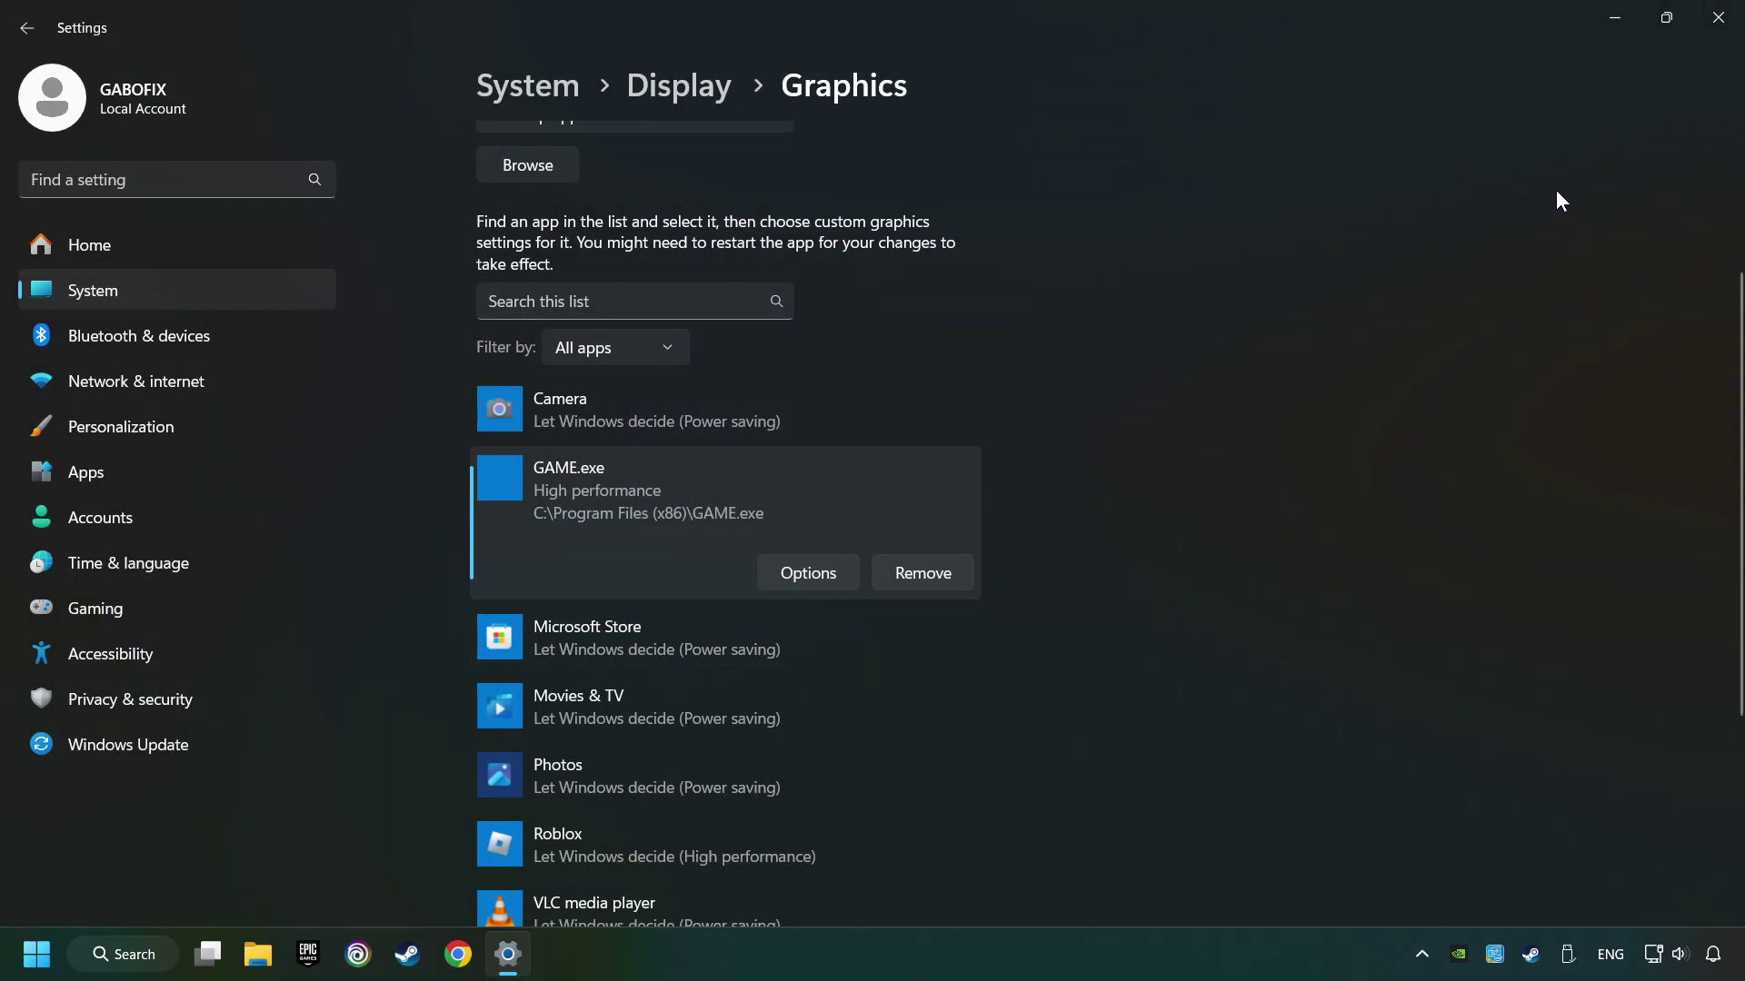
left_click(1703, 26)
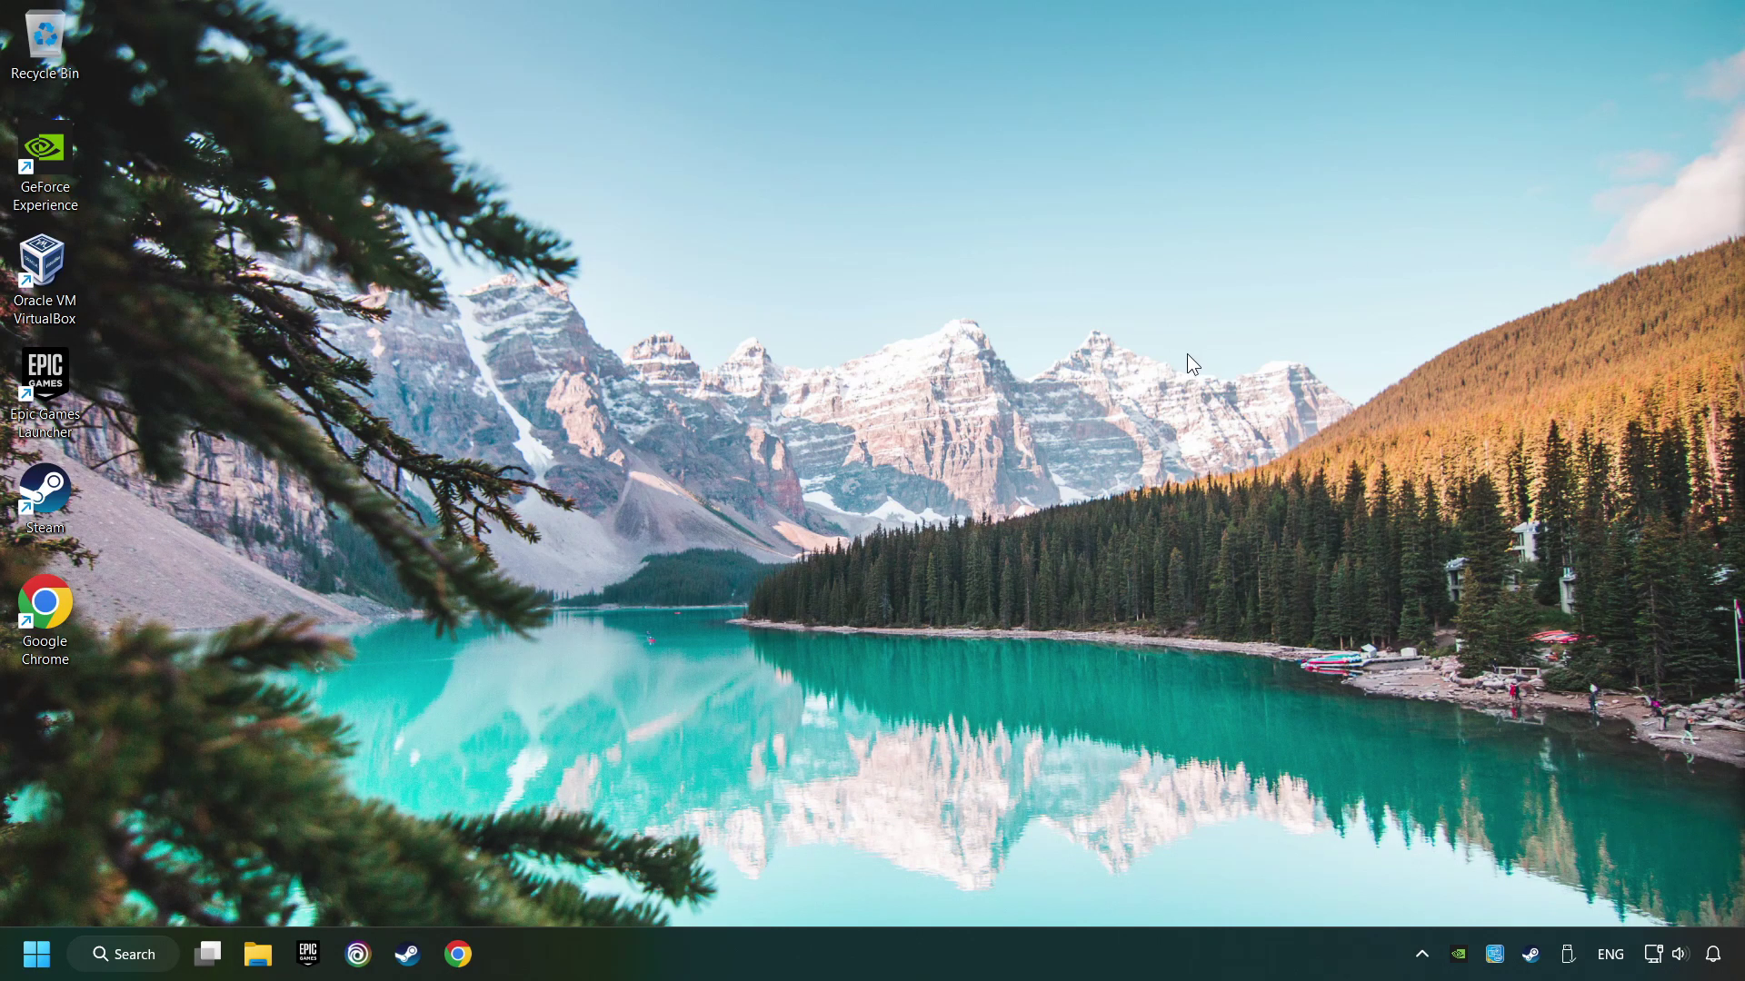
In the Steam Library, verify integrity of GAME's files from its Installed Files properties
left_click(407, 955)
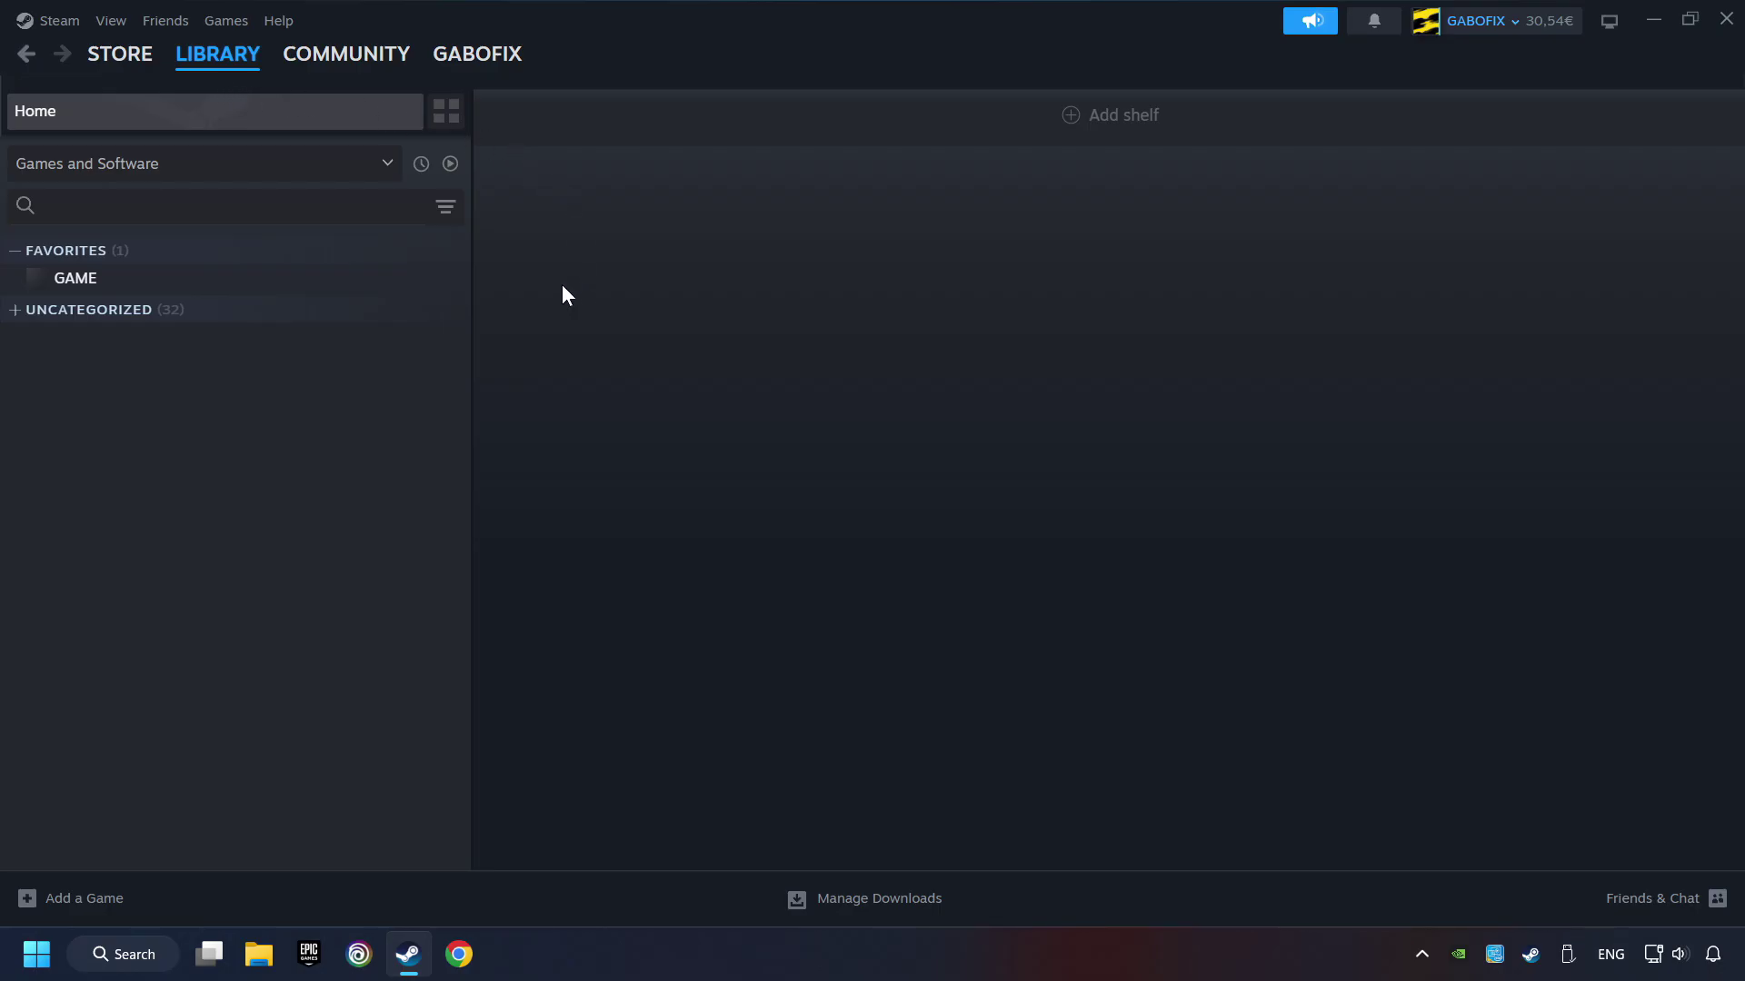
right_click(385, 284)
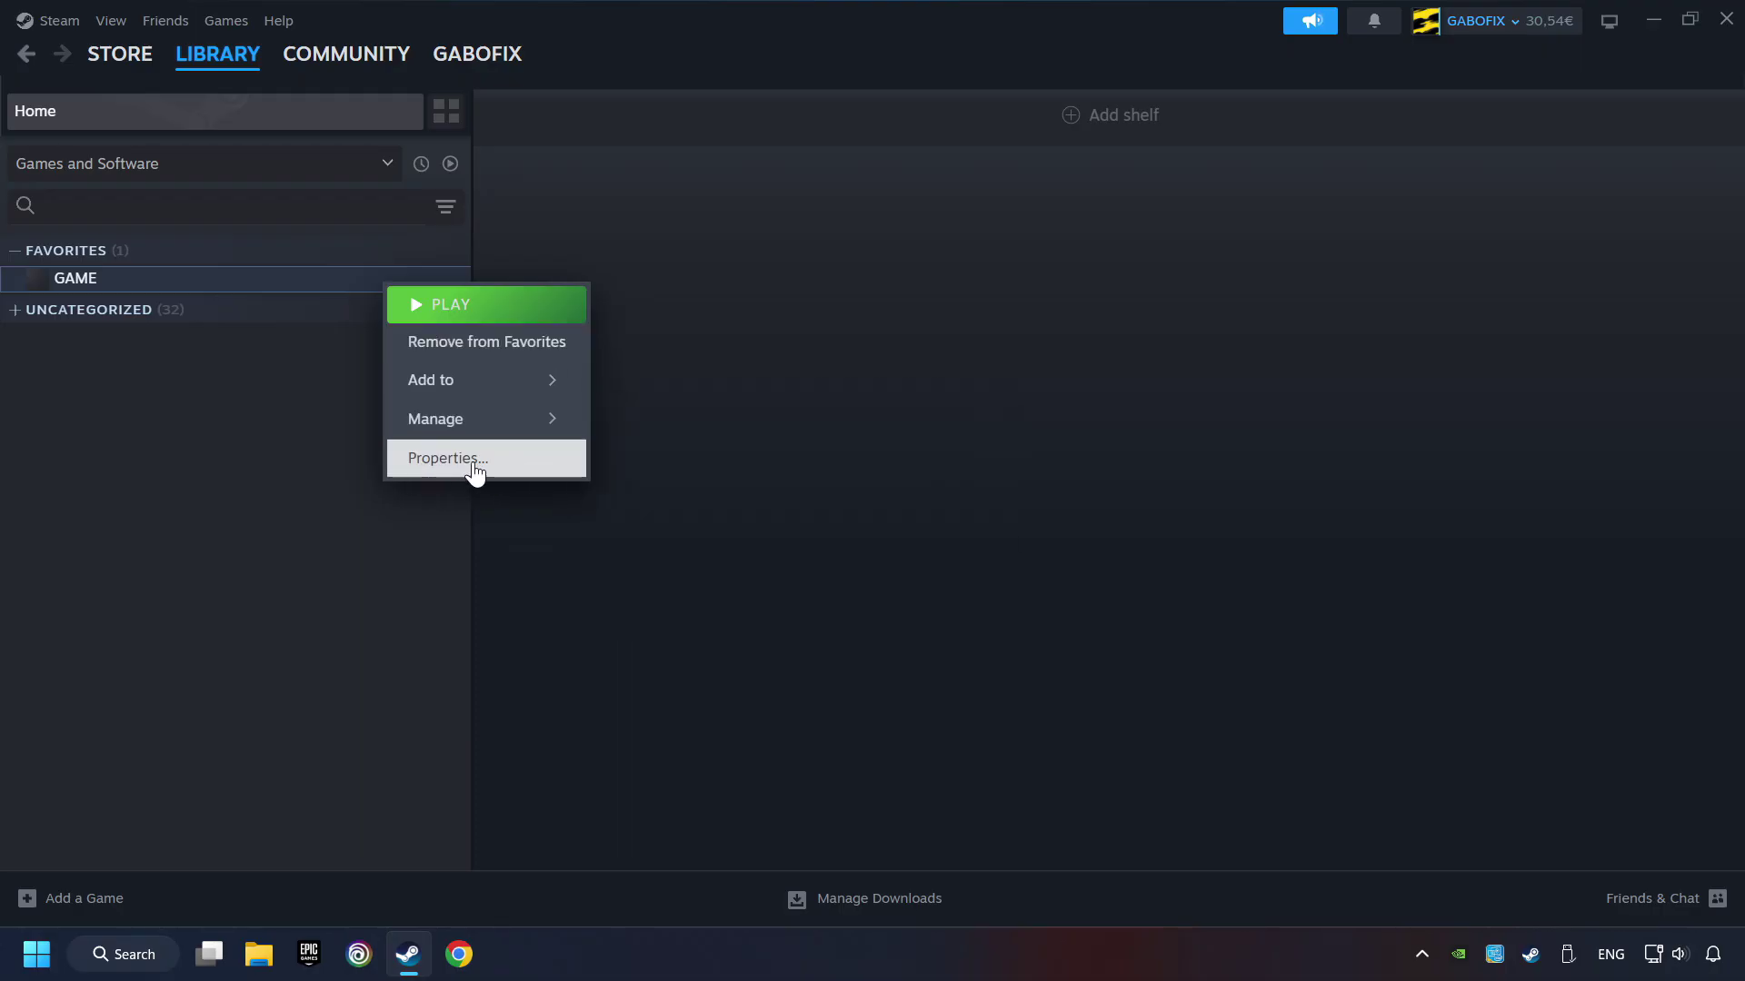
left_click(538, 468)
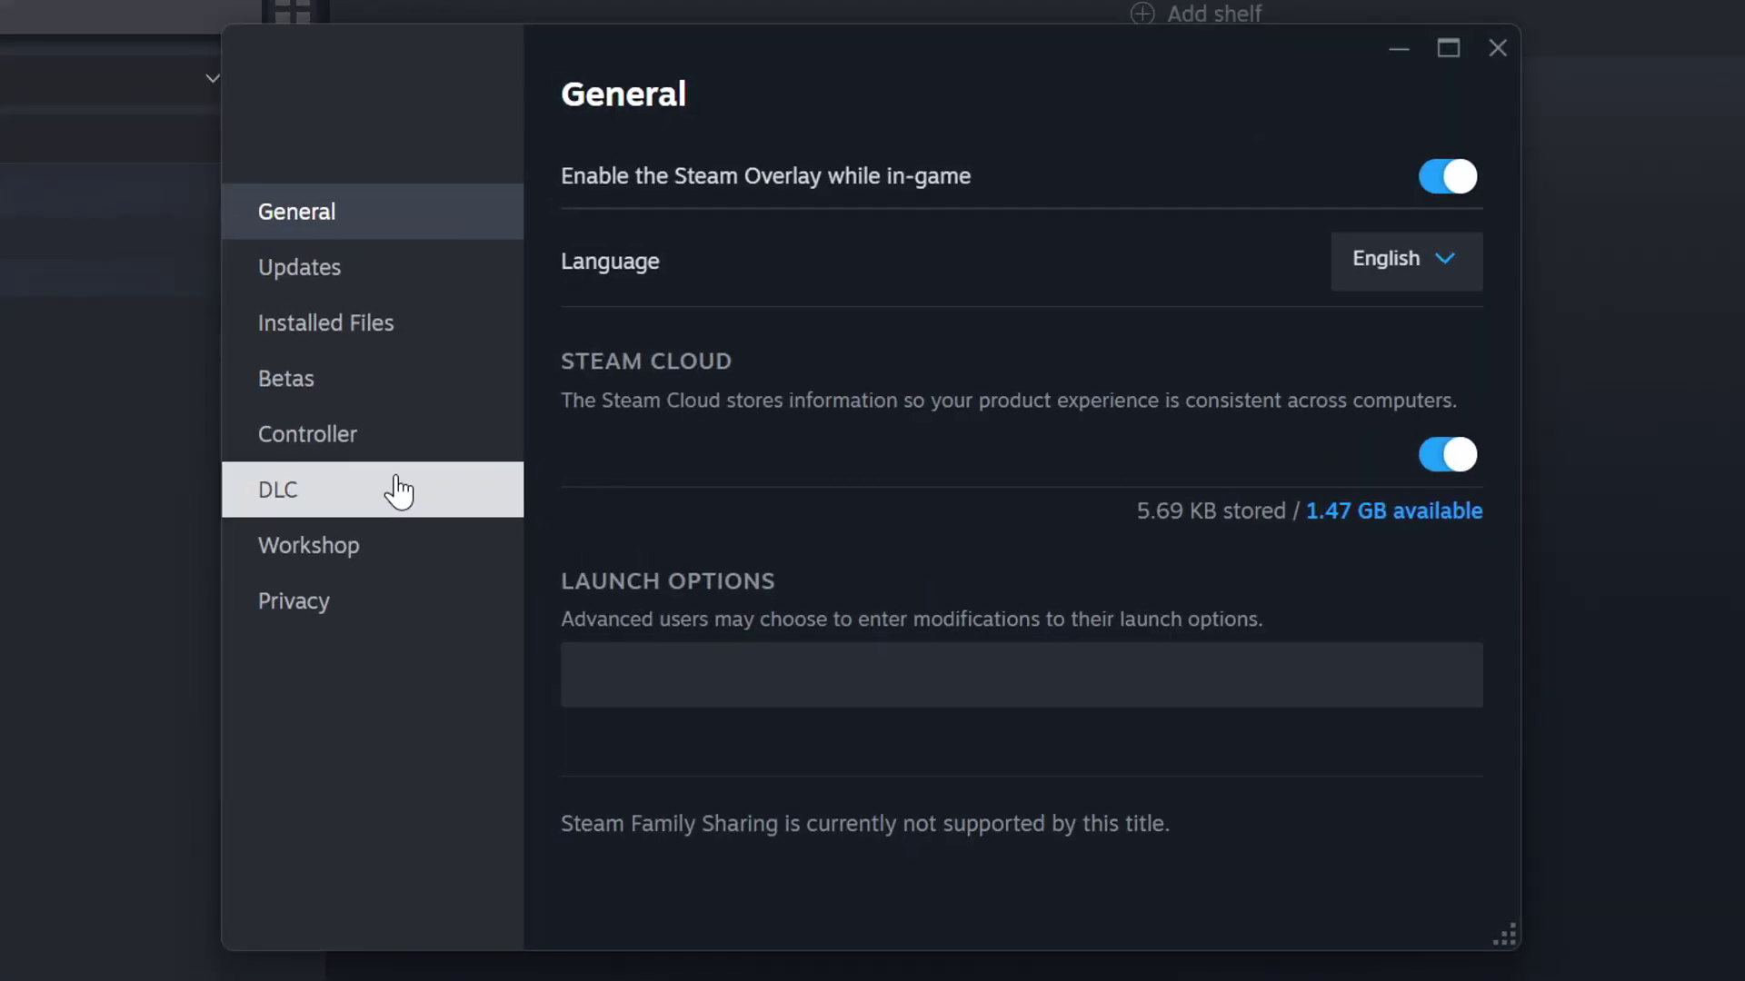
left_click(404, 340)
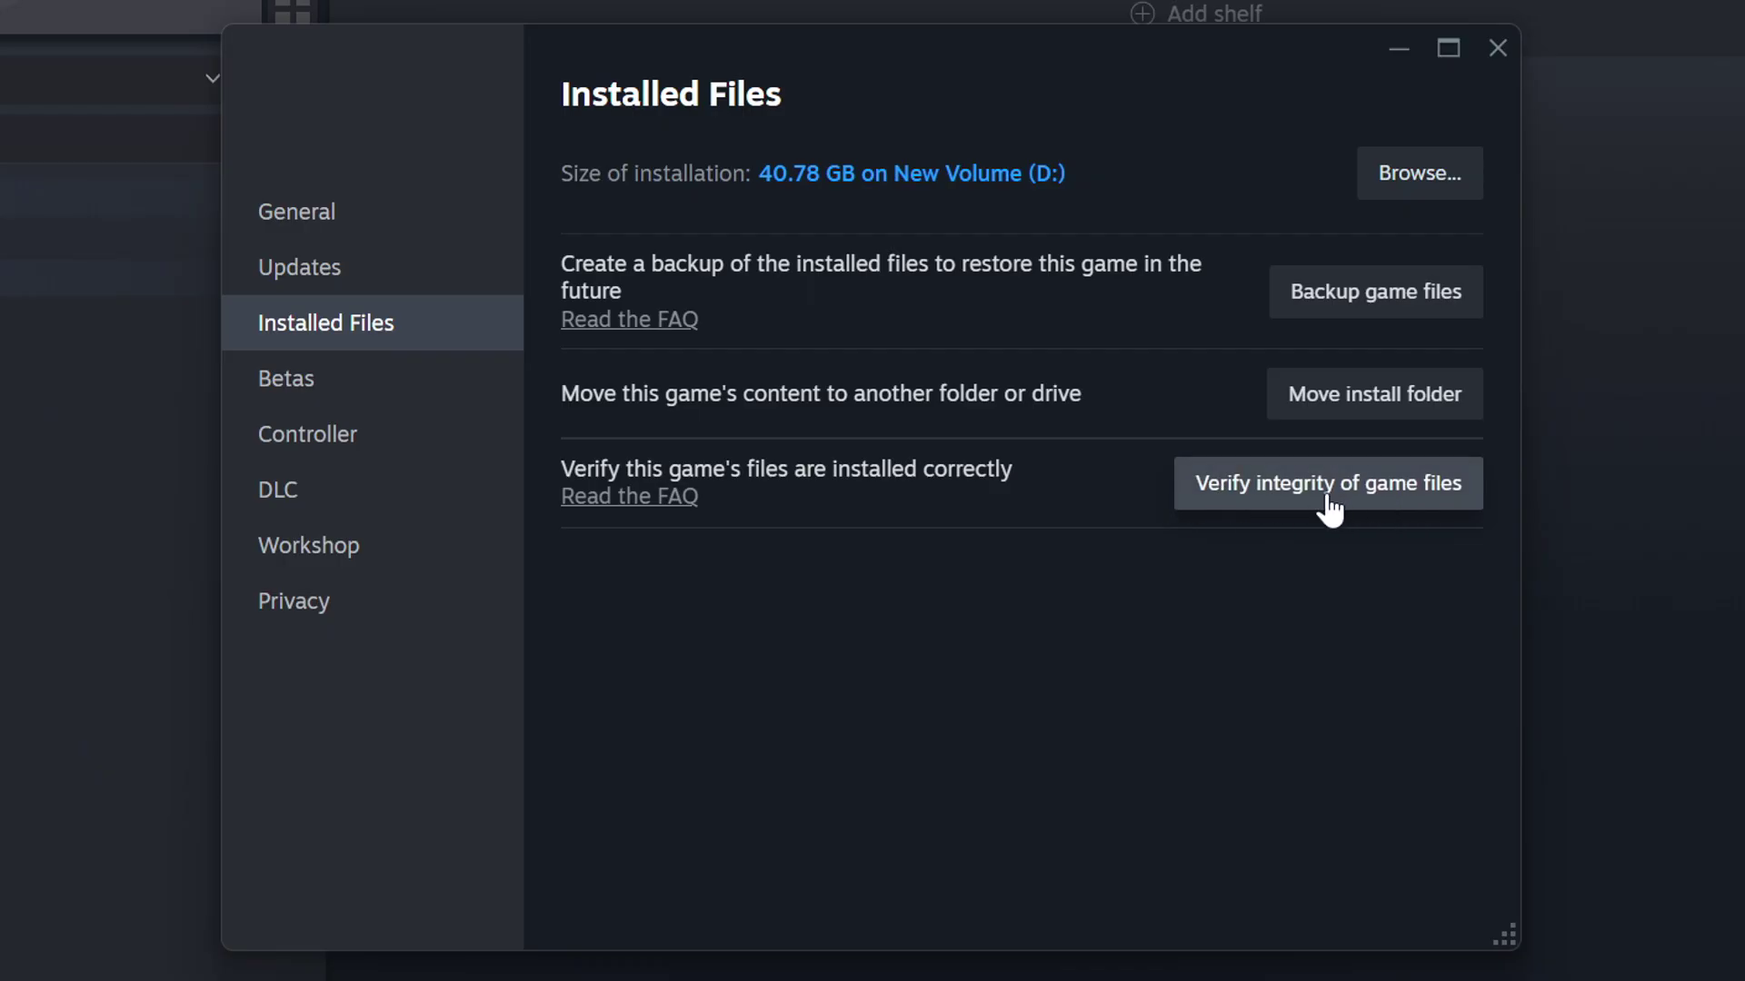
left_click(1361, 516)
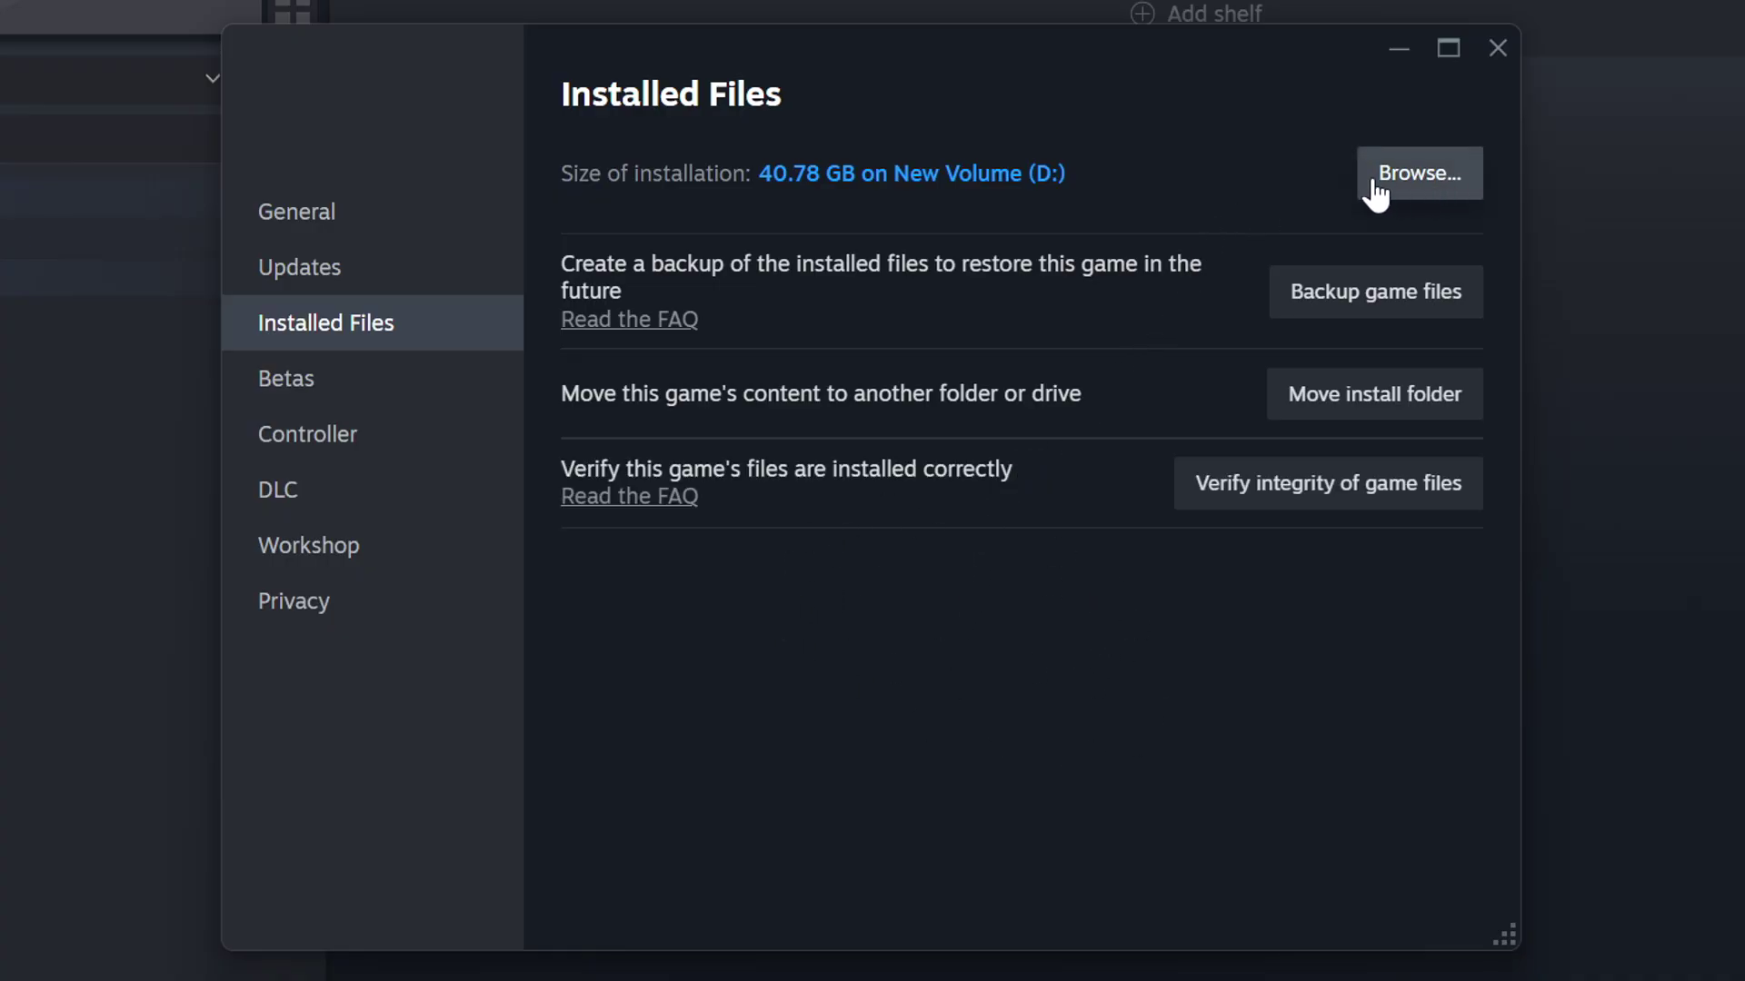
Open the game's install folder and the GAME shortcut's Compatibility properties
left_click(1433, 183)
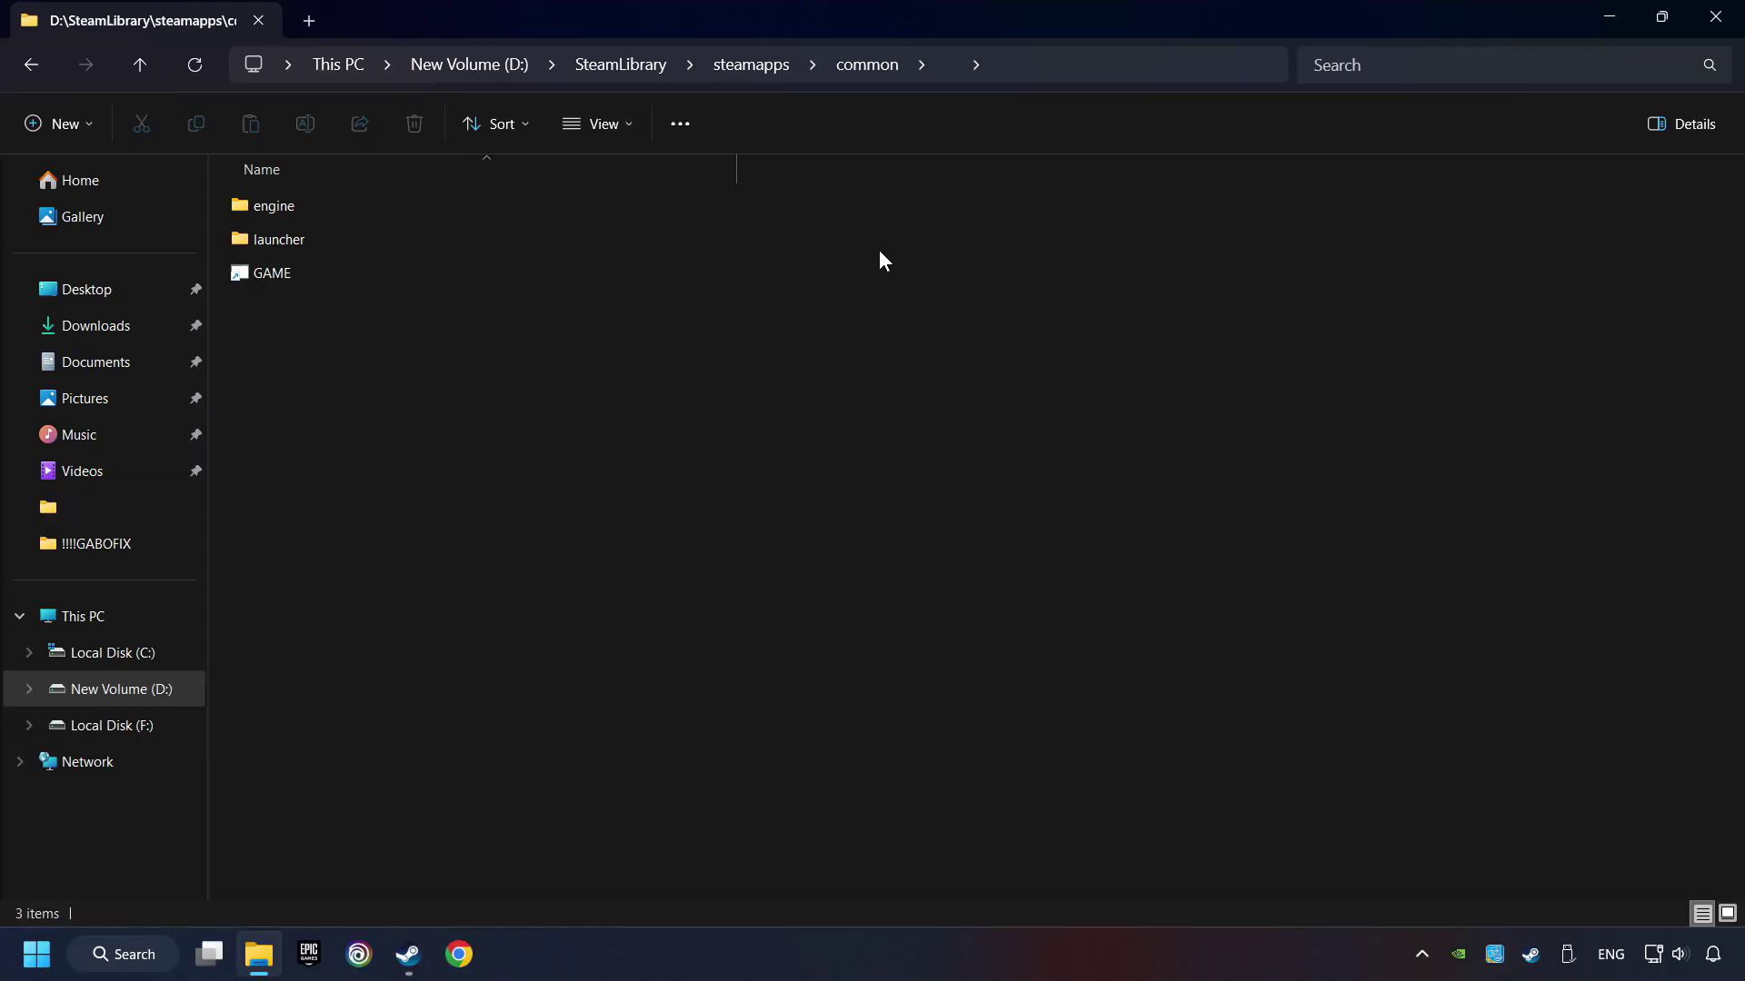
right_click(556, 269)
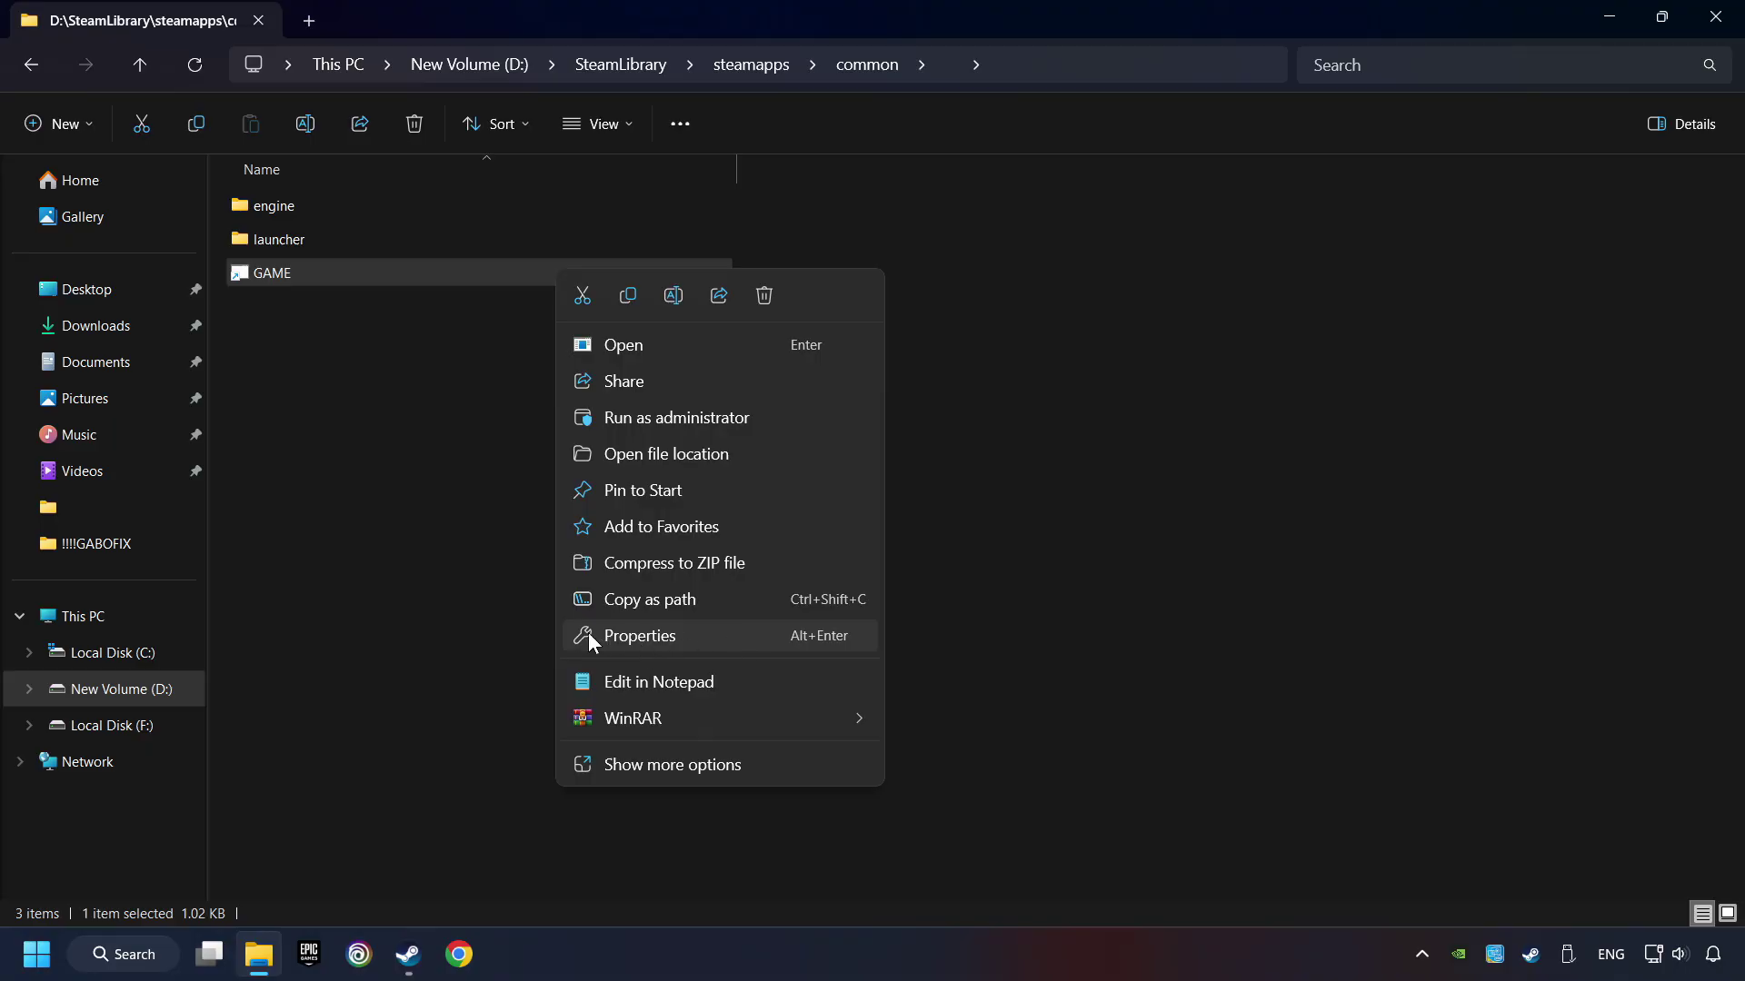
left_click(588, 636)
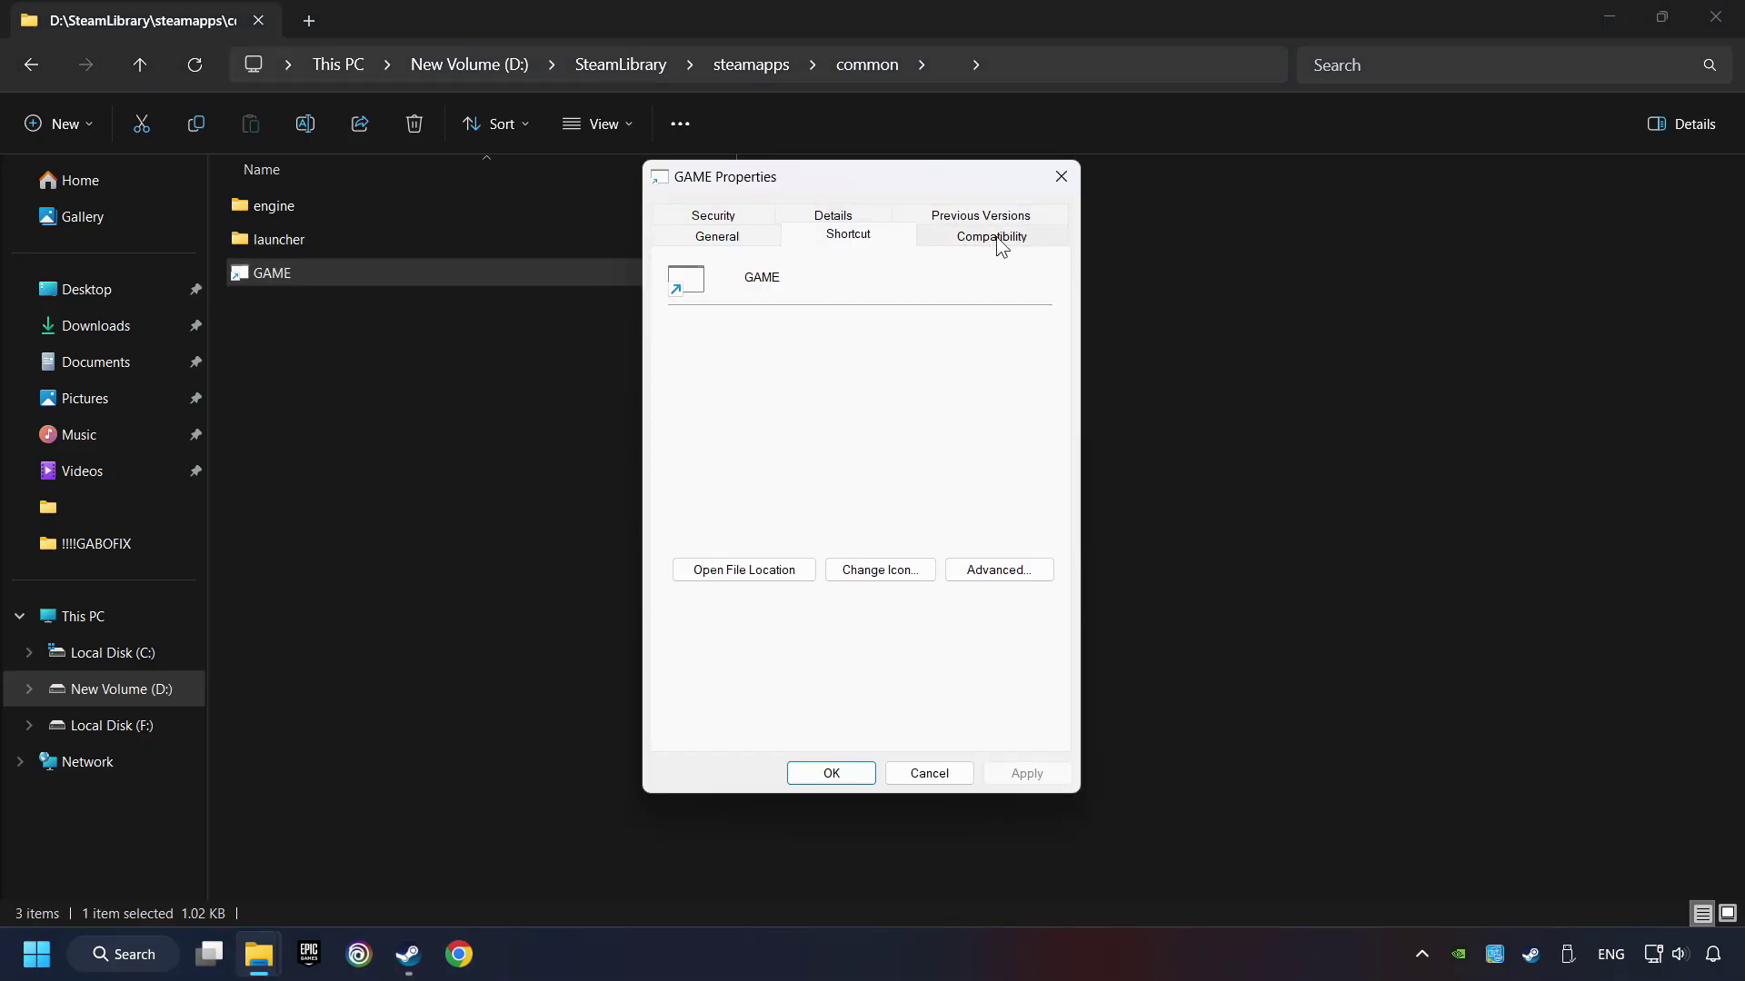
left_click(1030, 237)
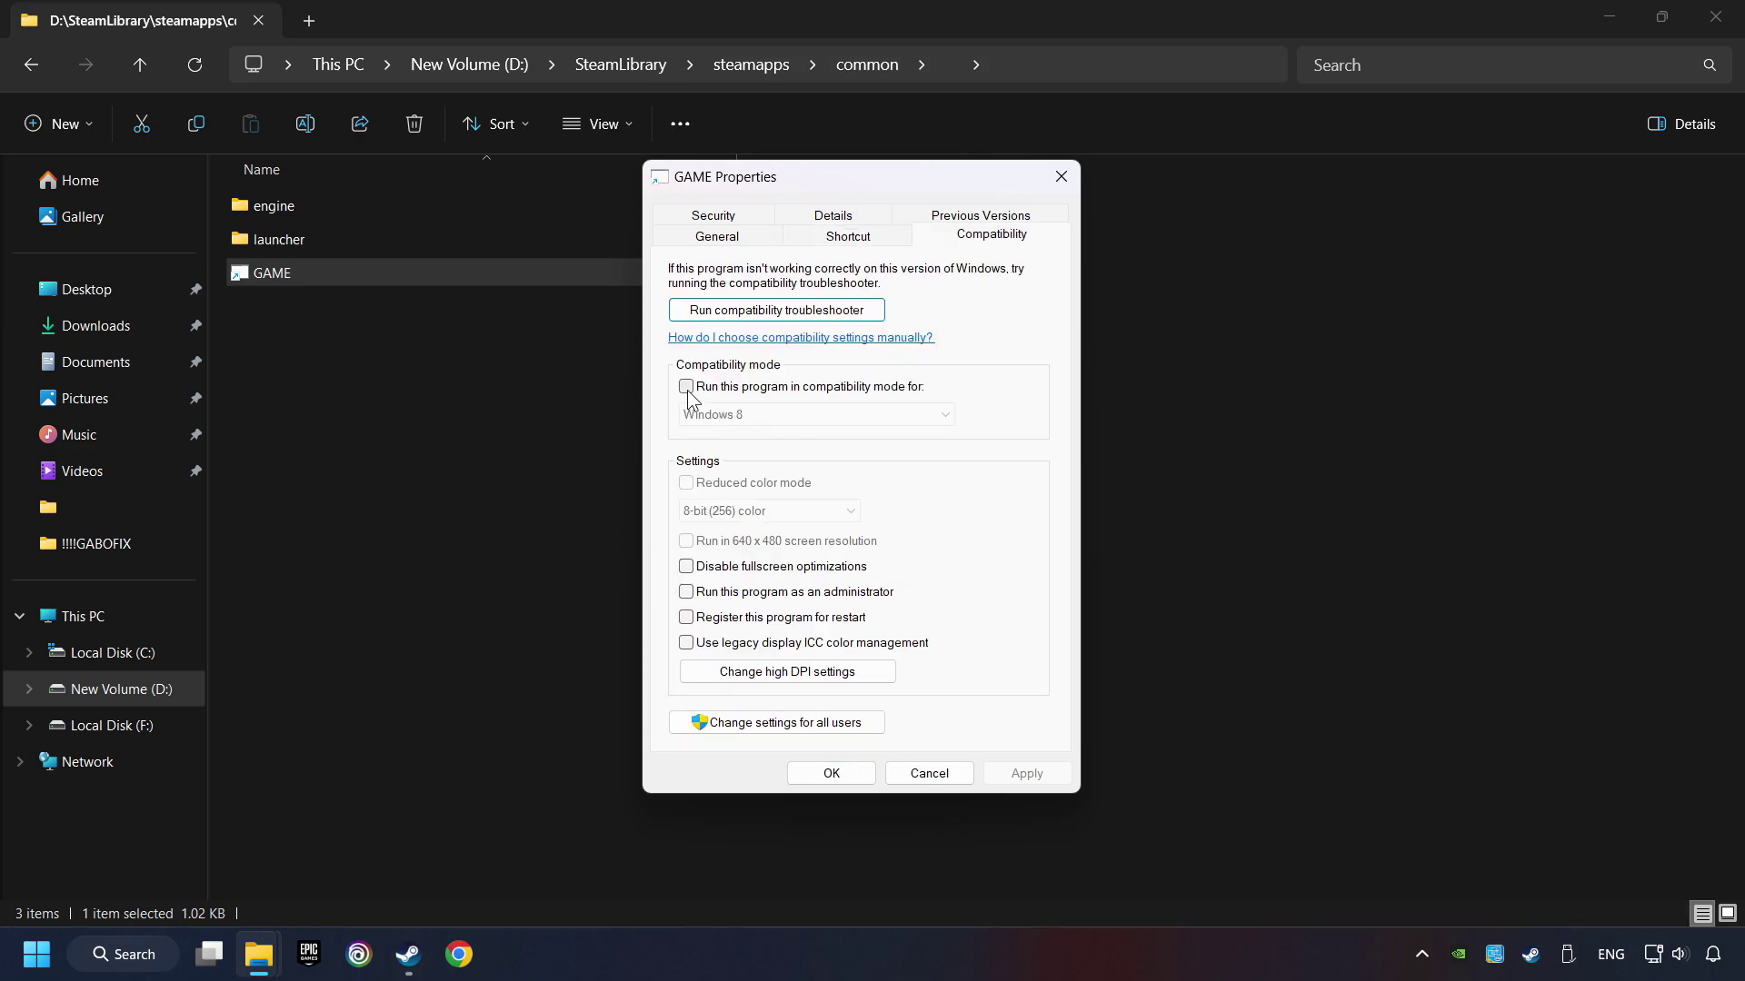
Enable Windows 8 compatibility mode, disable fullscreen optimizations, run as administrator, and apply
left_click(829, 388)
left_click(825, 413)
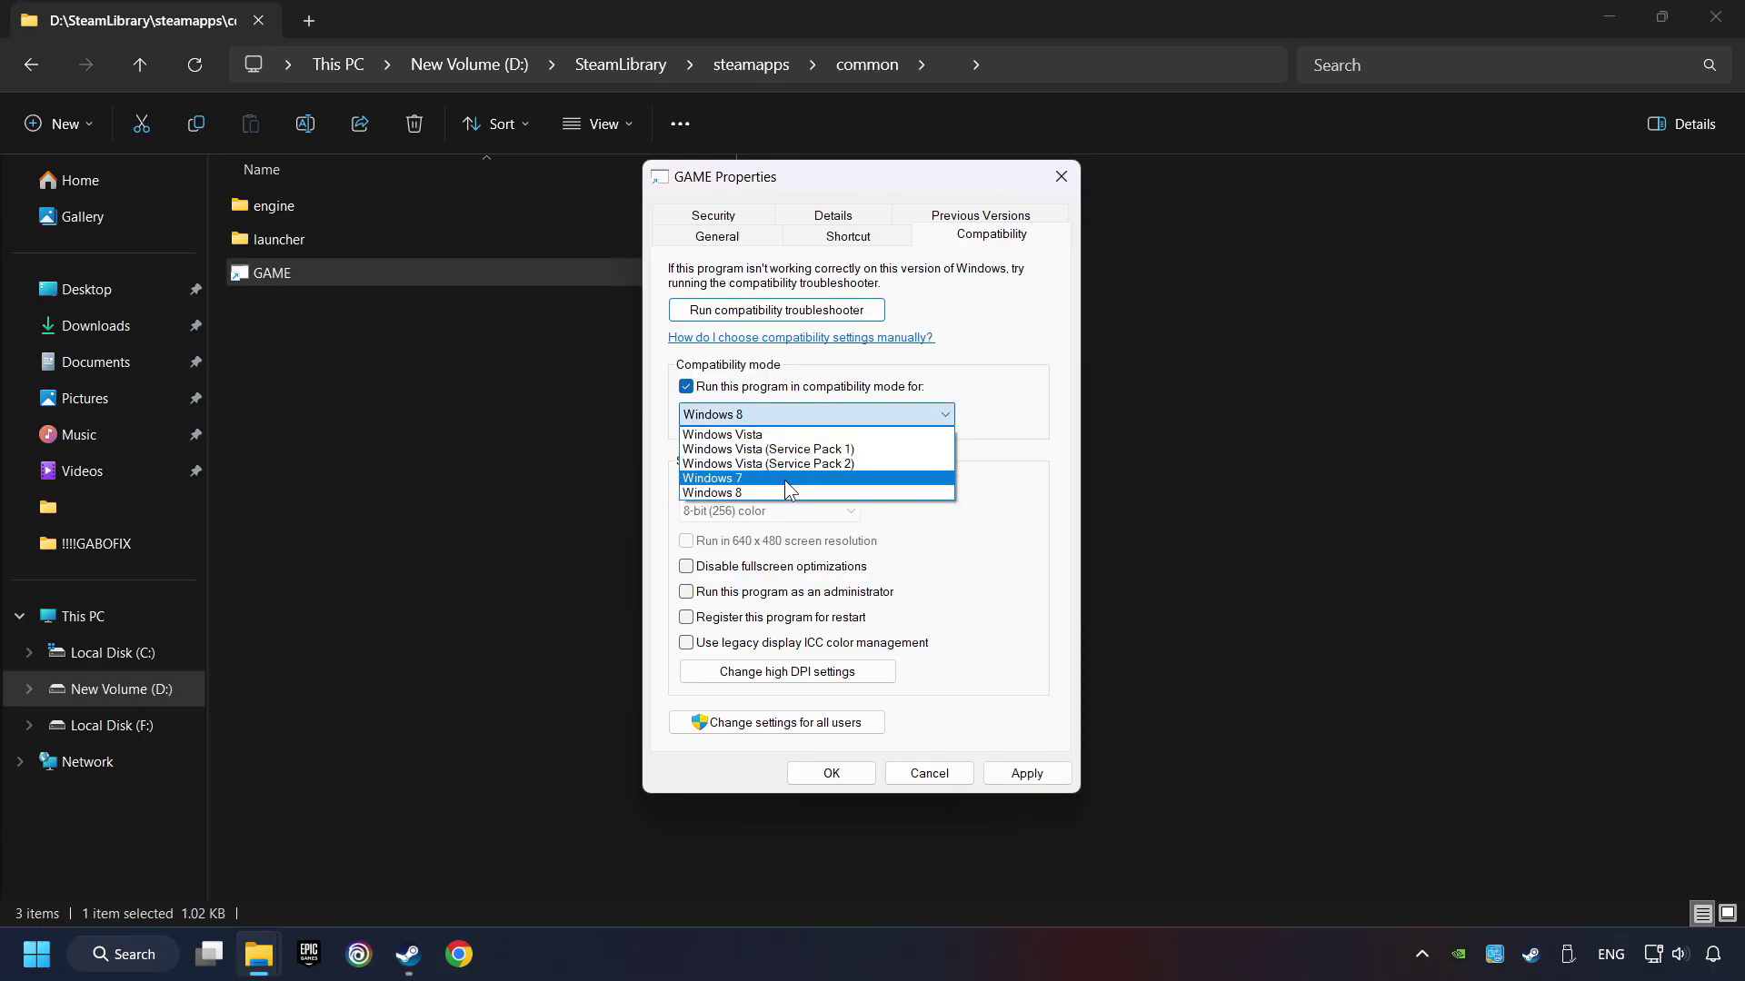
left_click(771, 492)
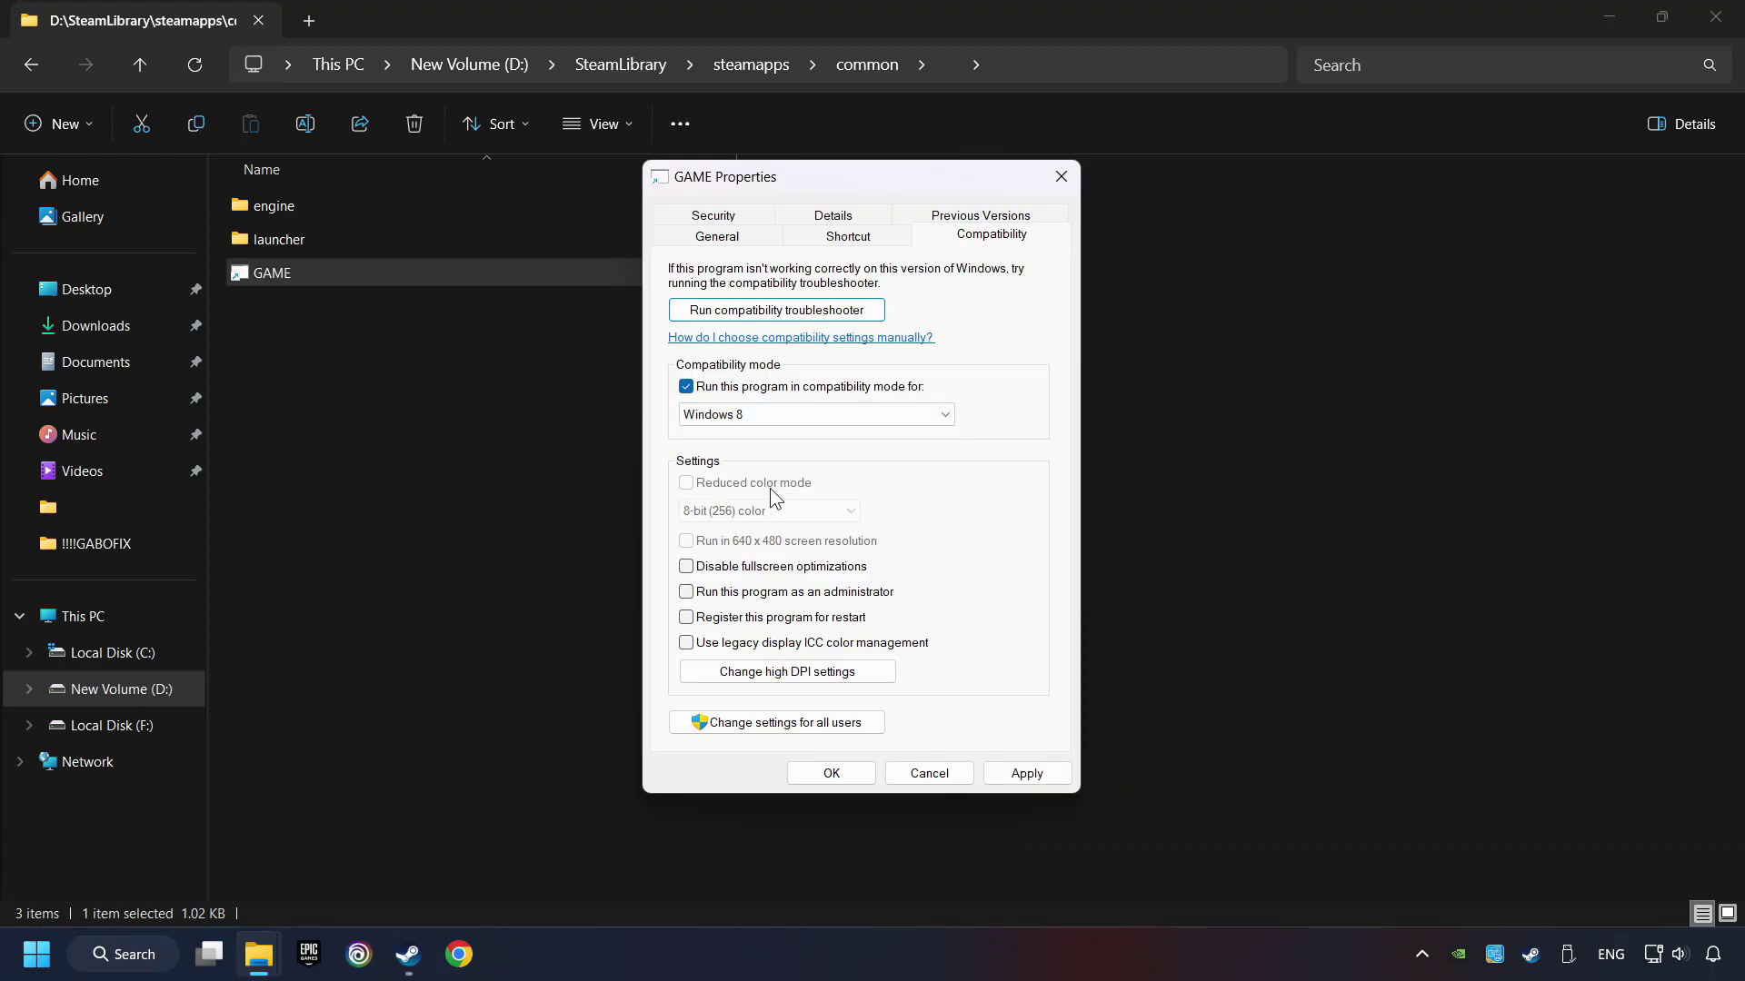
left_click(689, 568)
left_click(687, 593)
left_click(1042, 774)
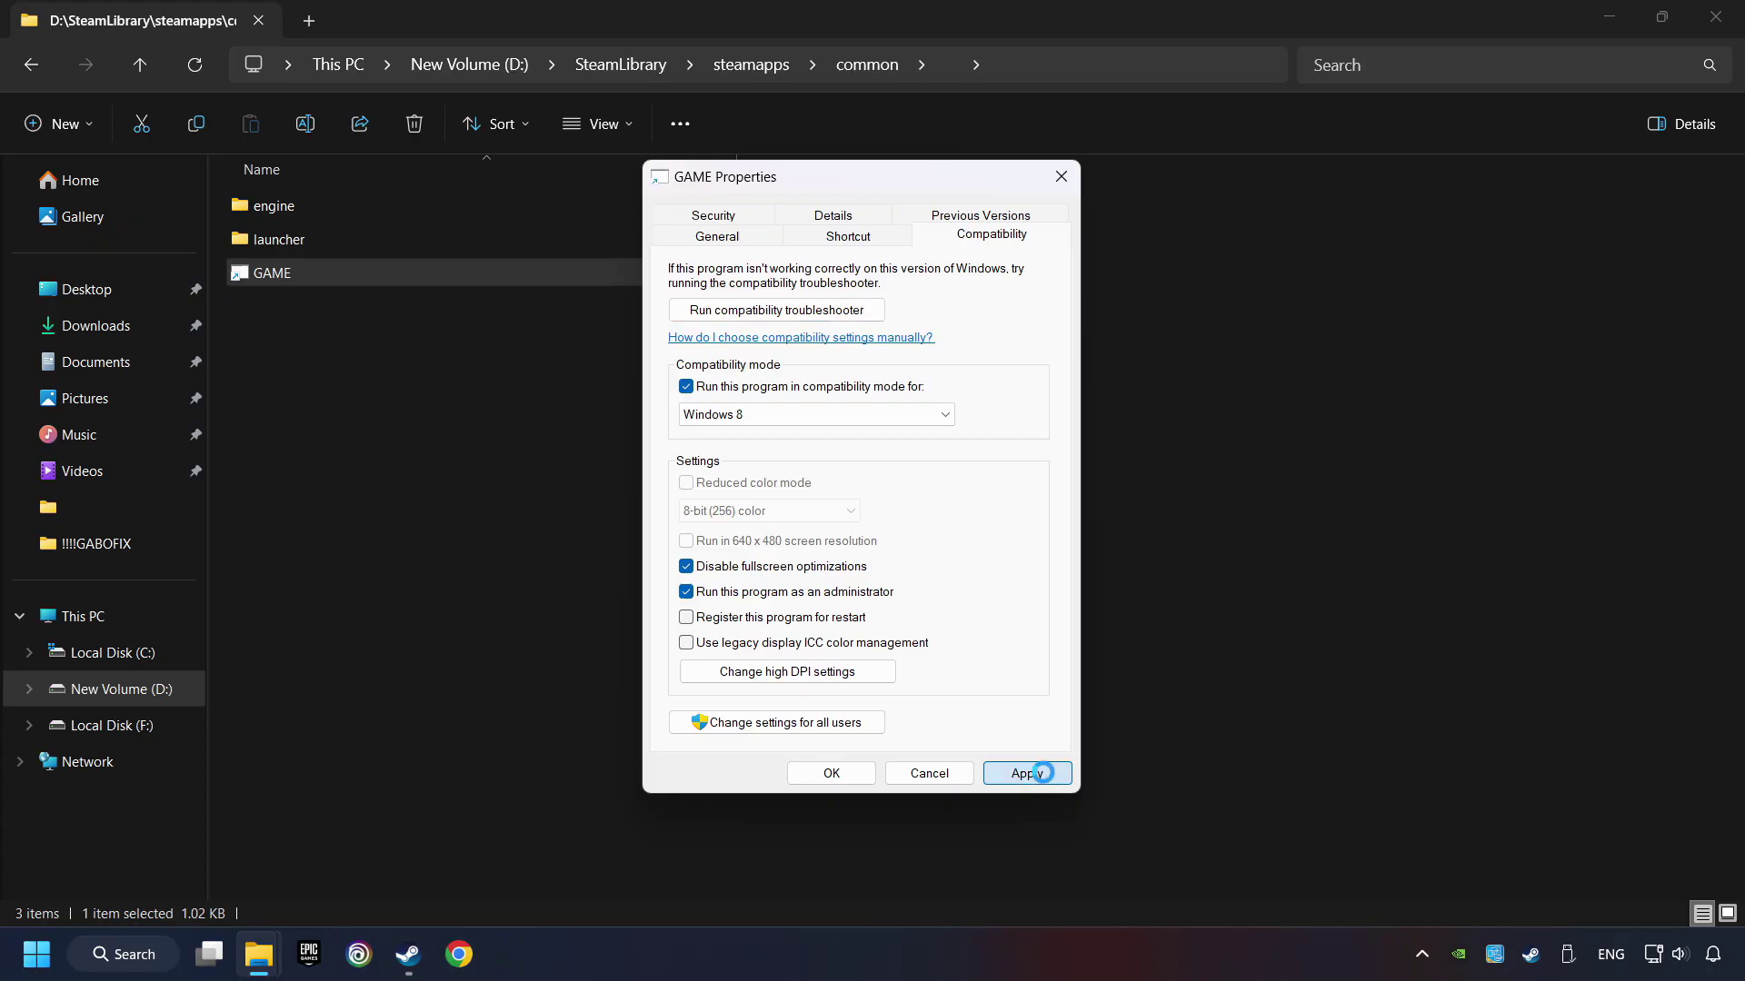
left_click(832, 775)
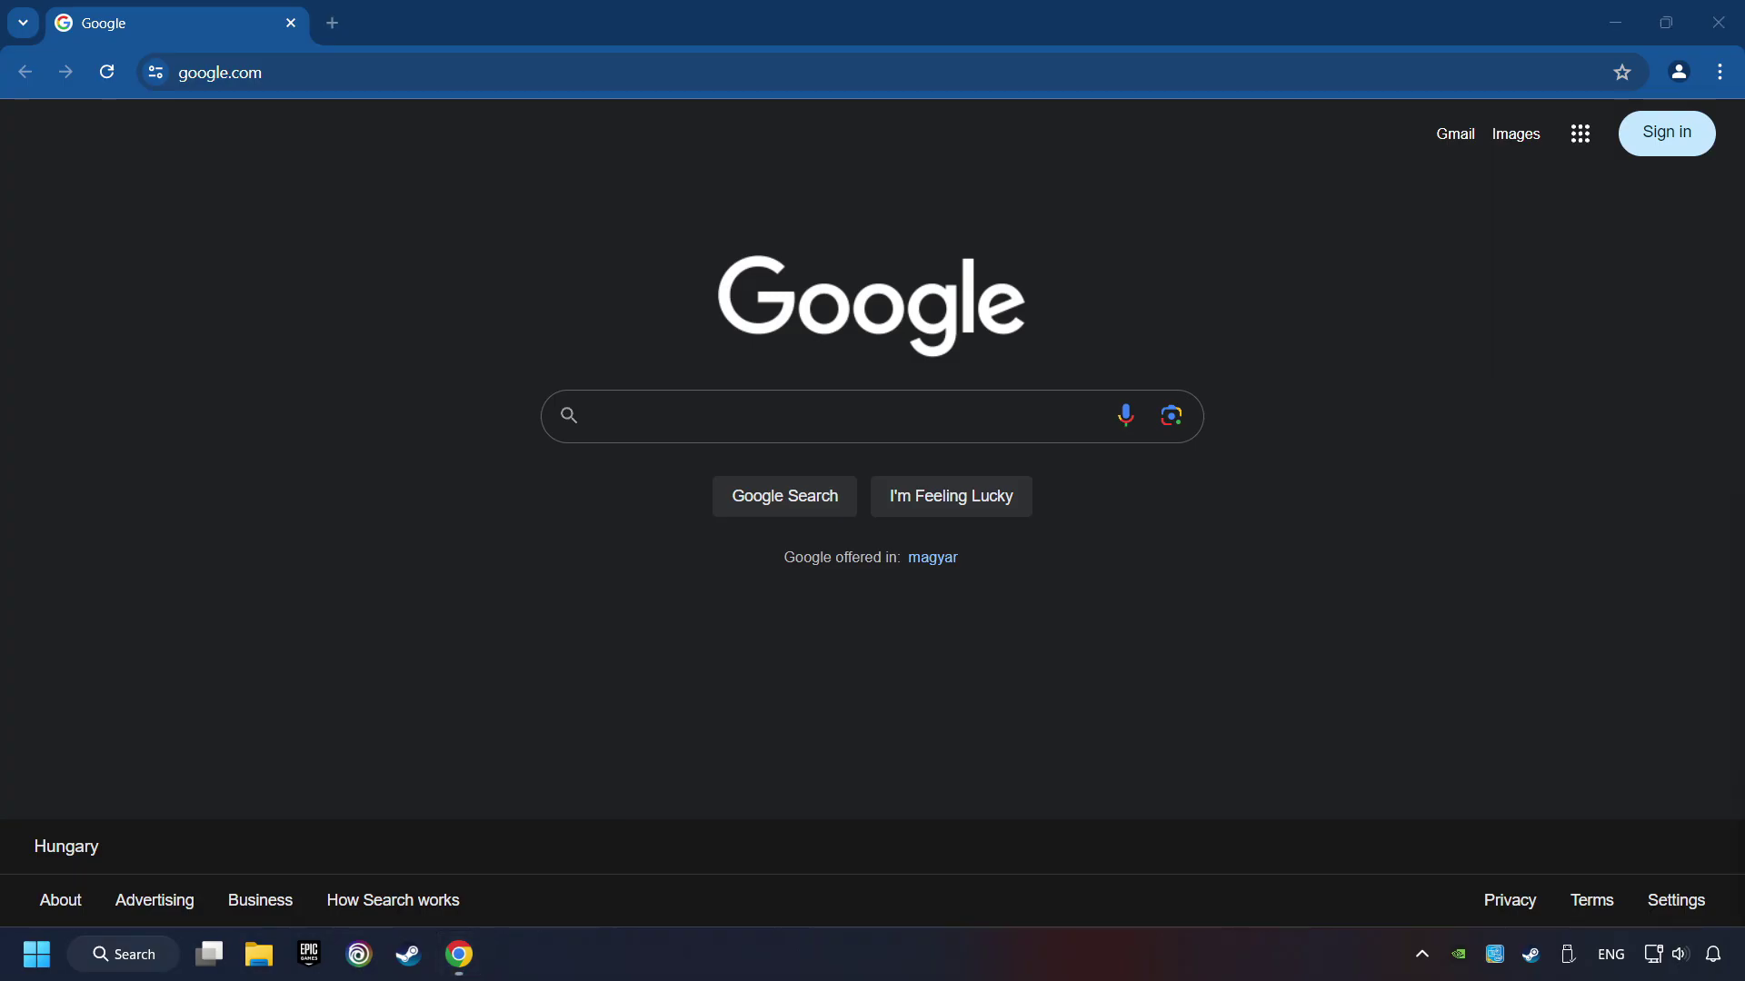
Load the DirectX End-User Runtime download page by pasting its URL into the address bar
left_click(331, 72)
type("https://www.microsoft.com/en-us/download/details.aspx?id=35")
key("Return")
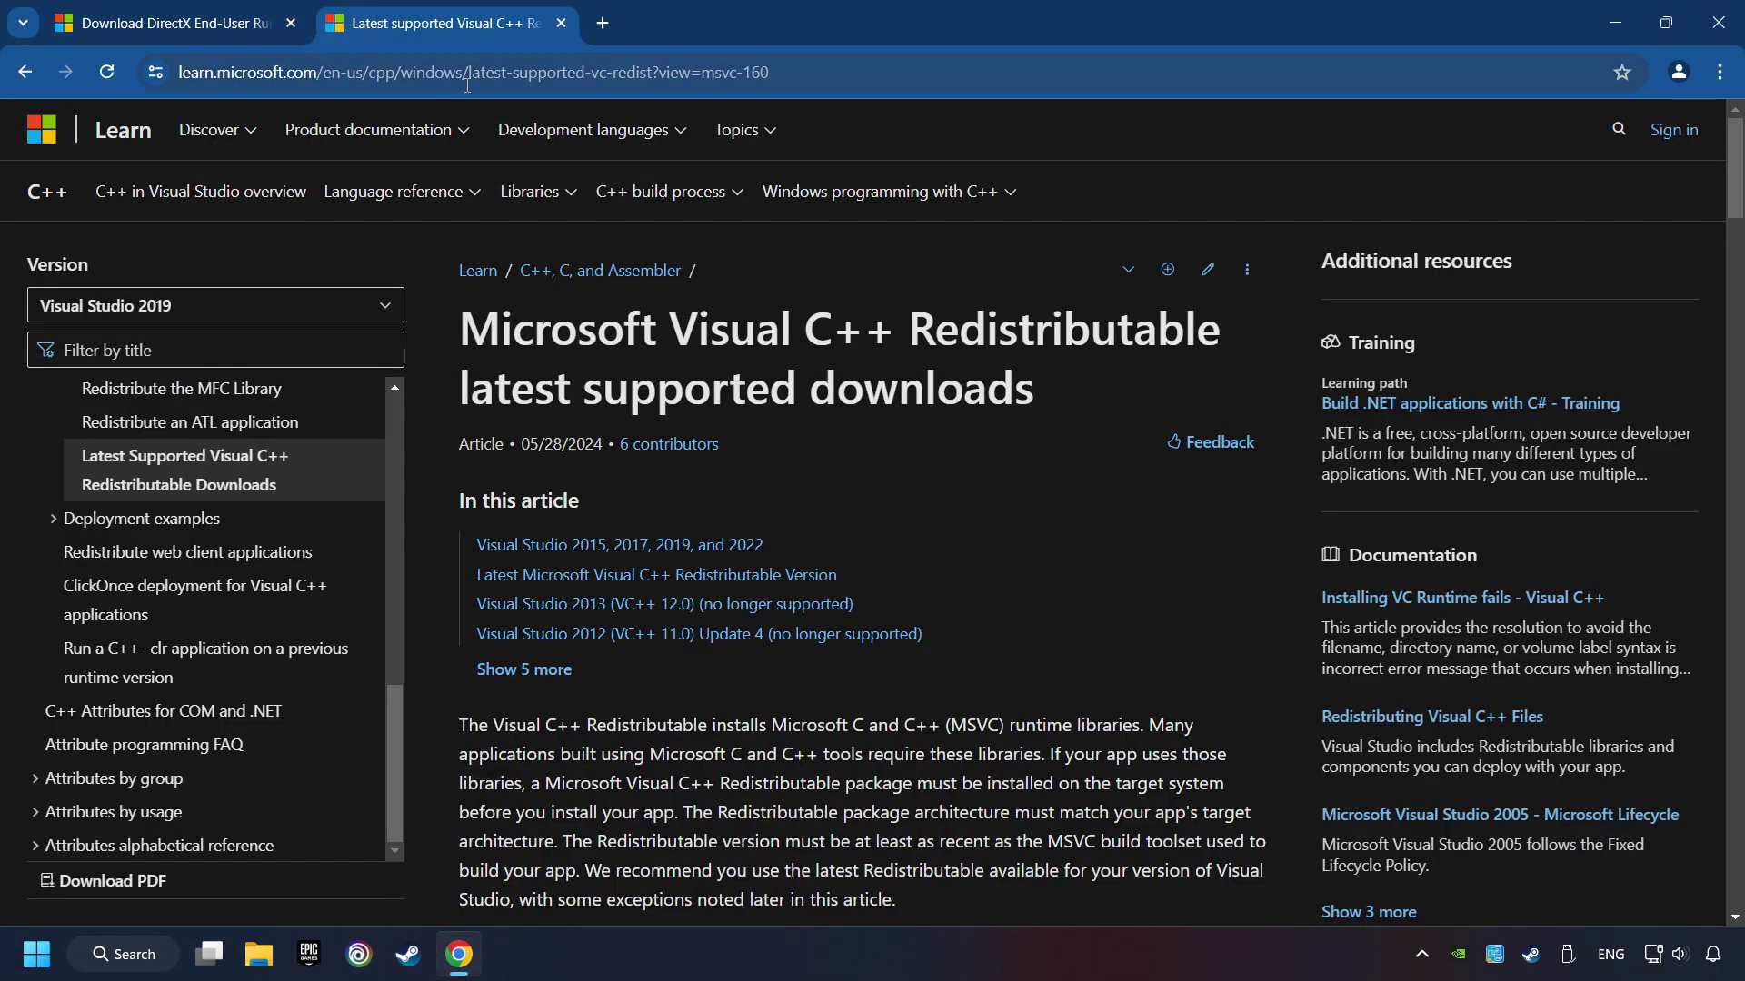
Download the DirectX web installer from its download page and launch it
left_click(208, 20)
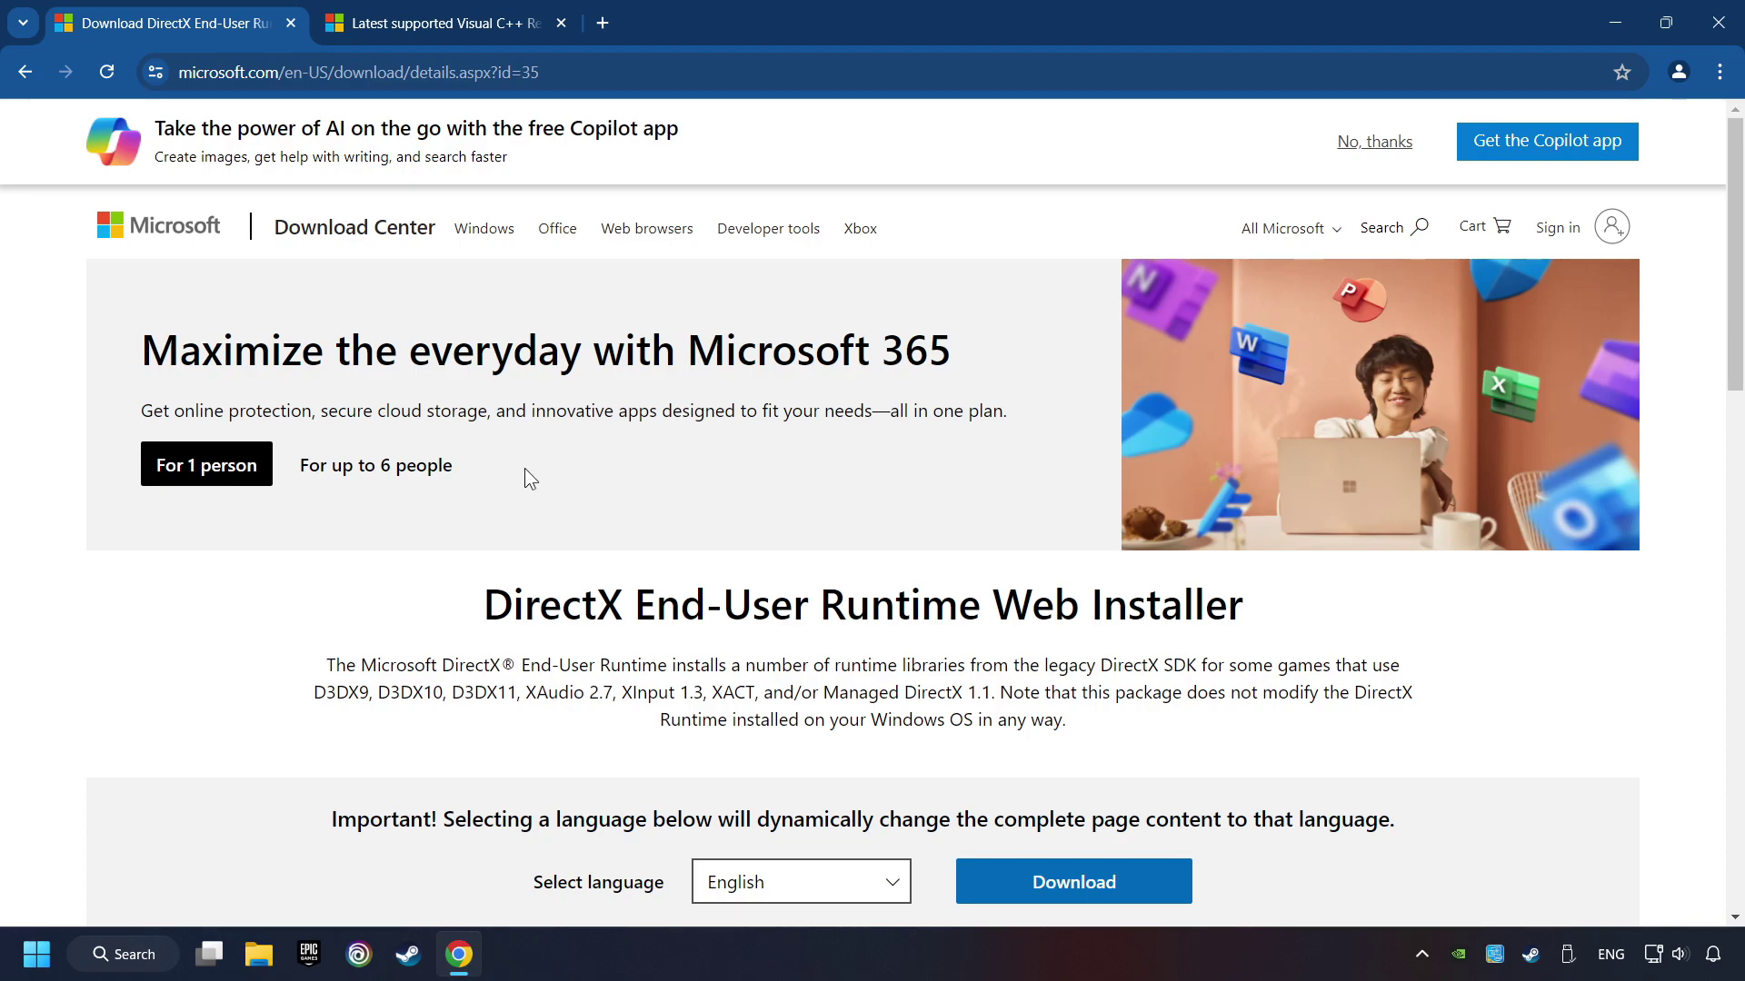
scroll(521, 470, "down", 1)
scroll(515, 495, "down", 1)
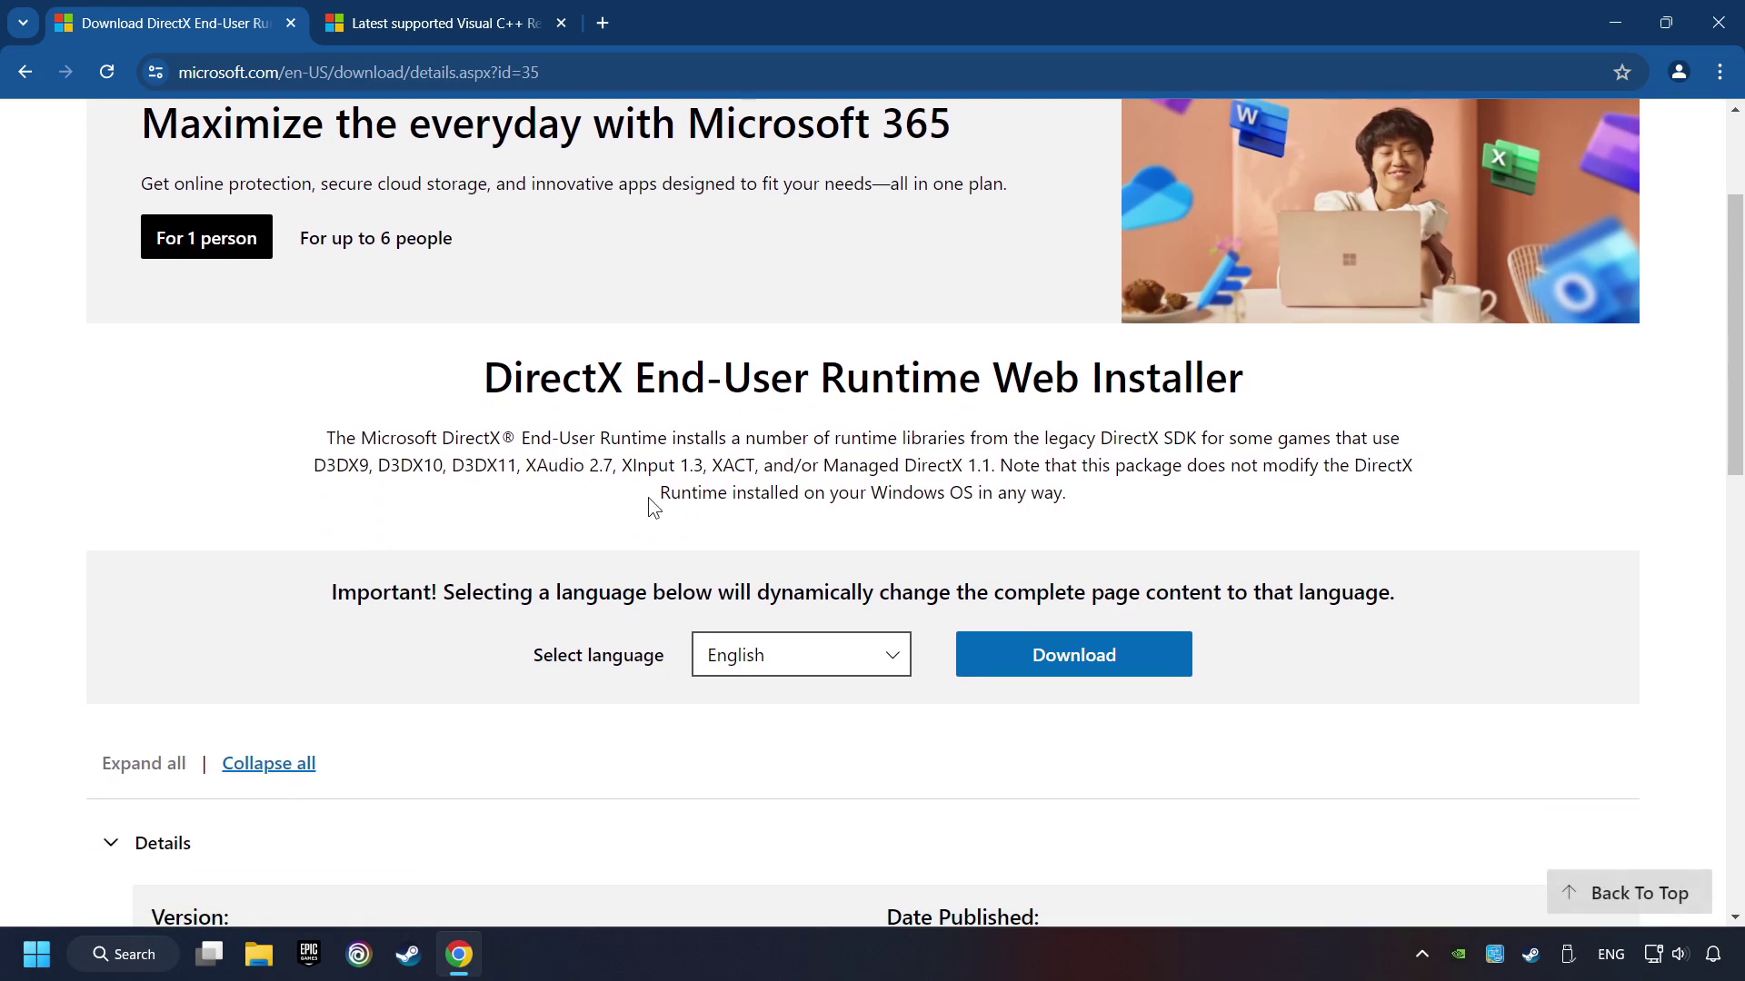
left_click(1083, 665)
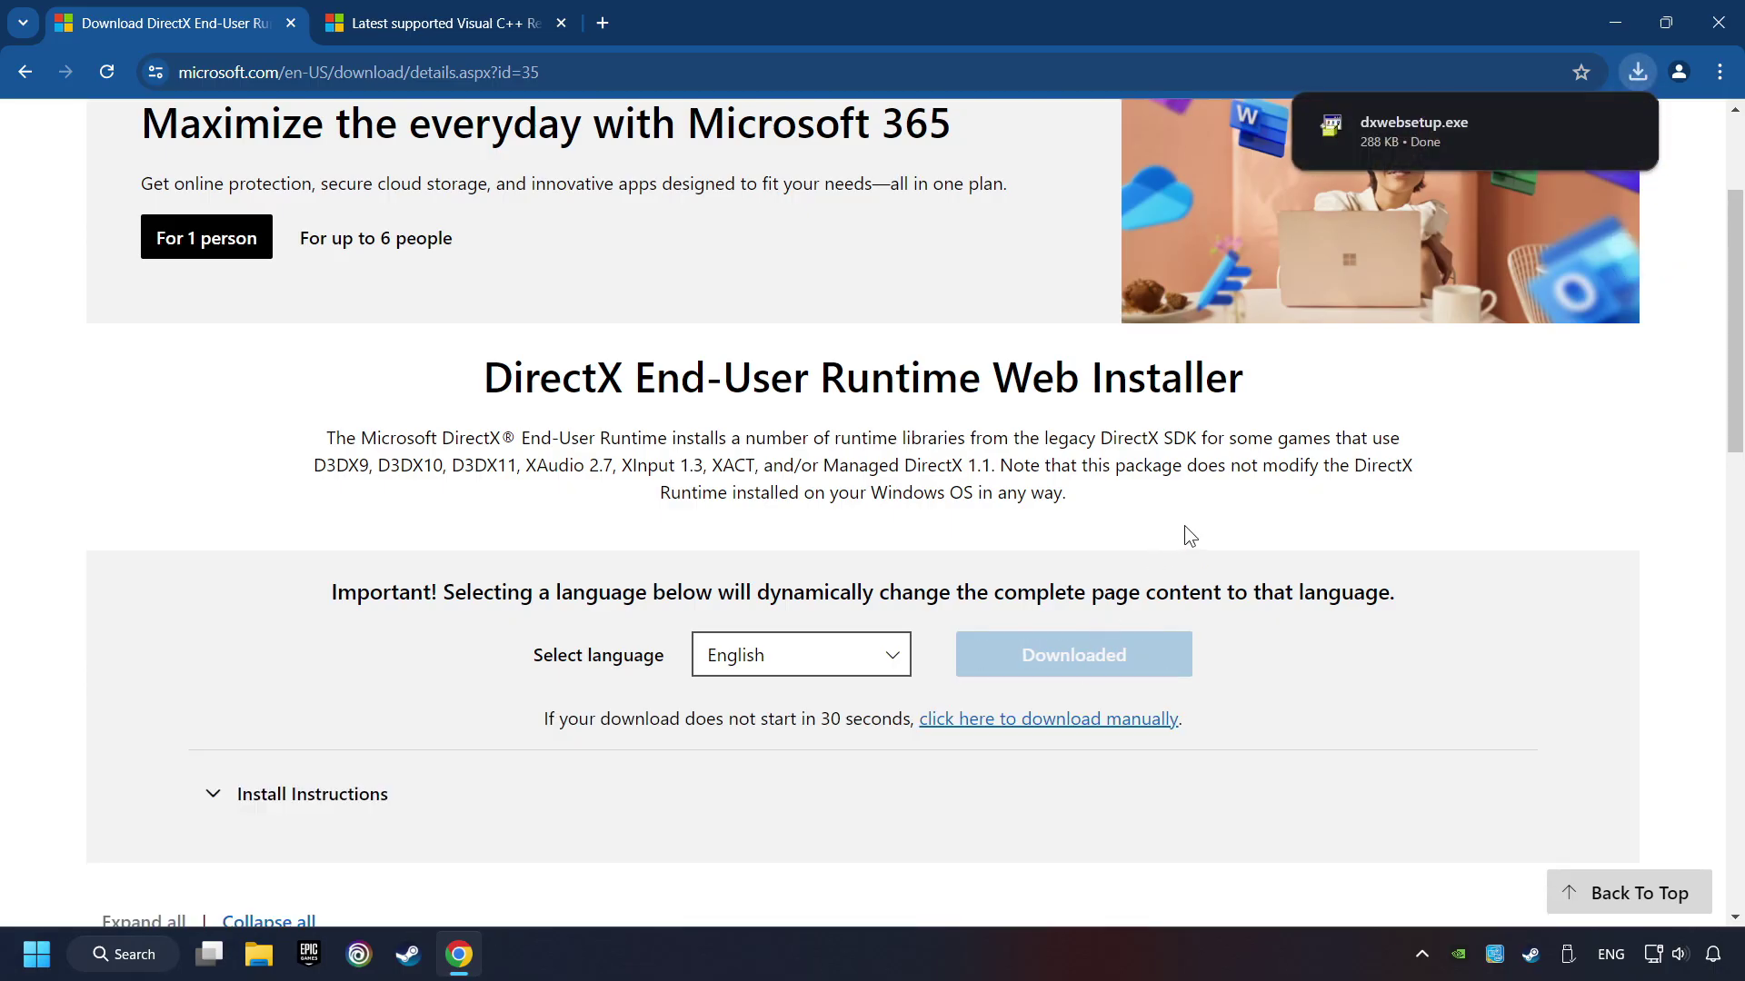
left_click(1489, 129)
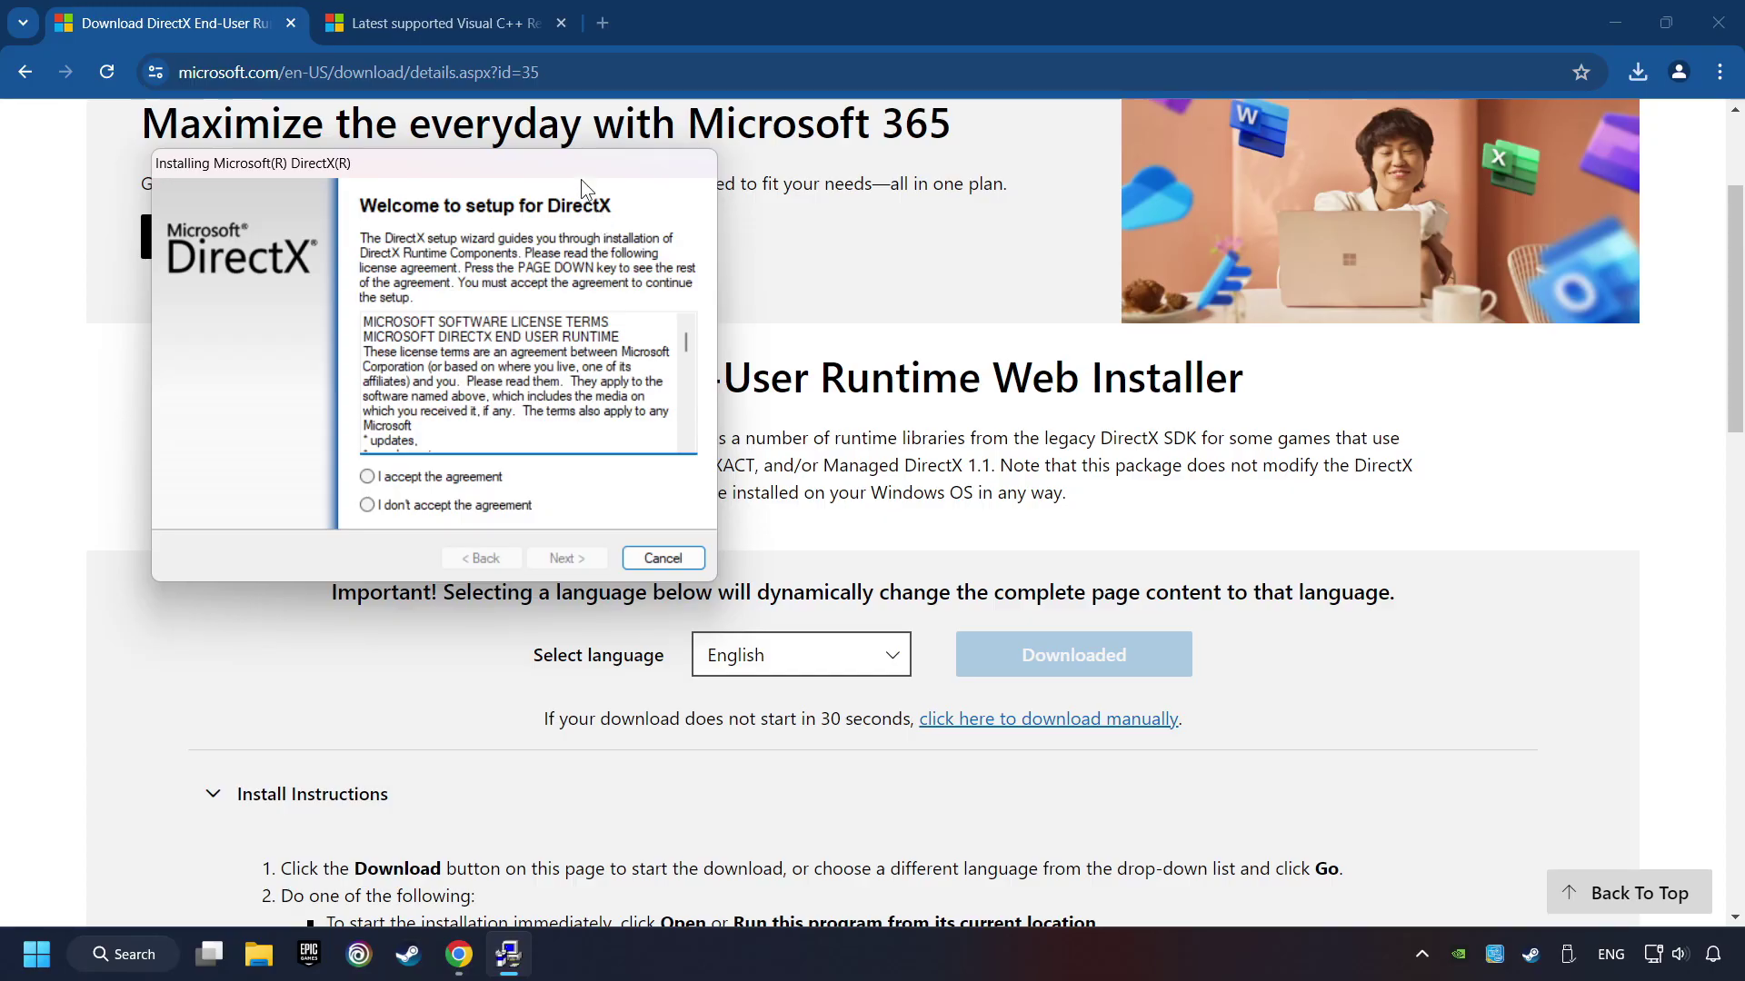
Accept the DirectX license, decline the Bing Bar, and finish setup
left_click_drag(579, 180, 1008, 292)
left_click(1117, 545)
left_click_drag(1114, 536, 833, 605)
left_click(903, 607)
left_click(999, 689)
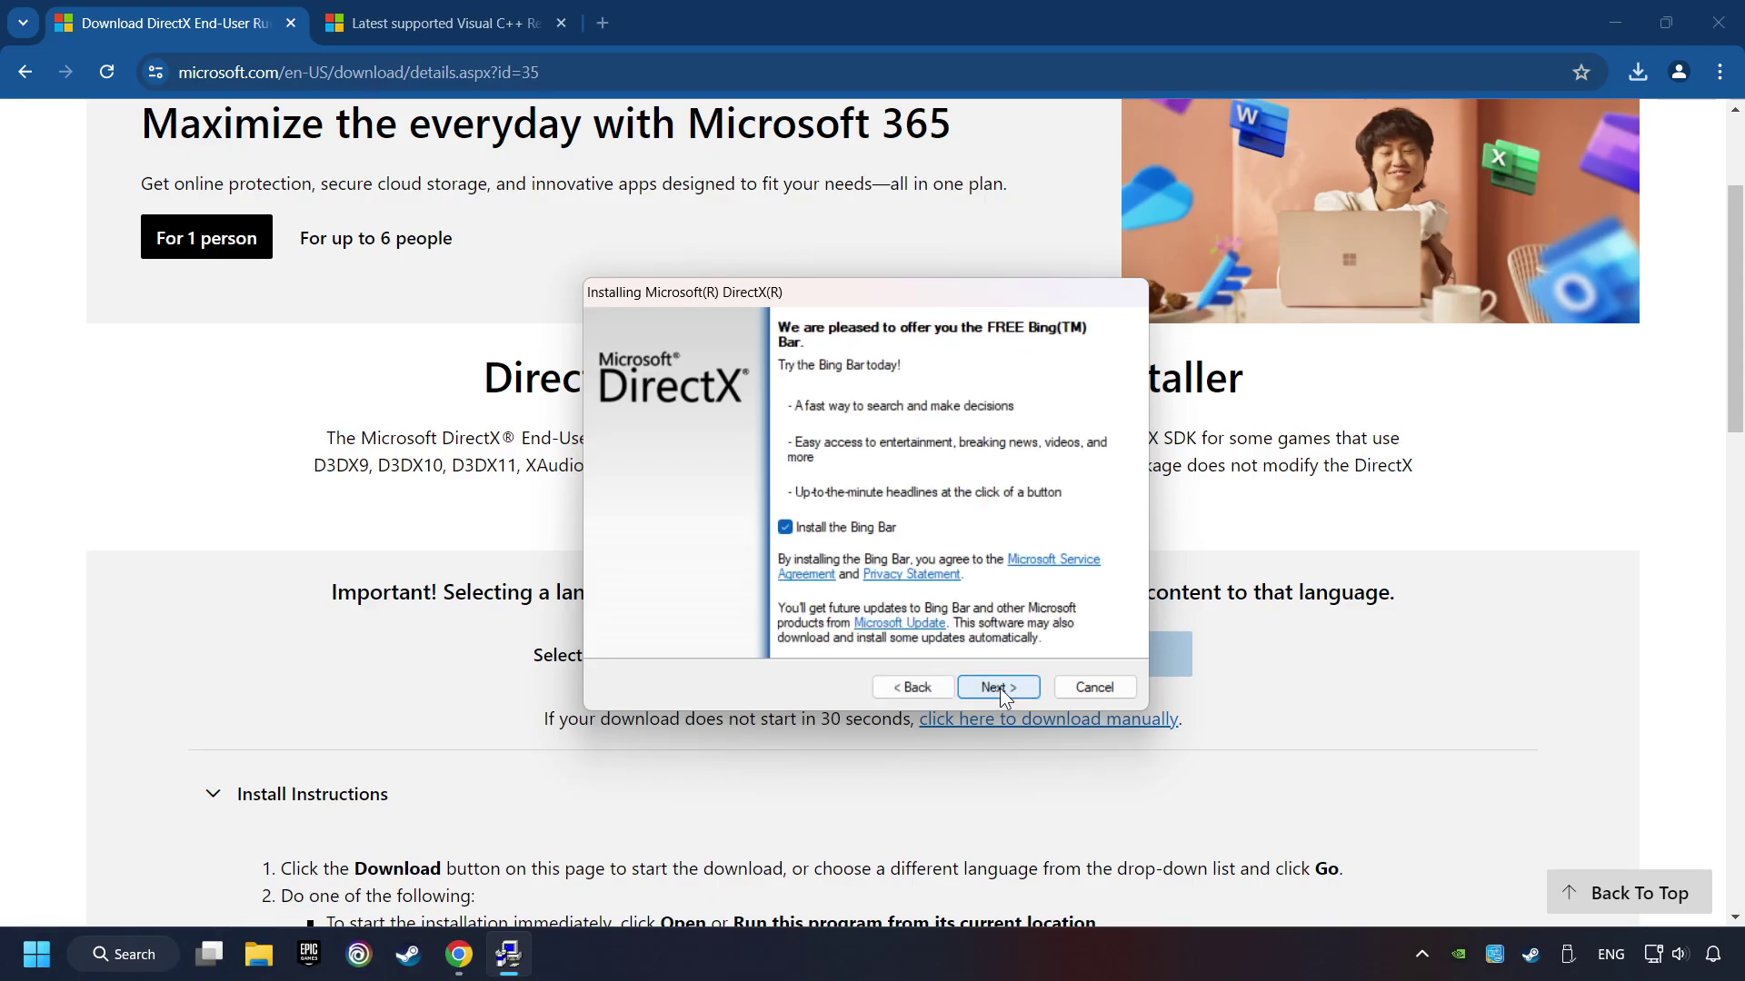
left_click(785, 528)
left_click(1004, 689)
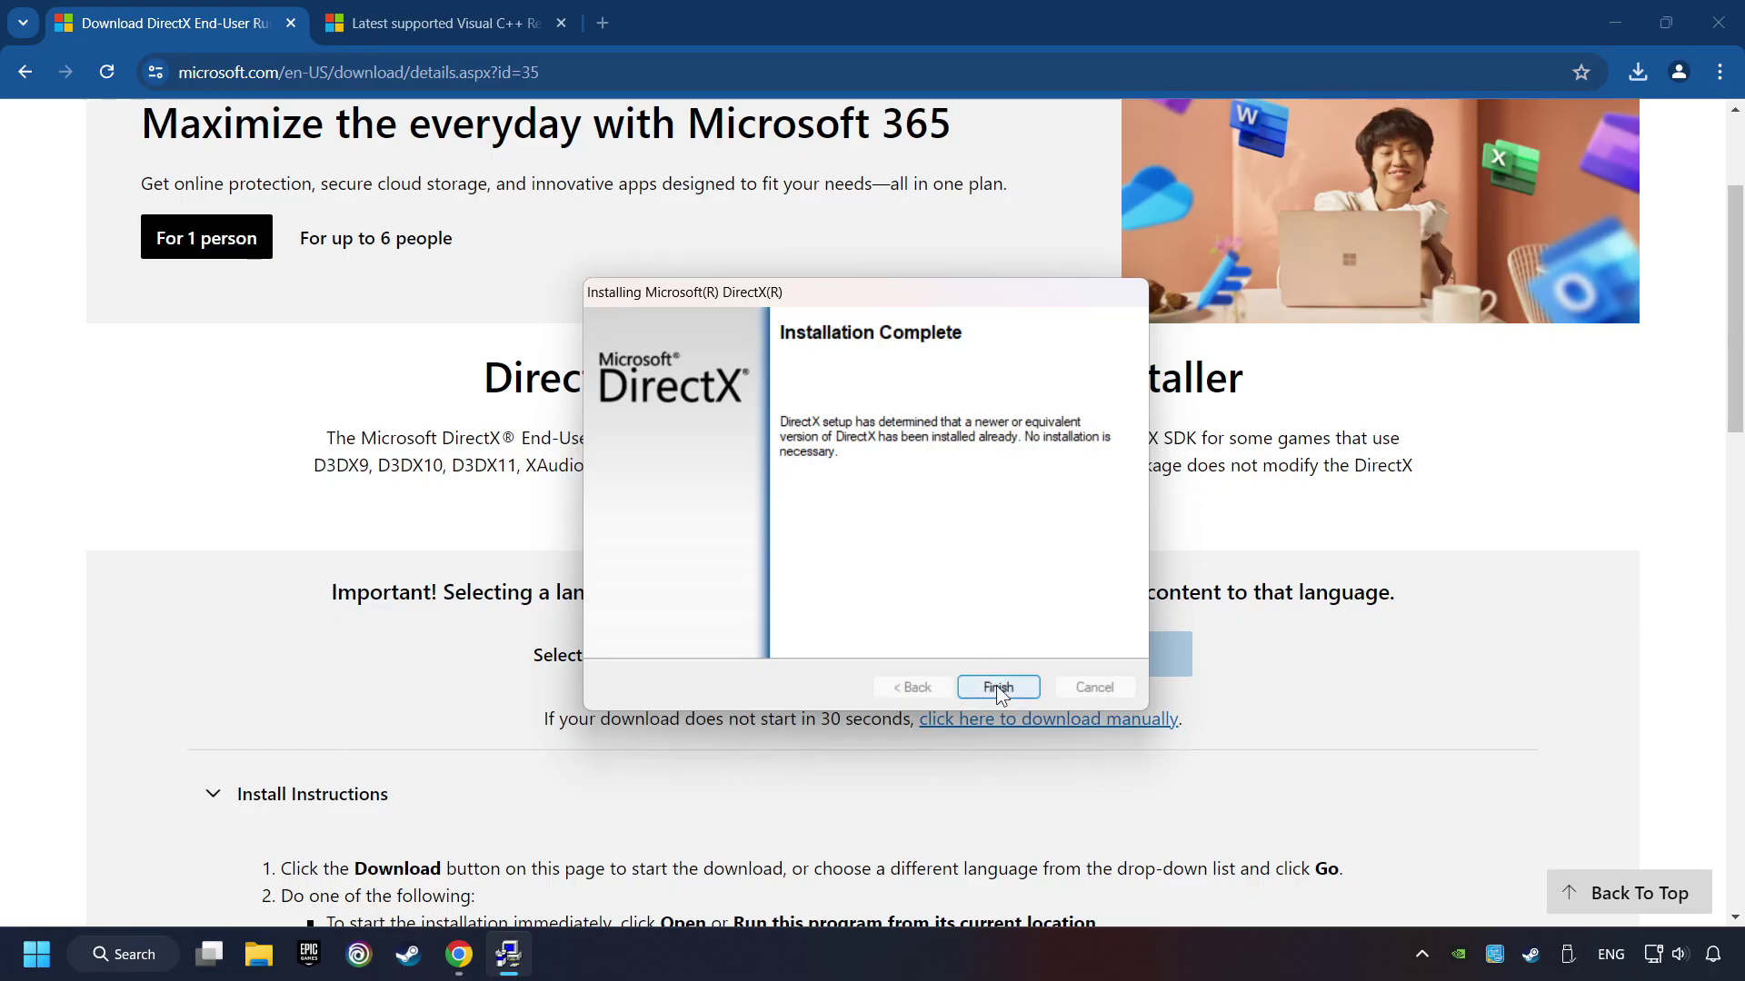
left_click(997, 687)
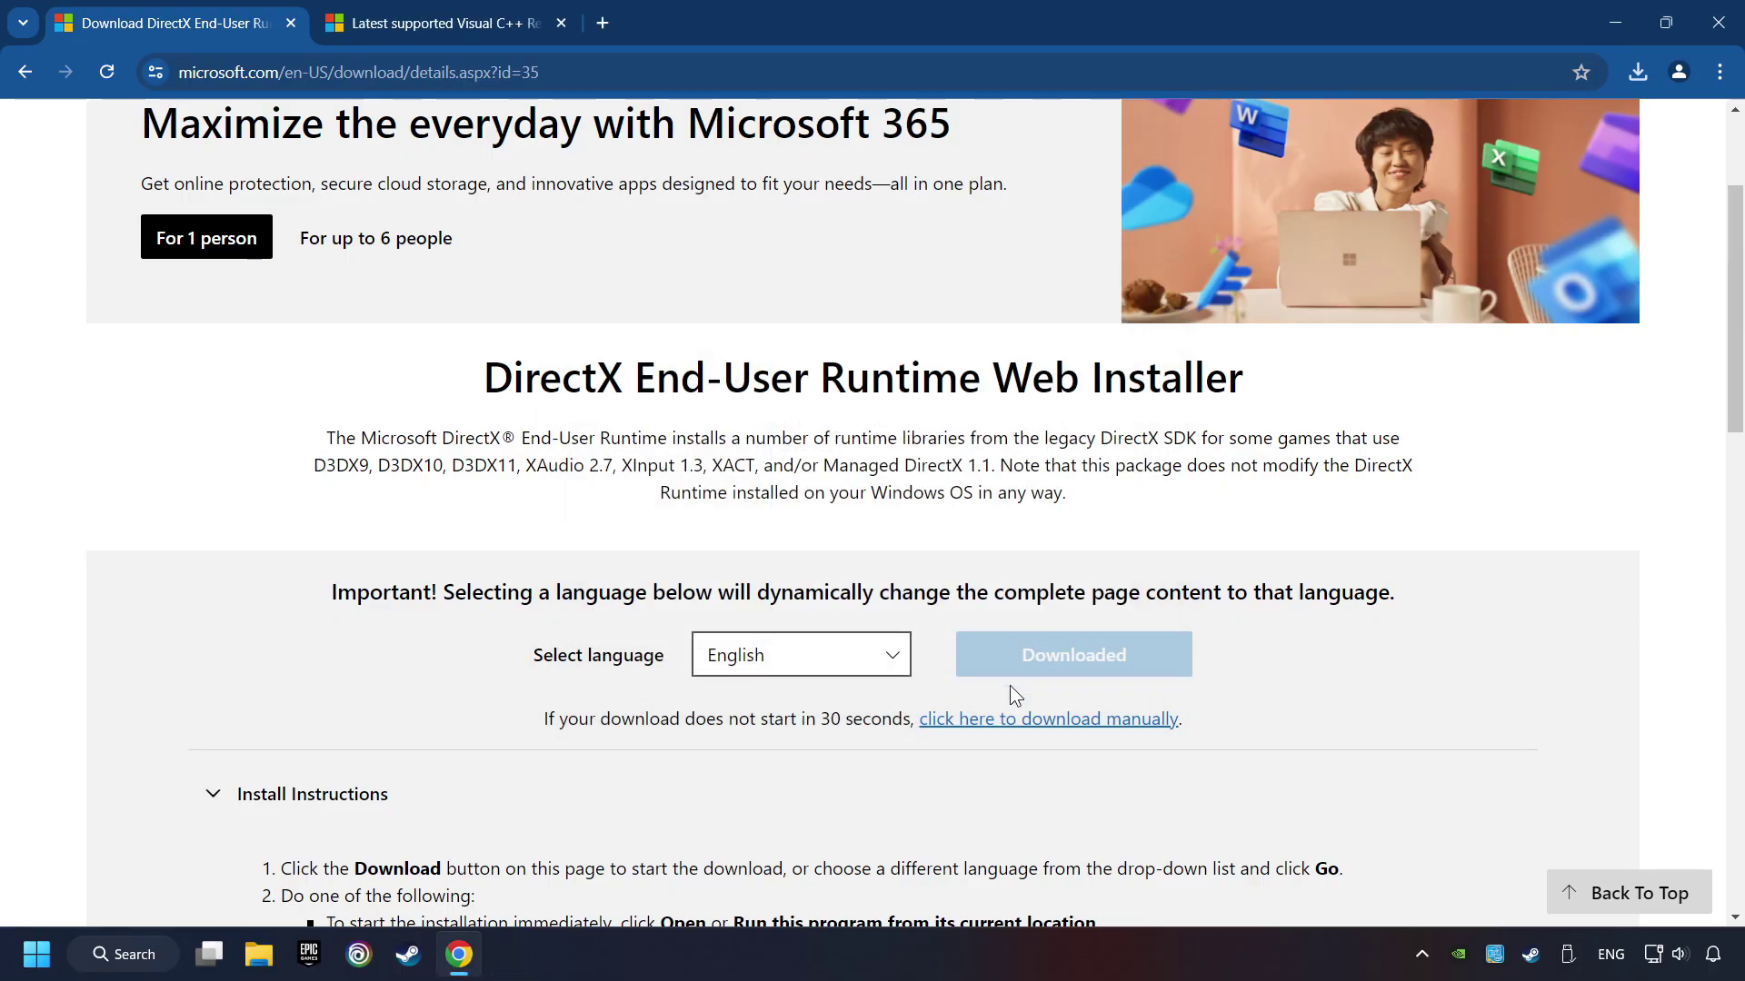
Download the ARM64 and x86 Visual C++ Redistributables from the Microsoft Learn table
left_click(452, 21)
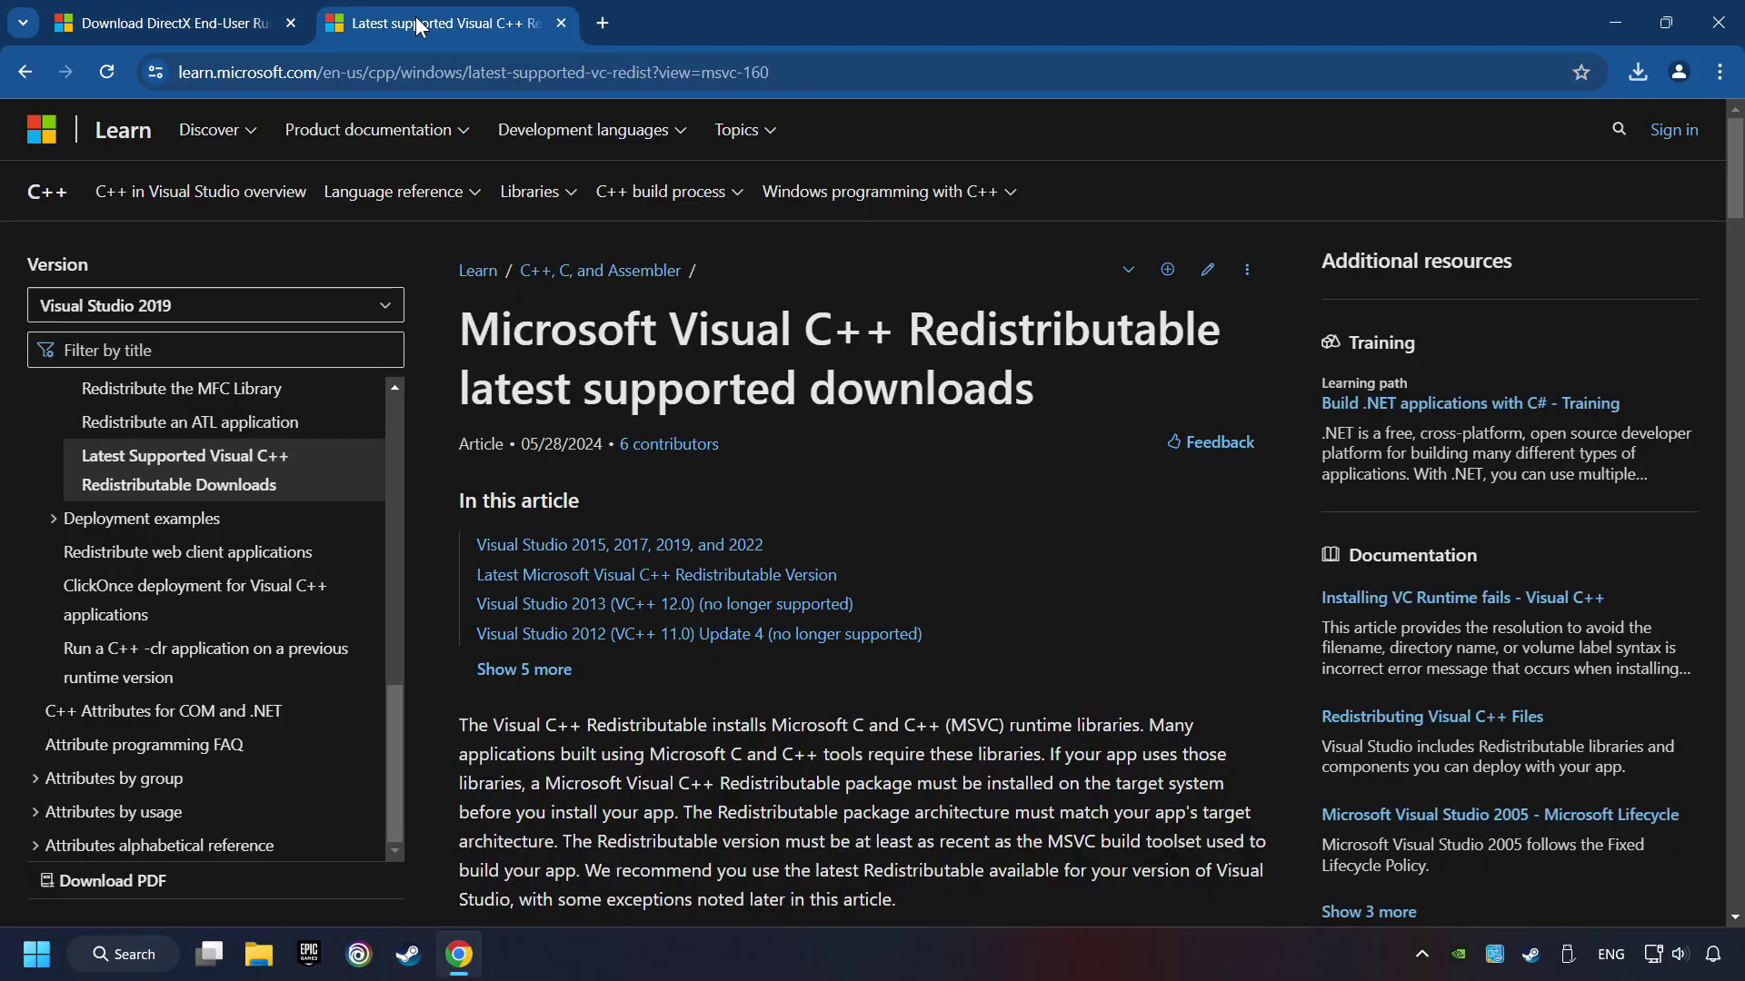
scroll(1712, 183, "down", 12)
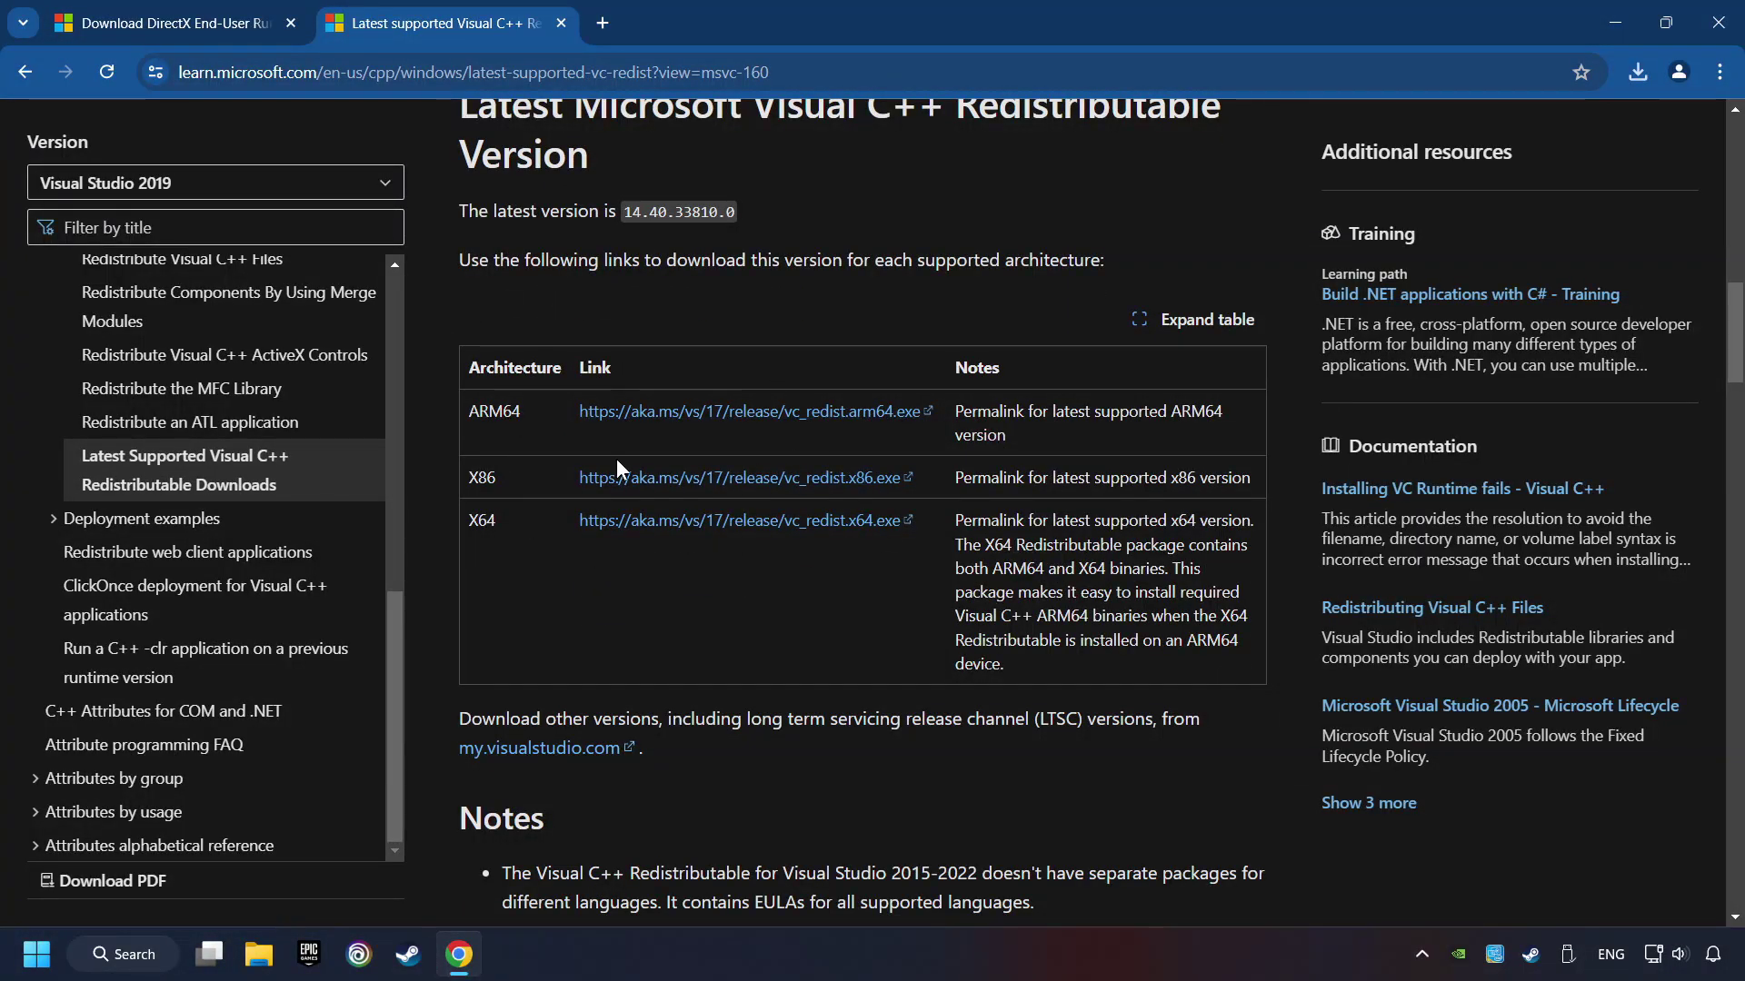
left_click(694, 414)
left_click(701, 486)
Run the ARM64 redistributable installer, agreeing to the license terms and starting the install
left_click(1639, 80)
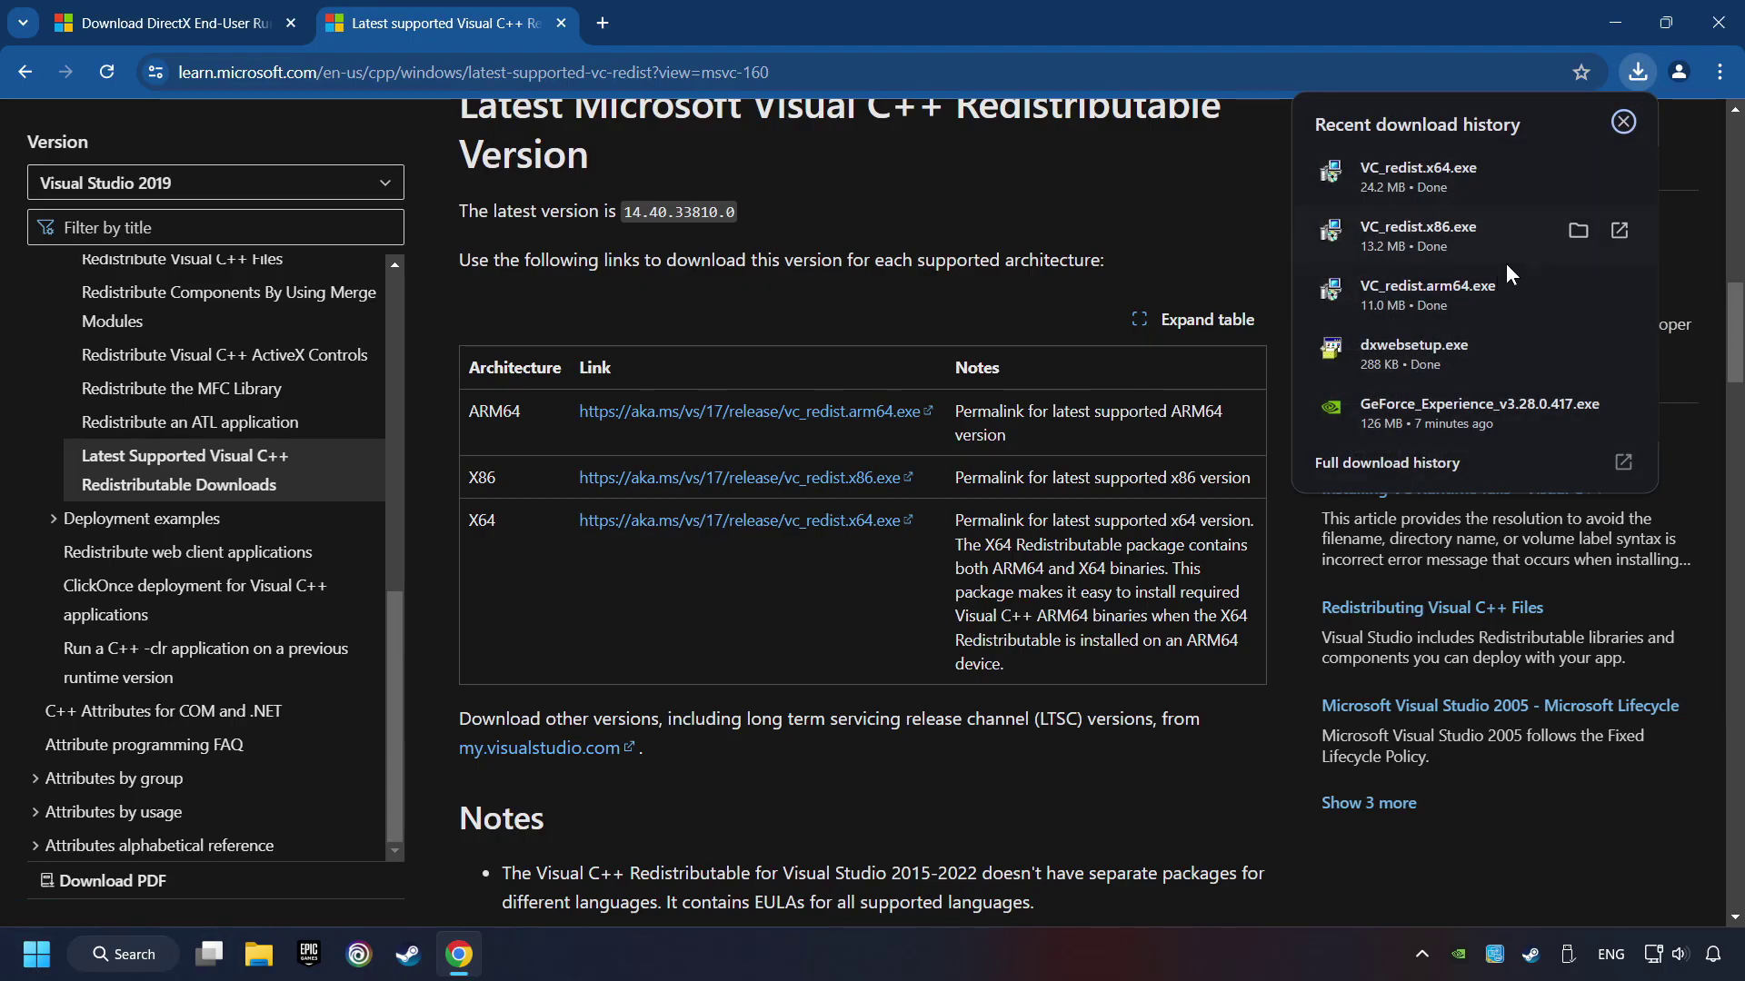
left_click(1457, 285)
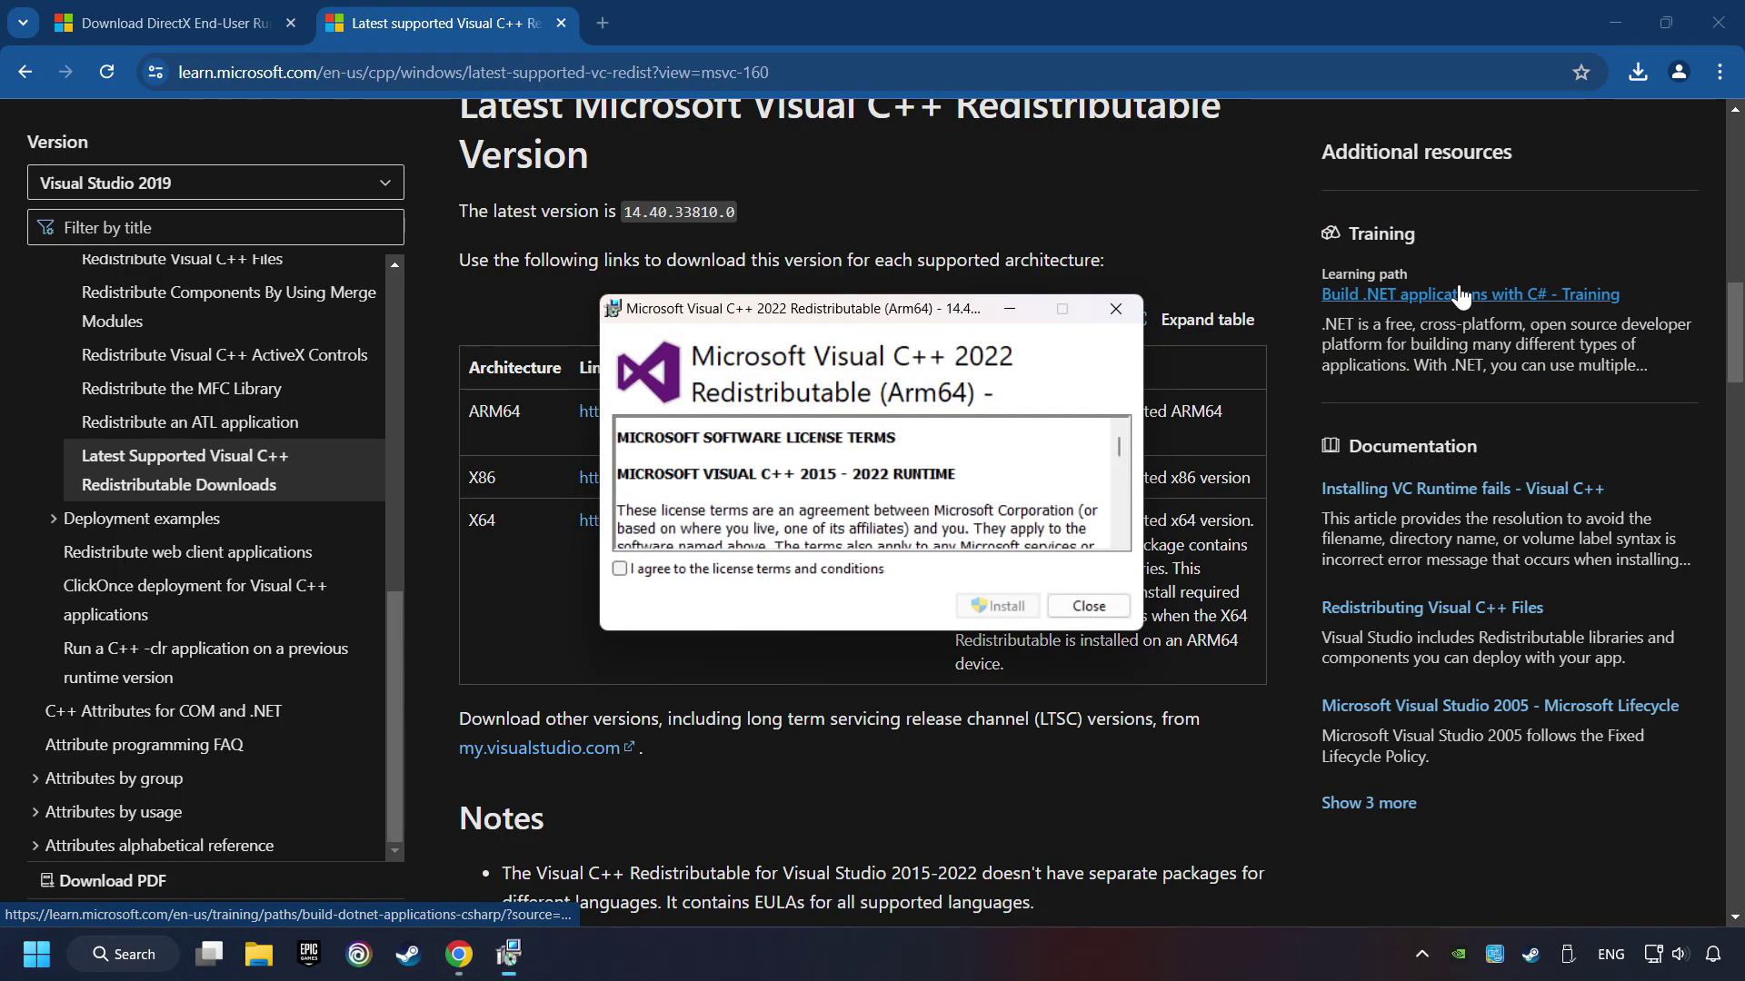
left_click_drag(1122, 454, 1102, 556)
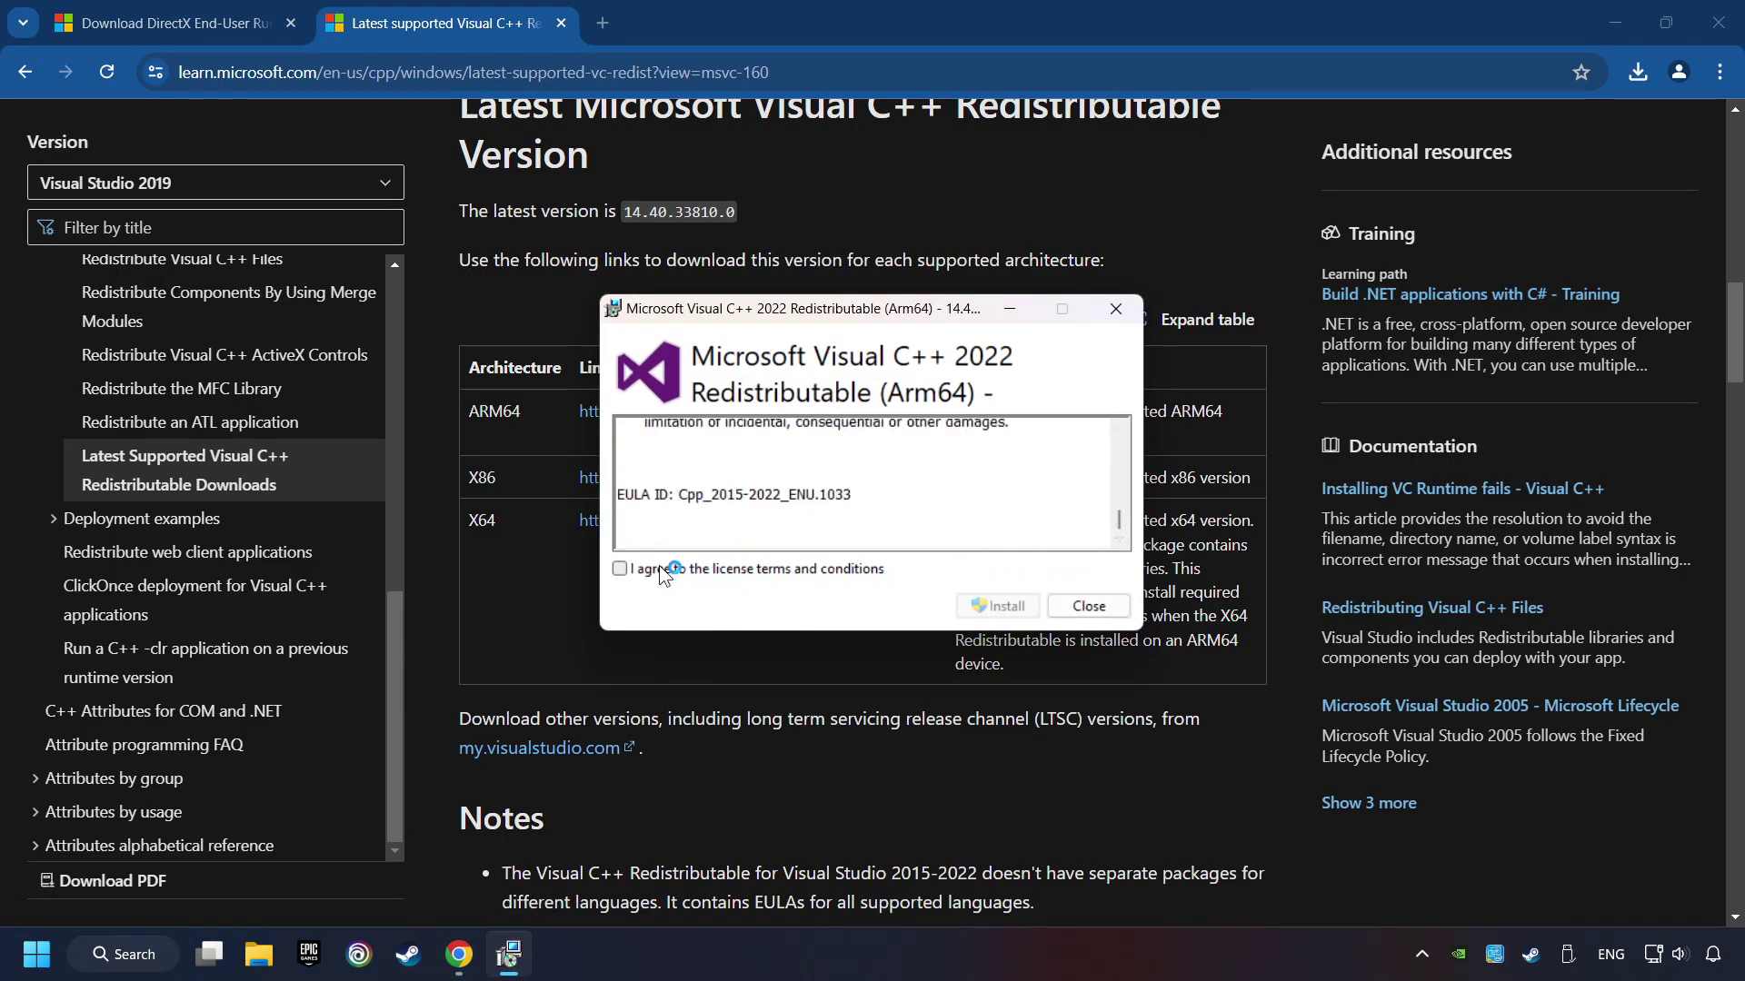
left_click(620, 569)
left_click(999, 606)
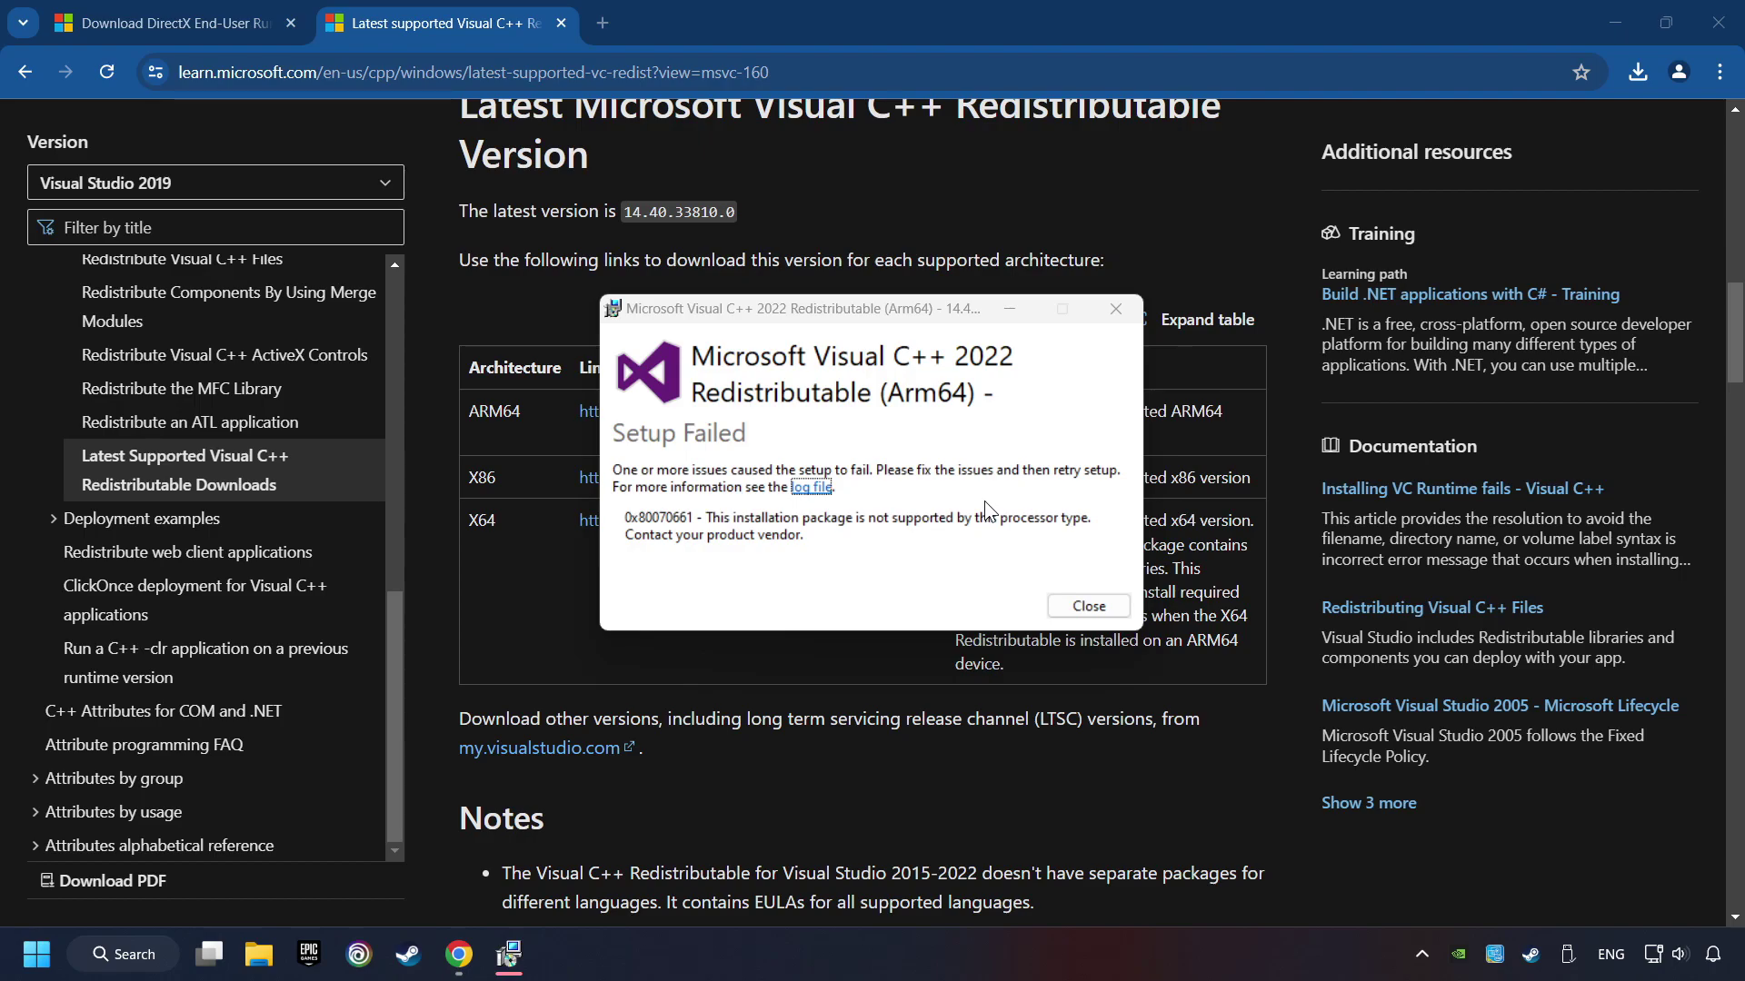
Dismiss the ARM64 failure and install VC_redist.x86.exe from Chrome downloads
left_click(1088, 604)
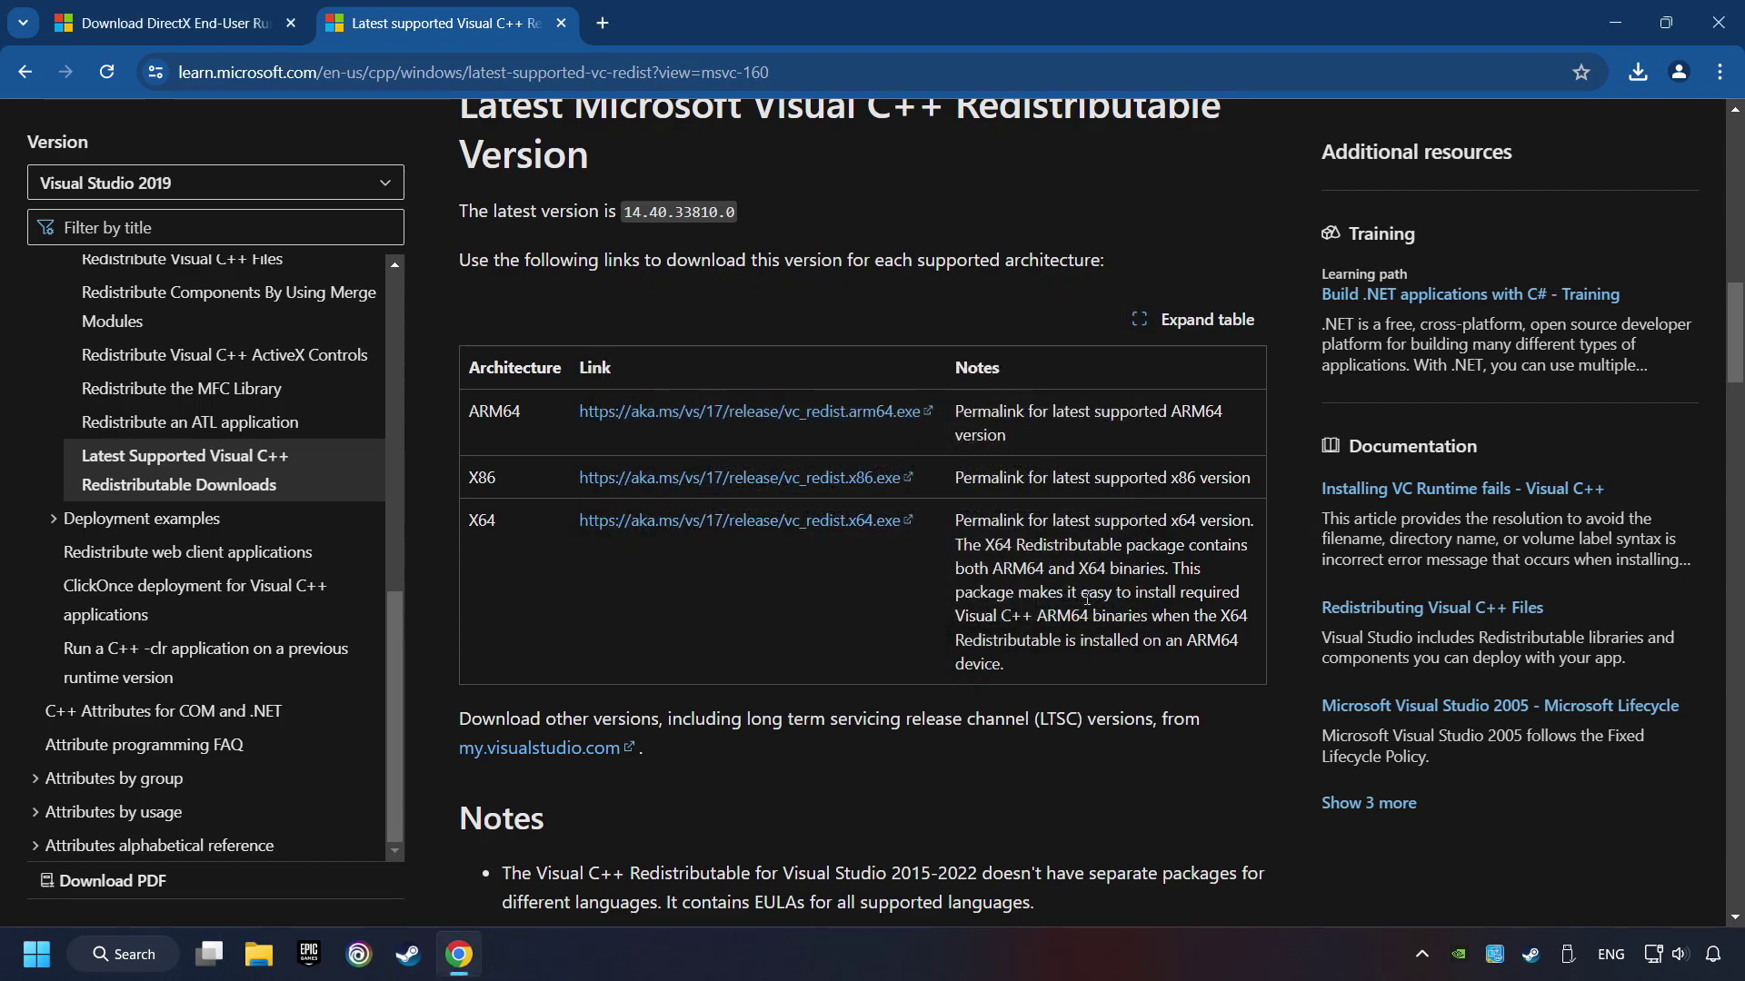
left_click(1638, 71)
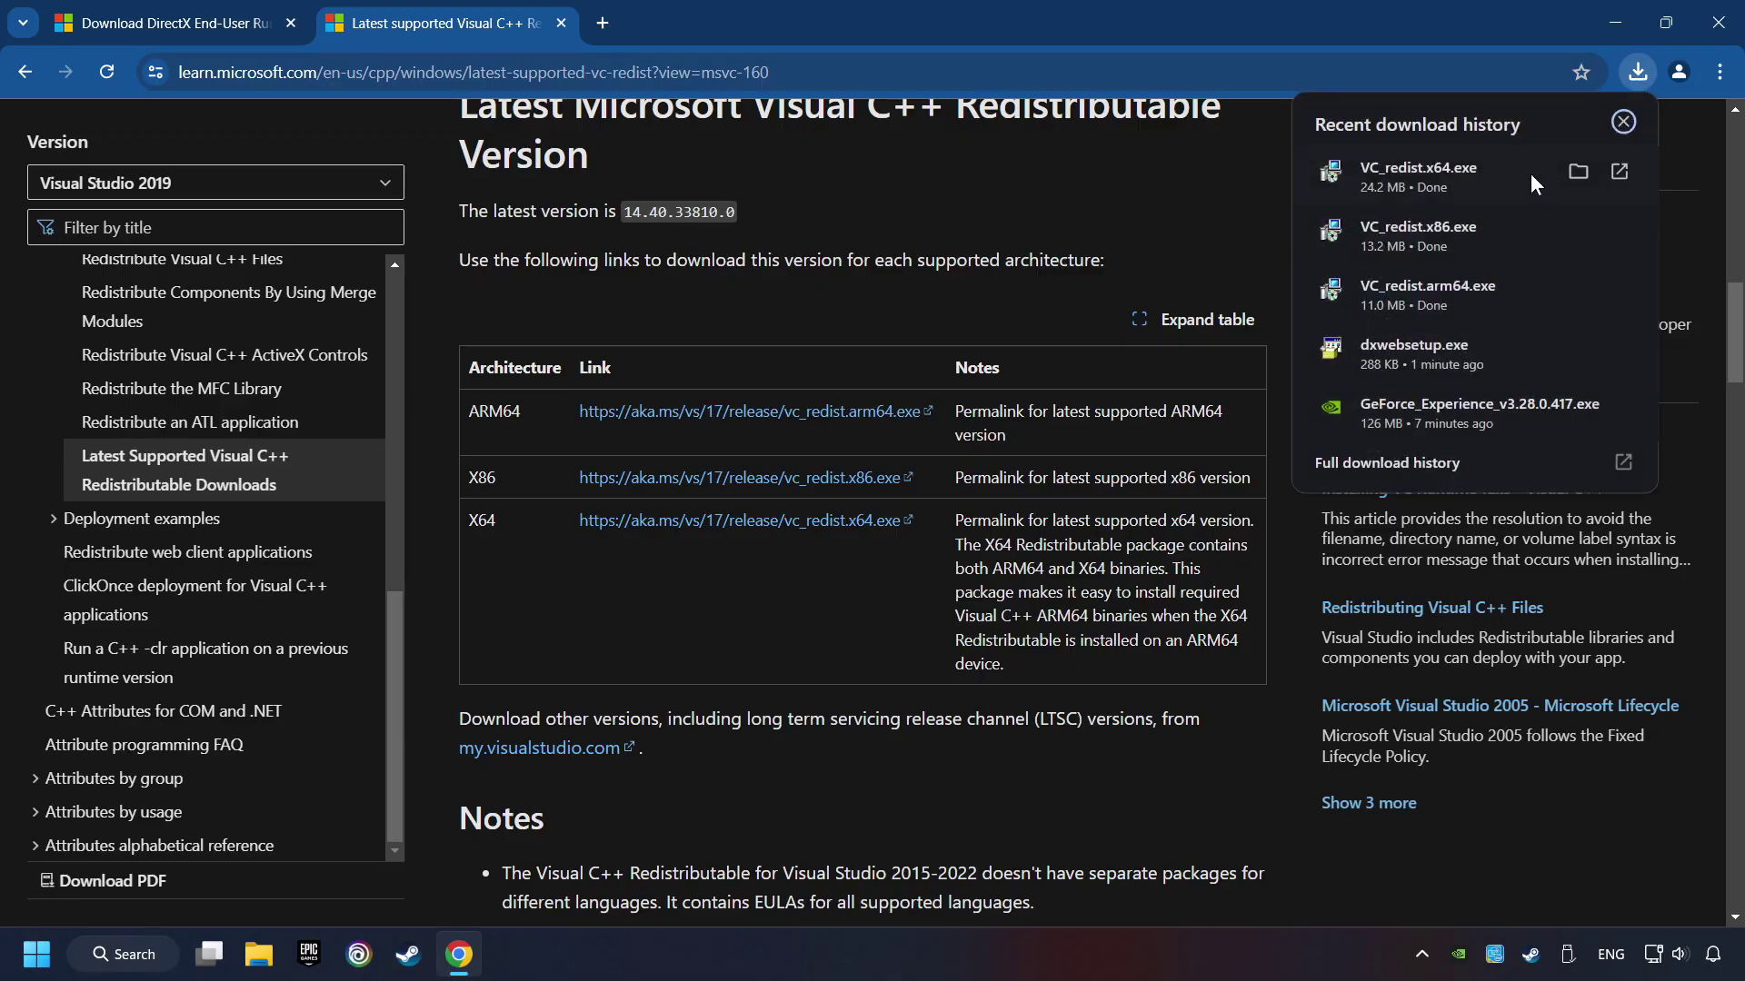
left_click(1458, 225)
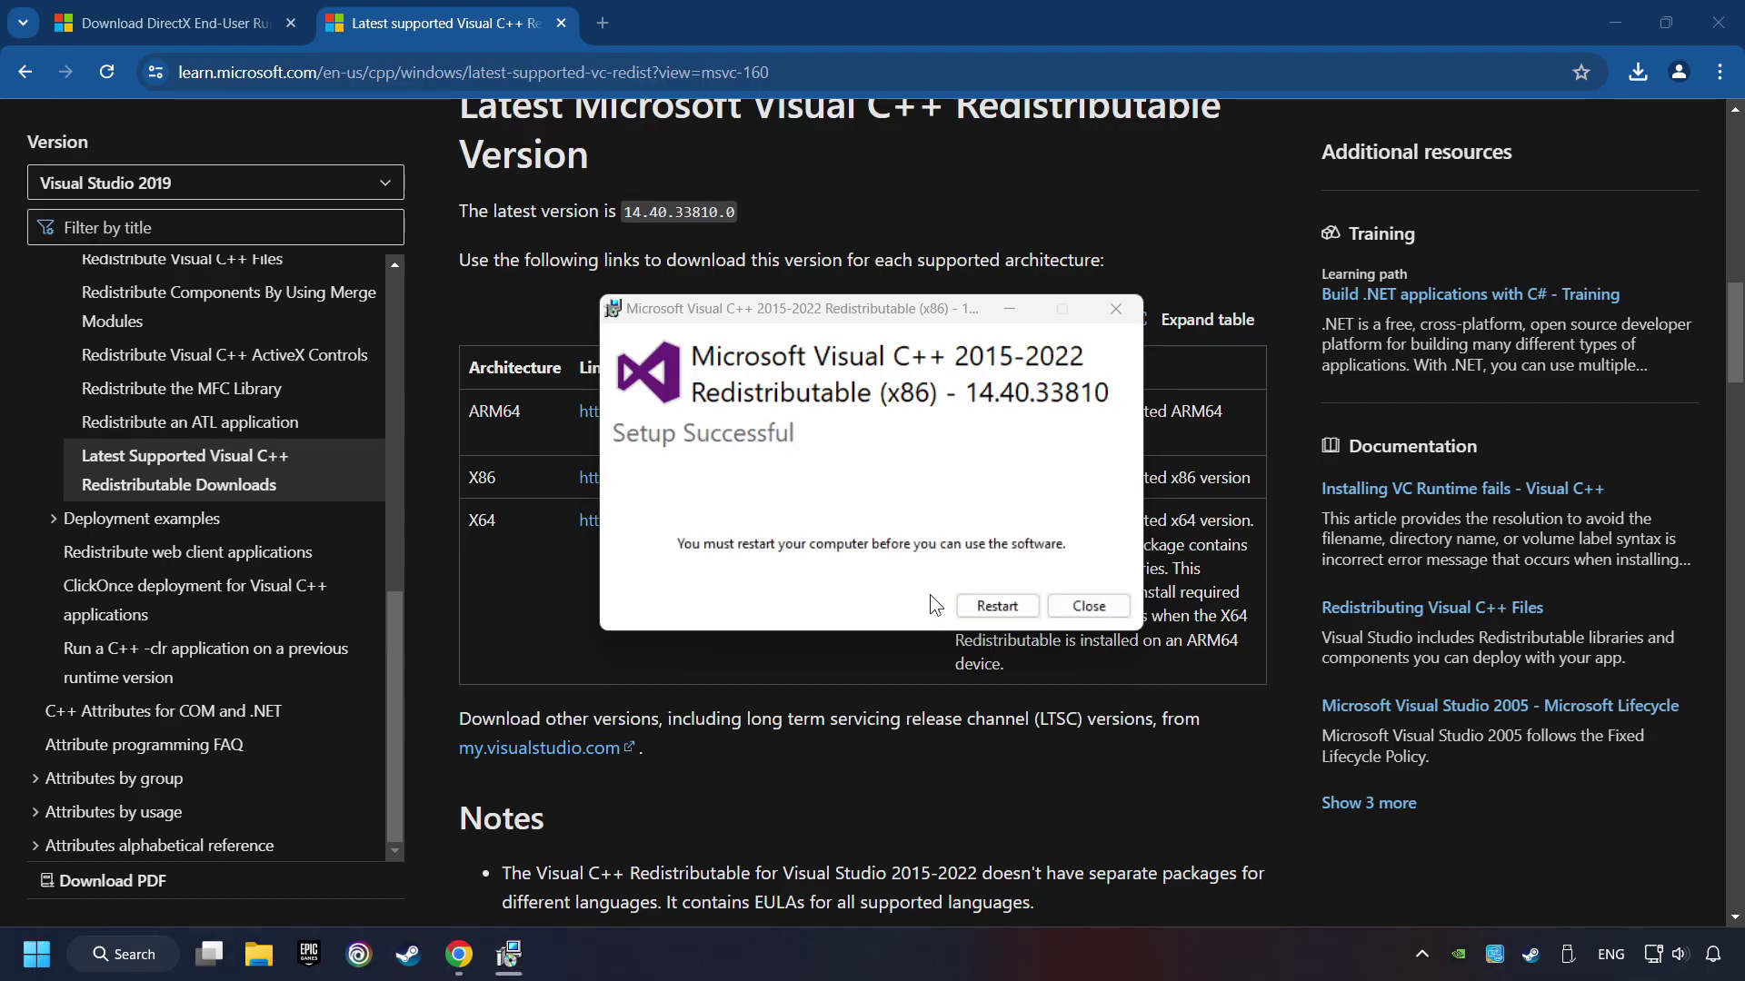
Install VC_redist.x64.exe 14.40.33810 after closing the x86 success message
left_click(1089, 606)
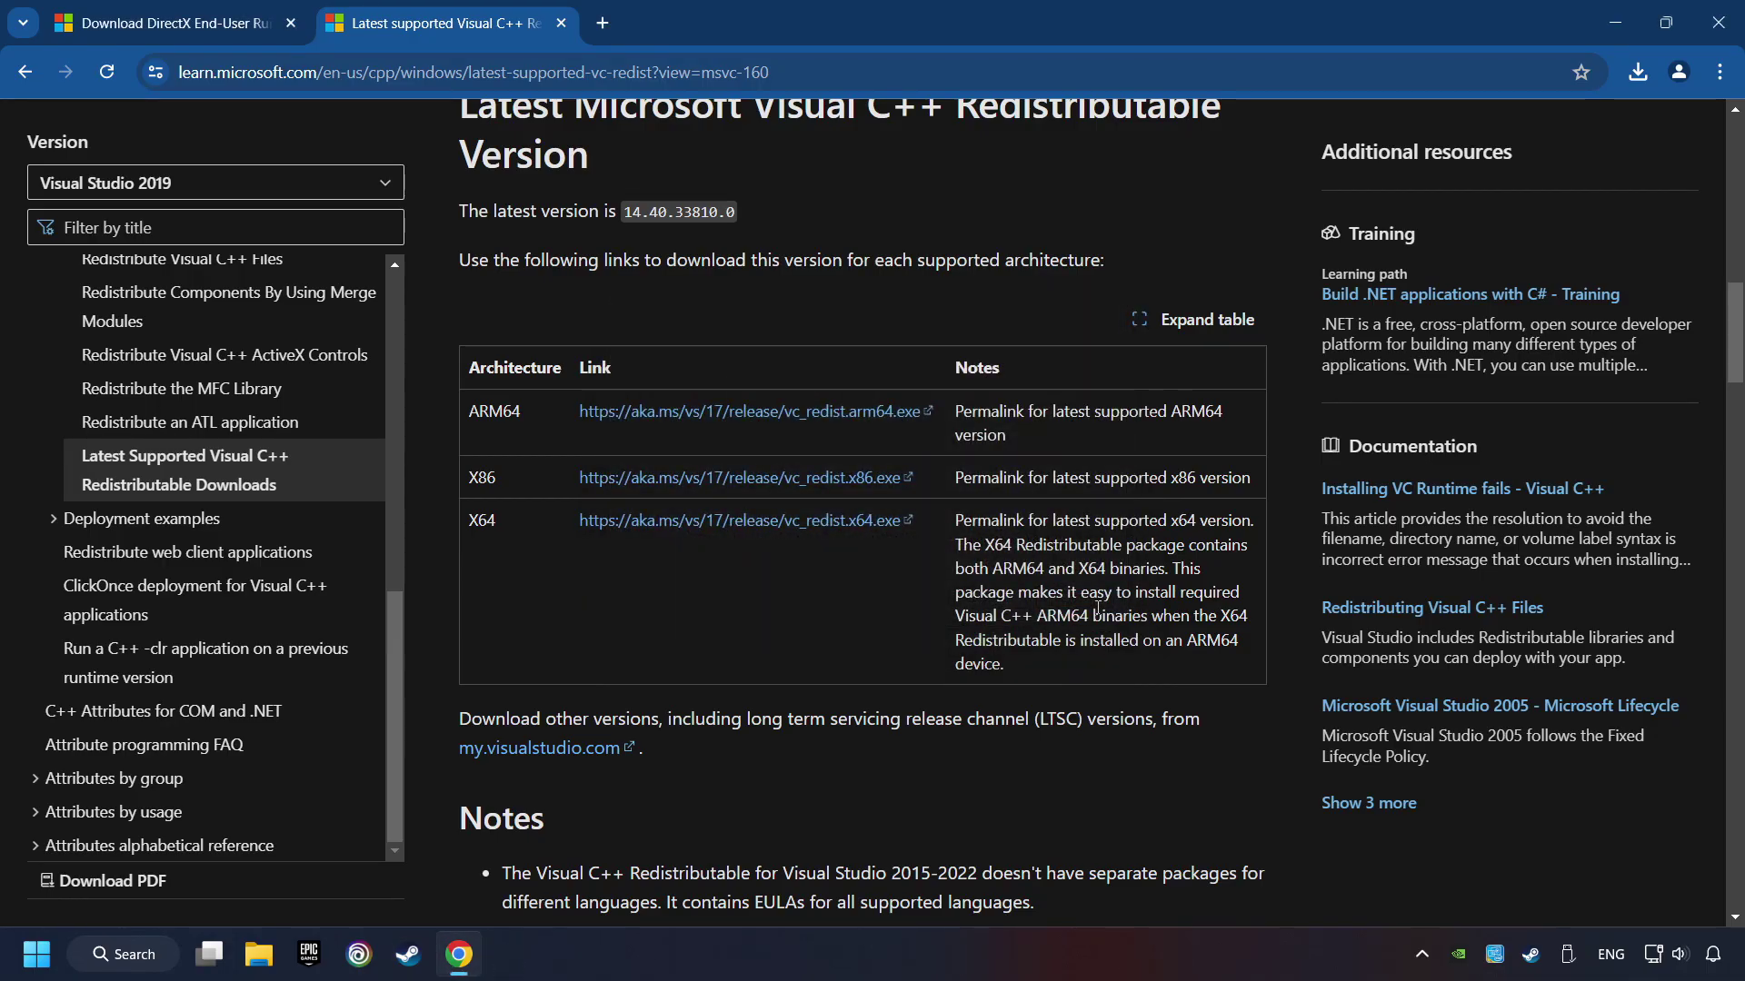
left_click(1635, 73)
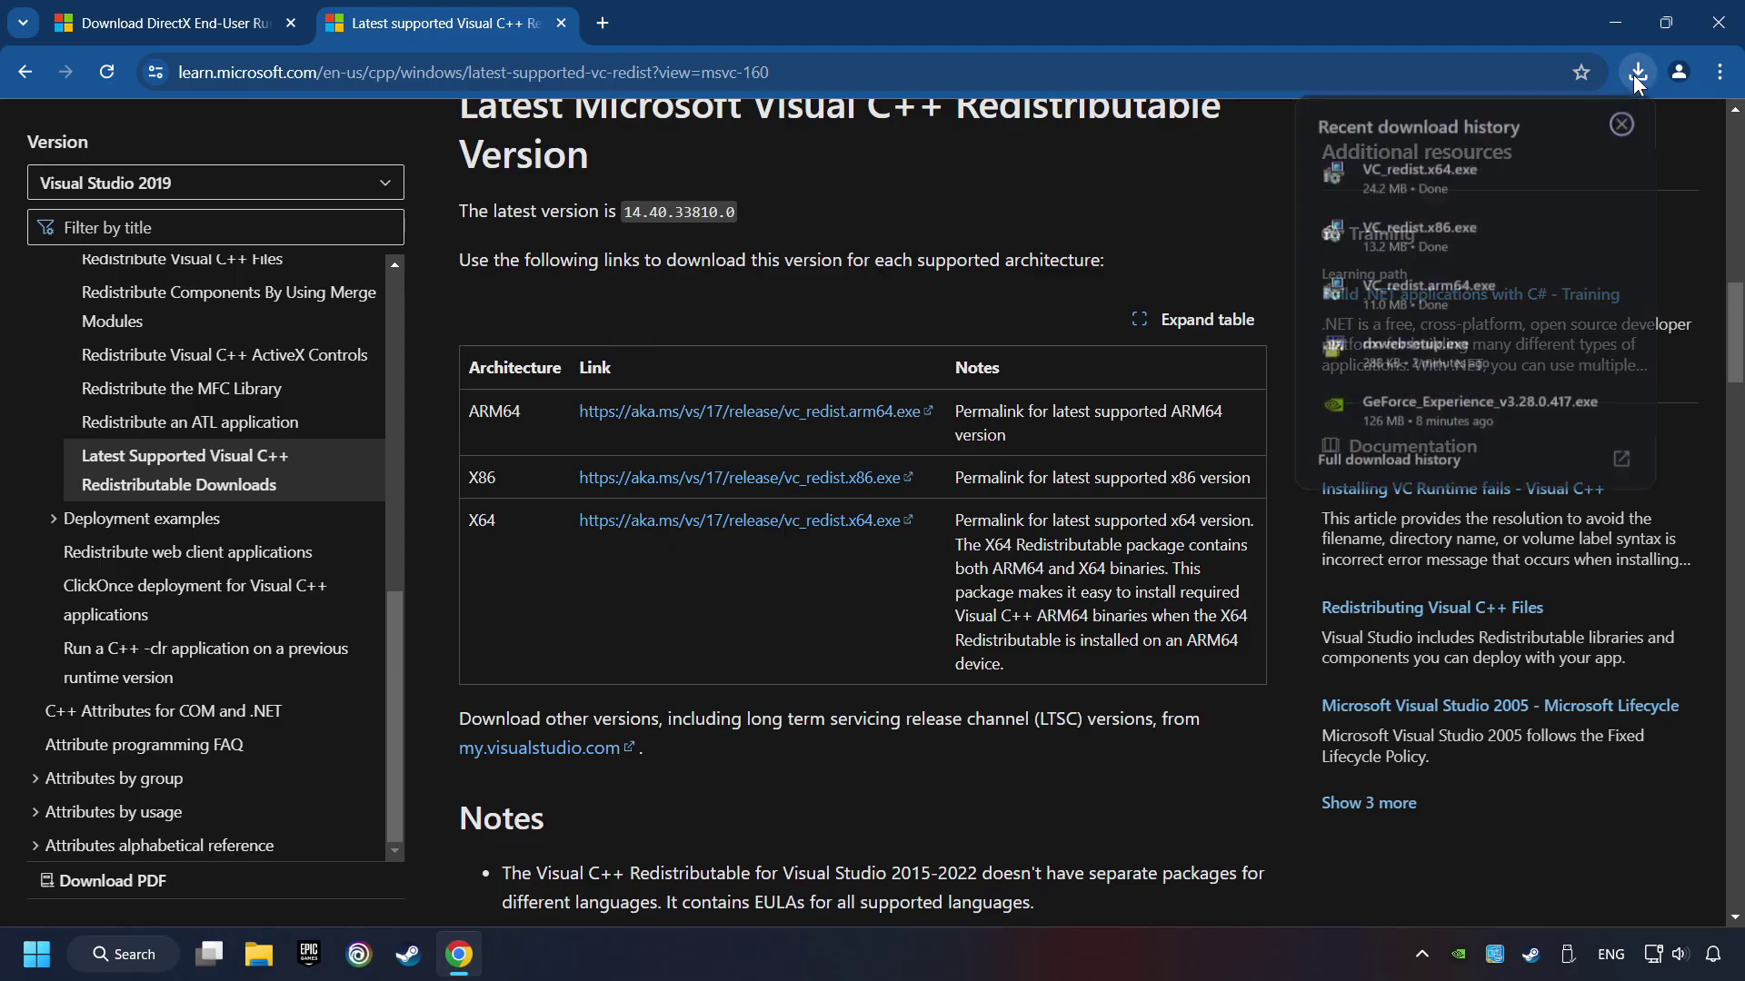
left_click(1490, 166)
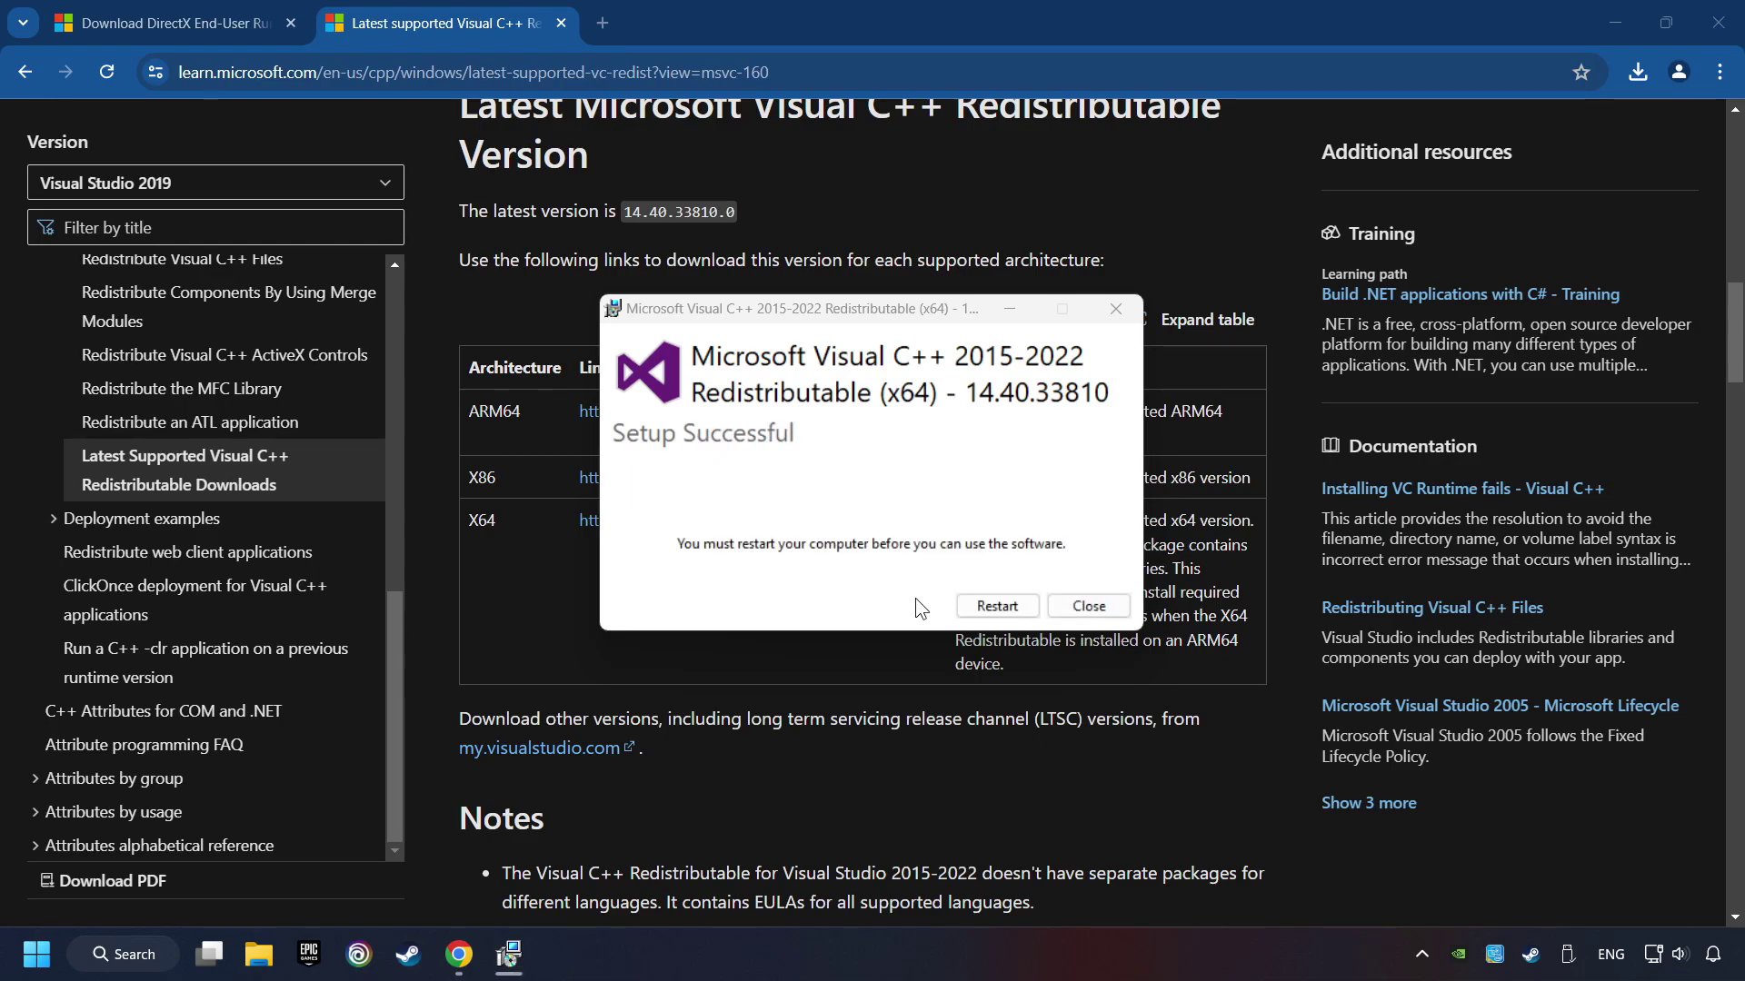
Restart, then confirm through Windows Update that the PC is up to date
left_click(999, 606)
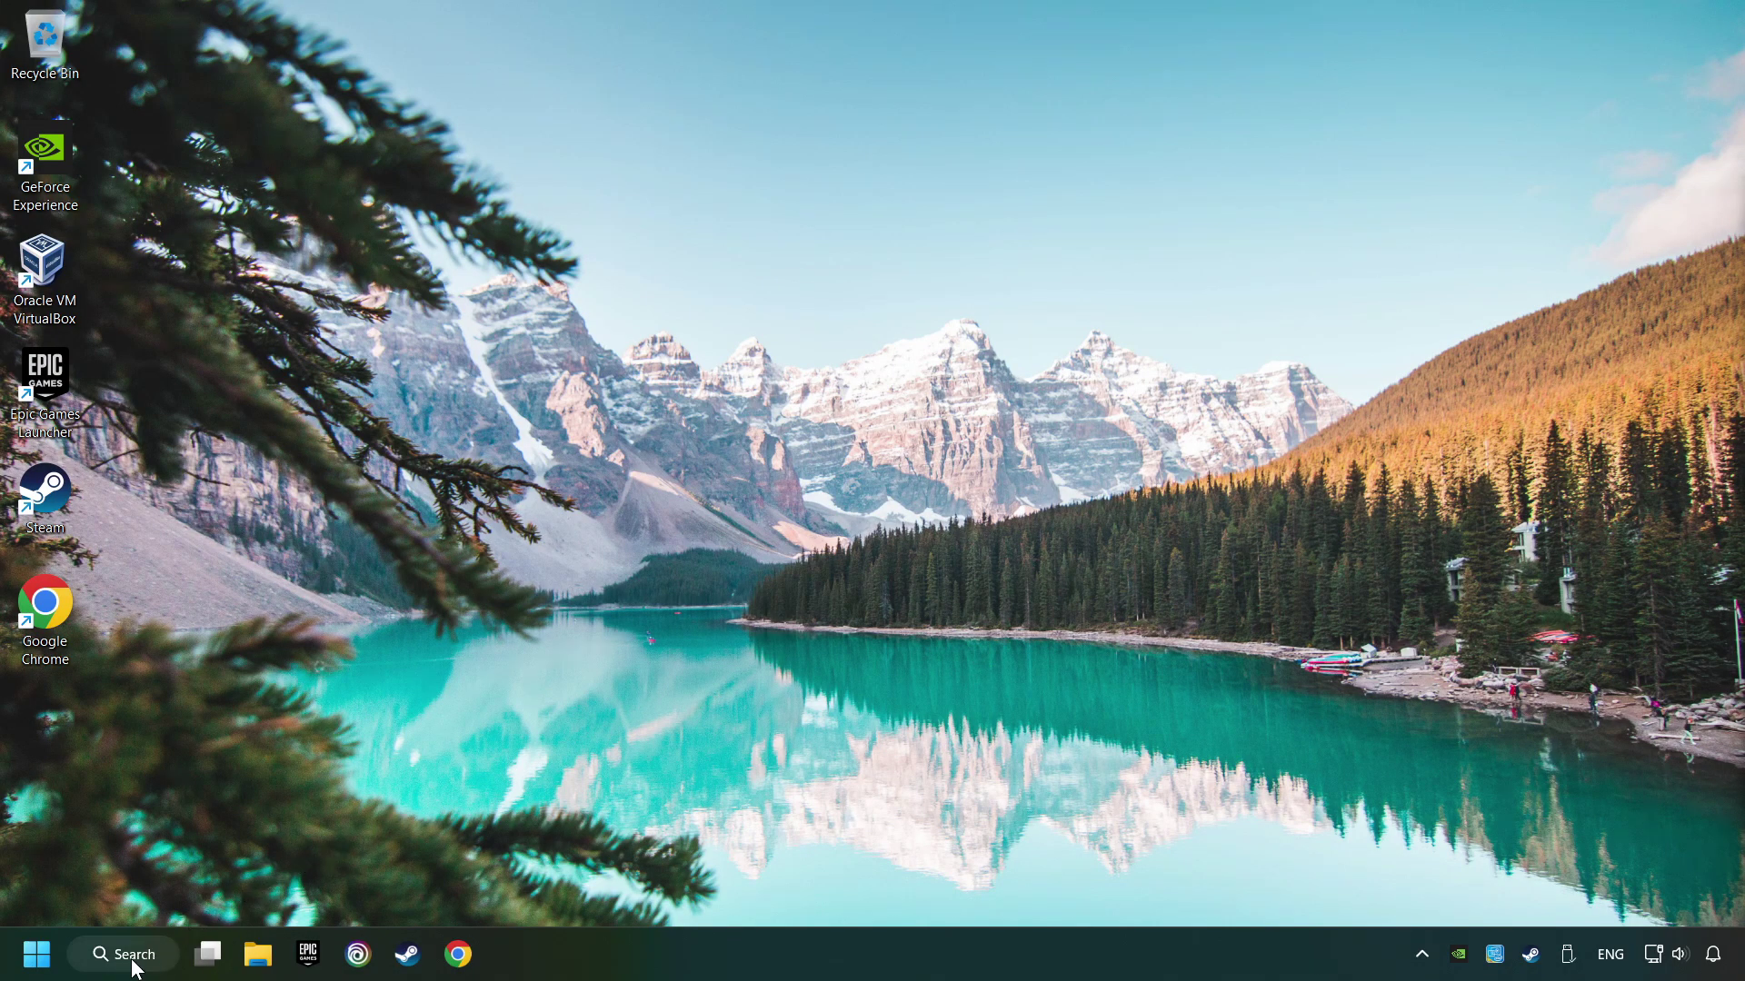
left_click(130, 958)
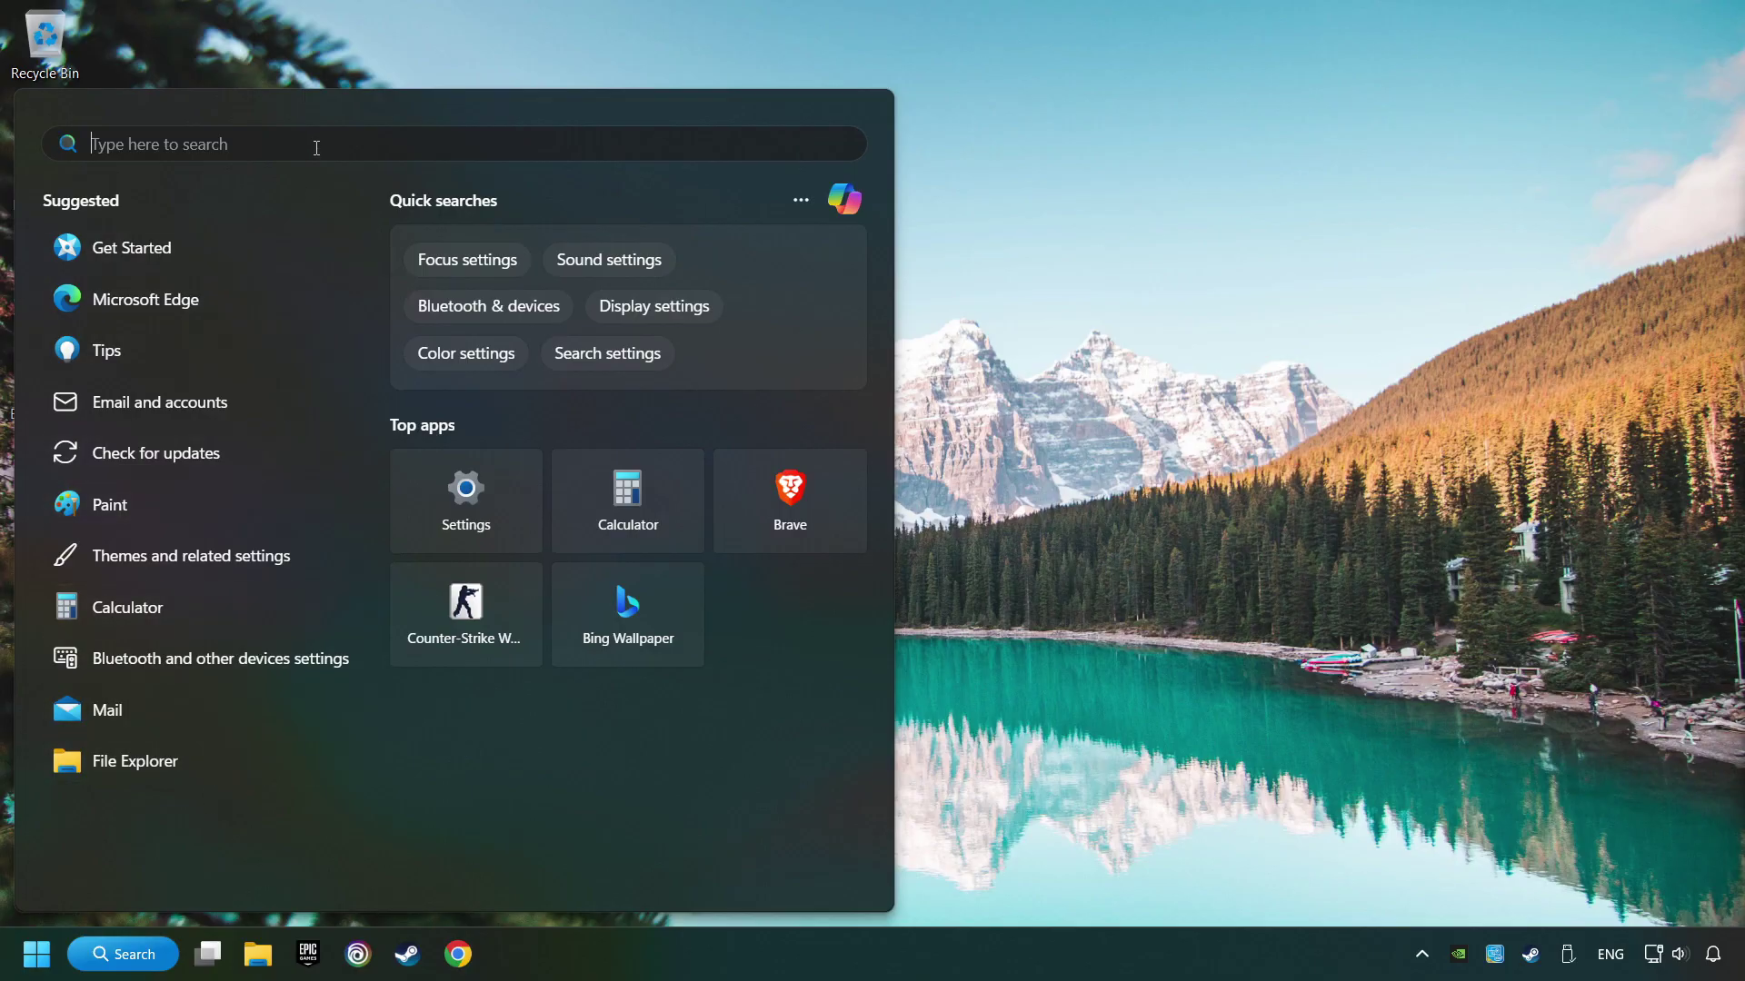
type("updates")
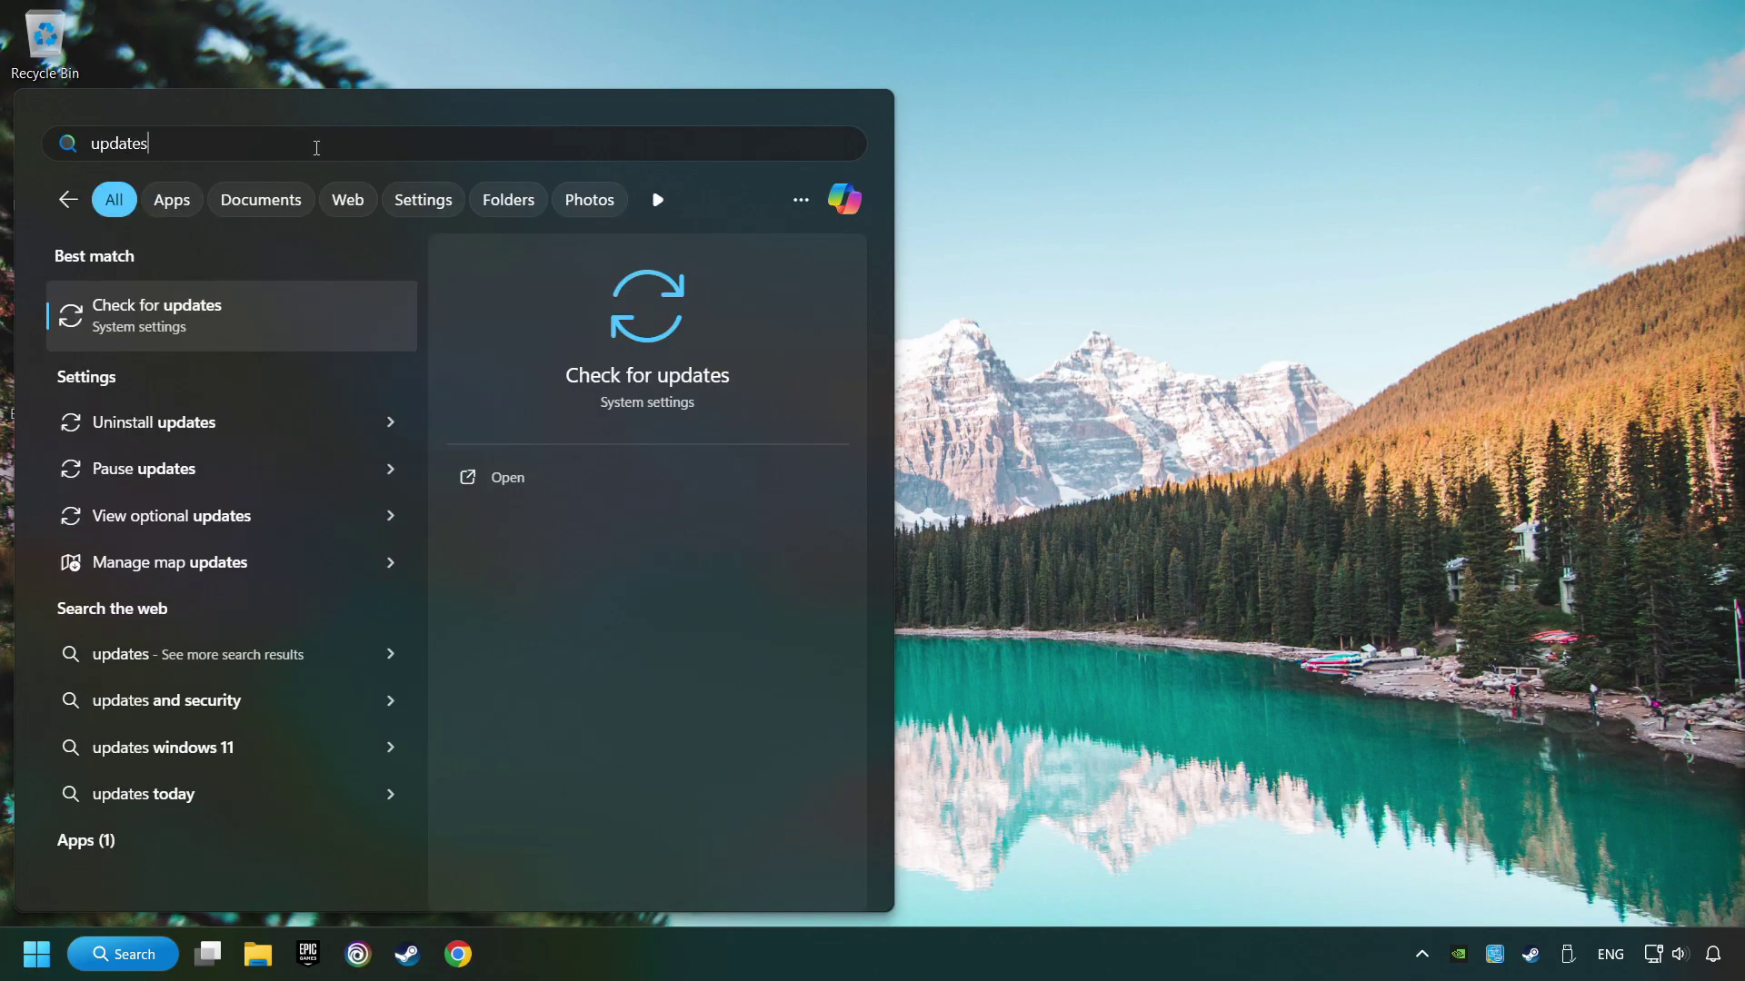
left_click(313, 318)
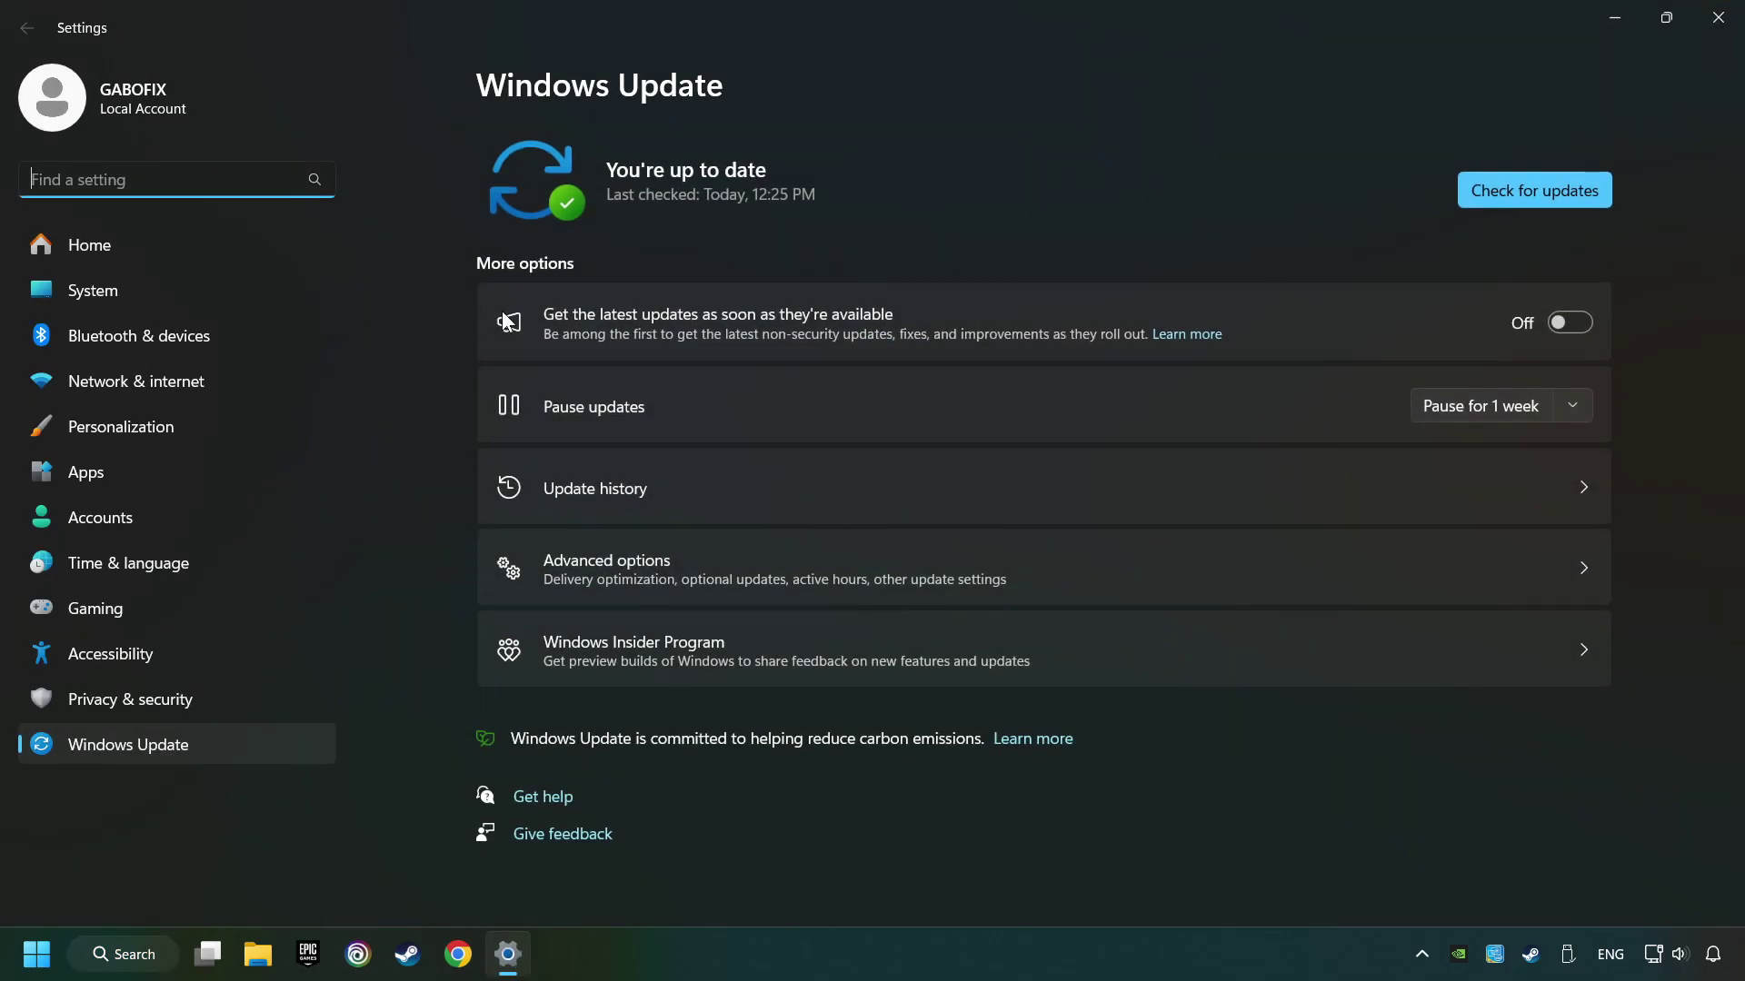
left_click(1513, 193)
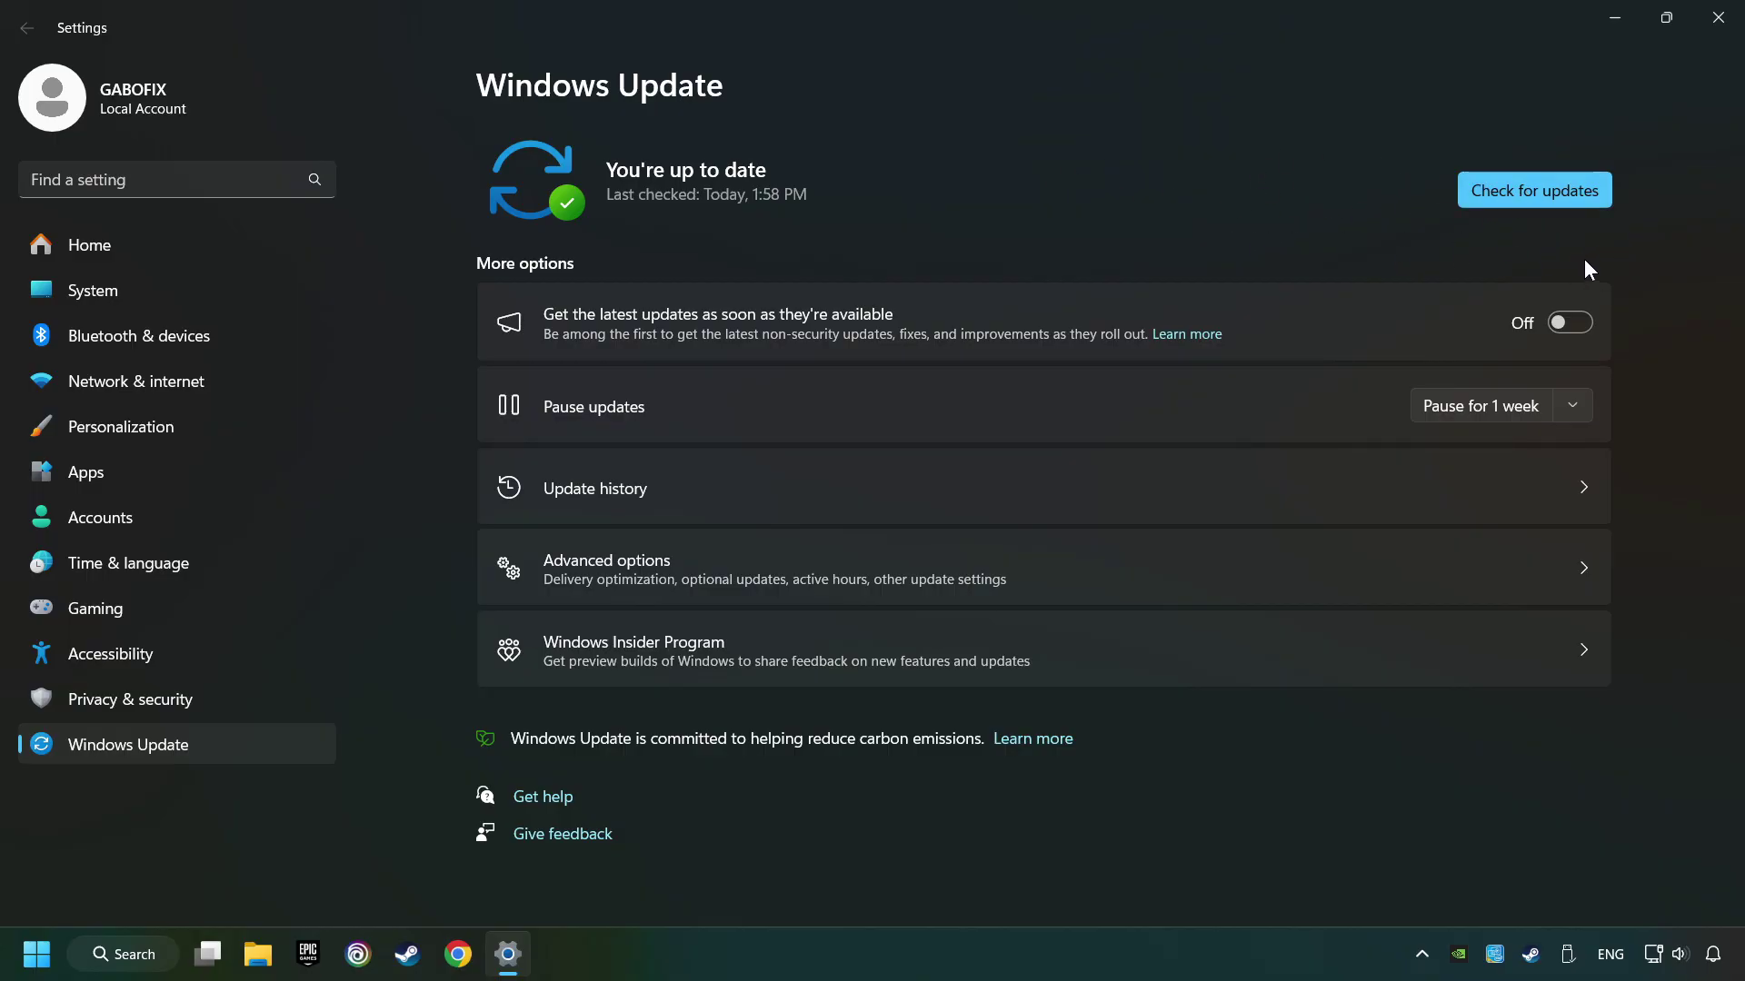
left_click(1720, 25)
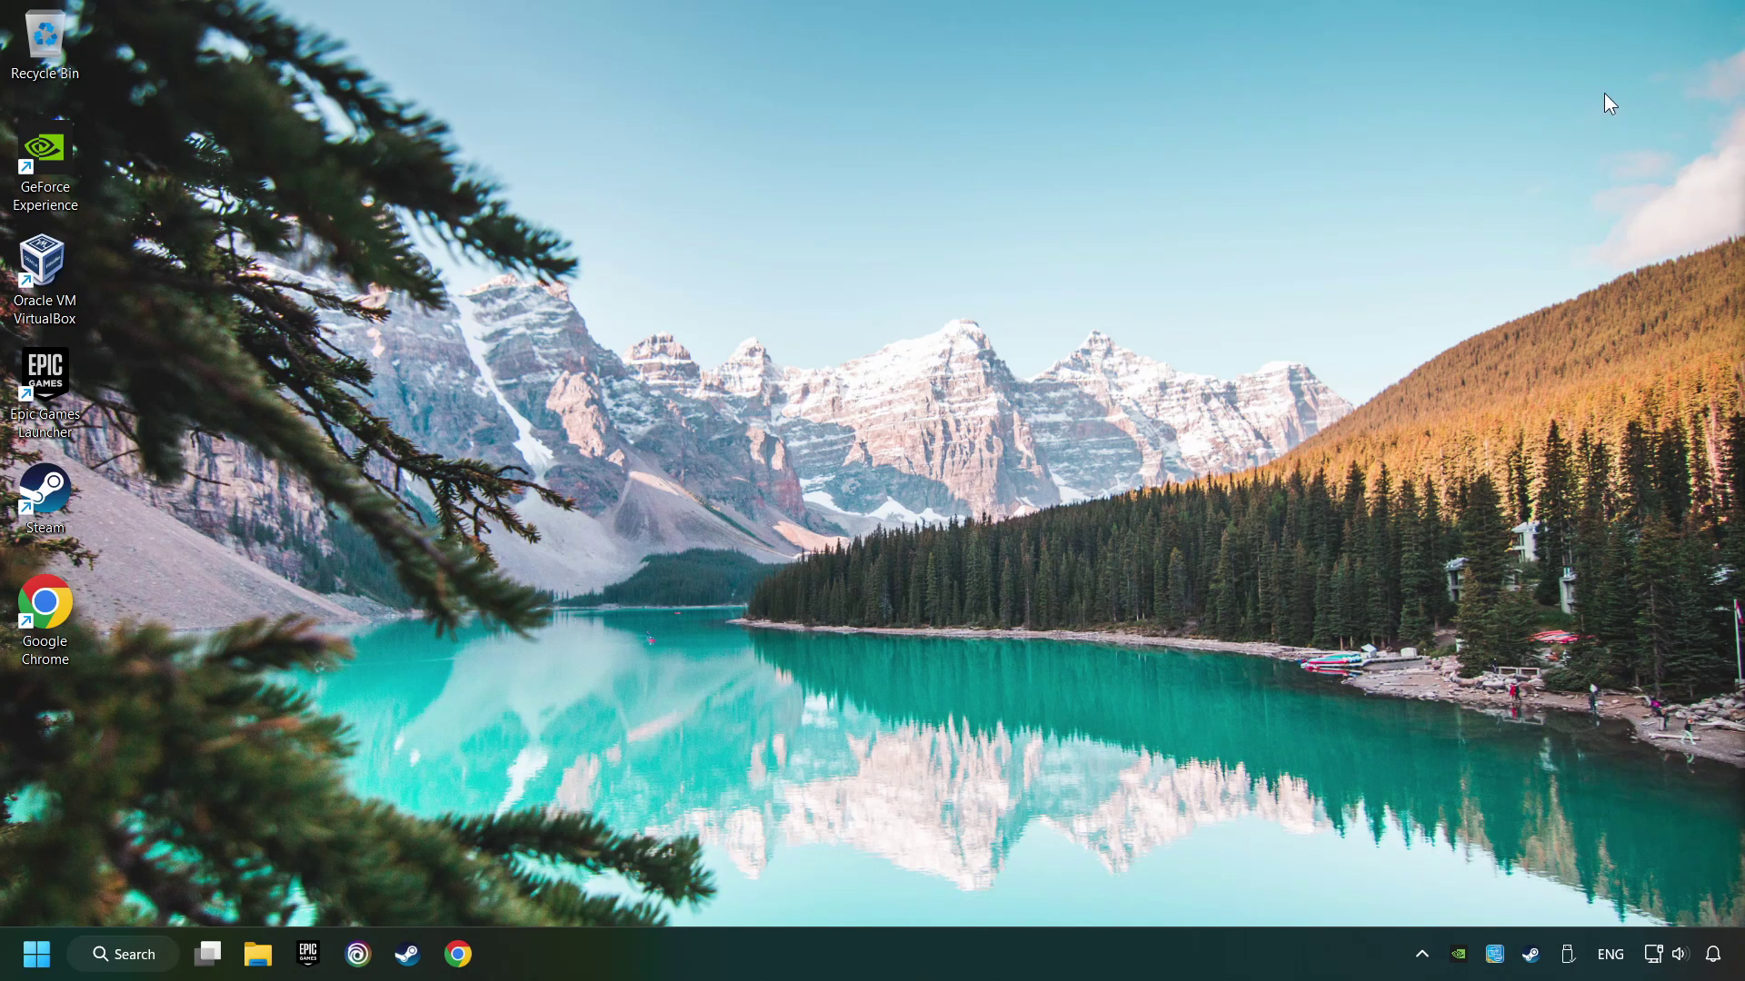
Disable Microsoft To Do and Microsoft Teams in Task Manager's Startup apps
right_click(887, 946)
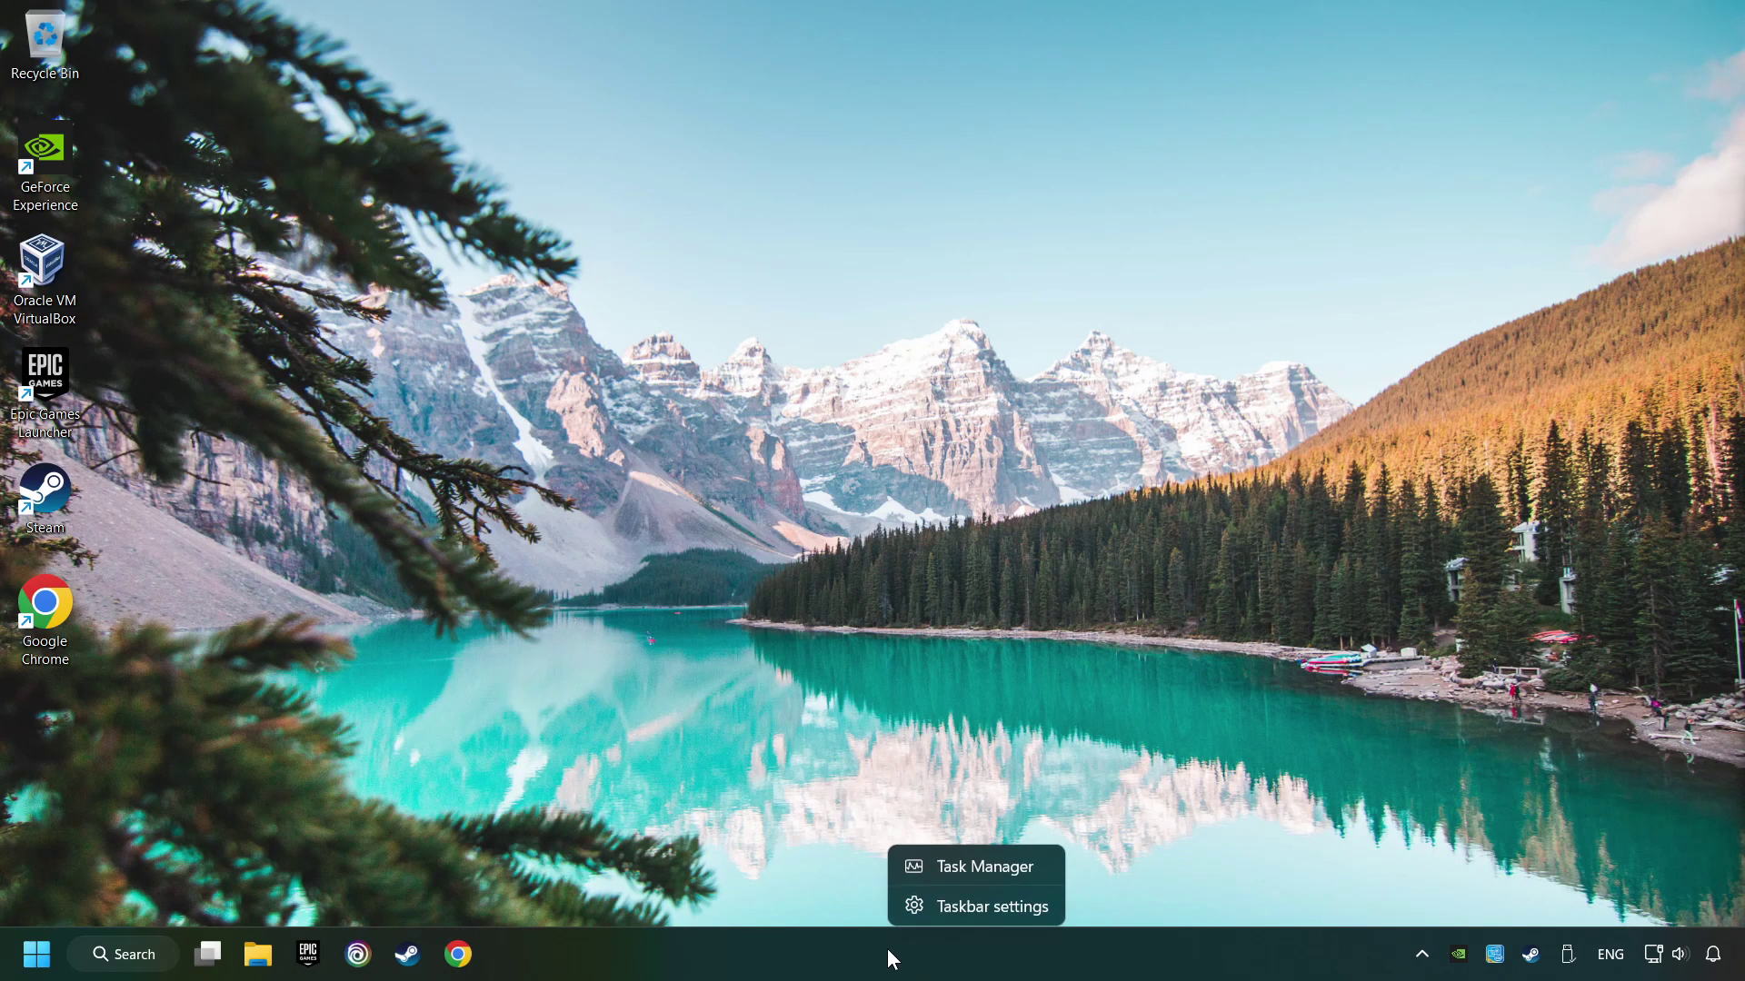
left_click(1009, 870)
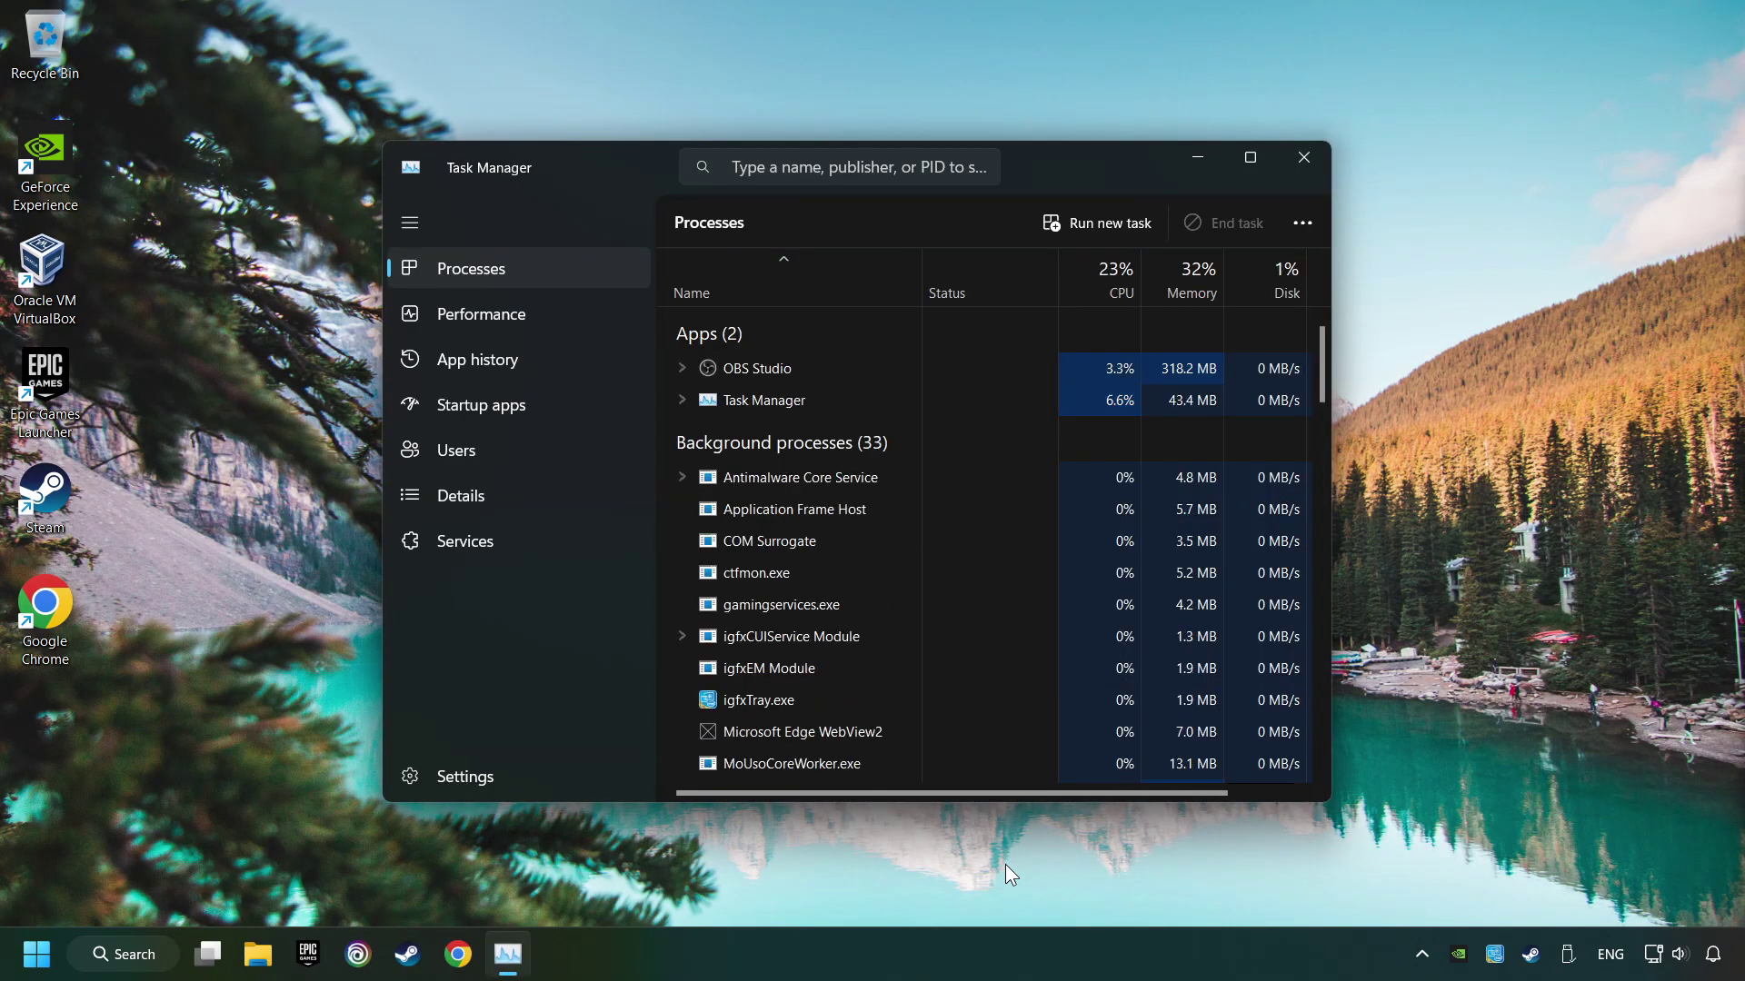
left_click(561, 405)
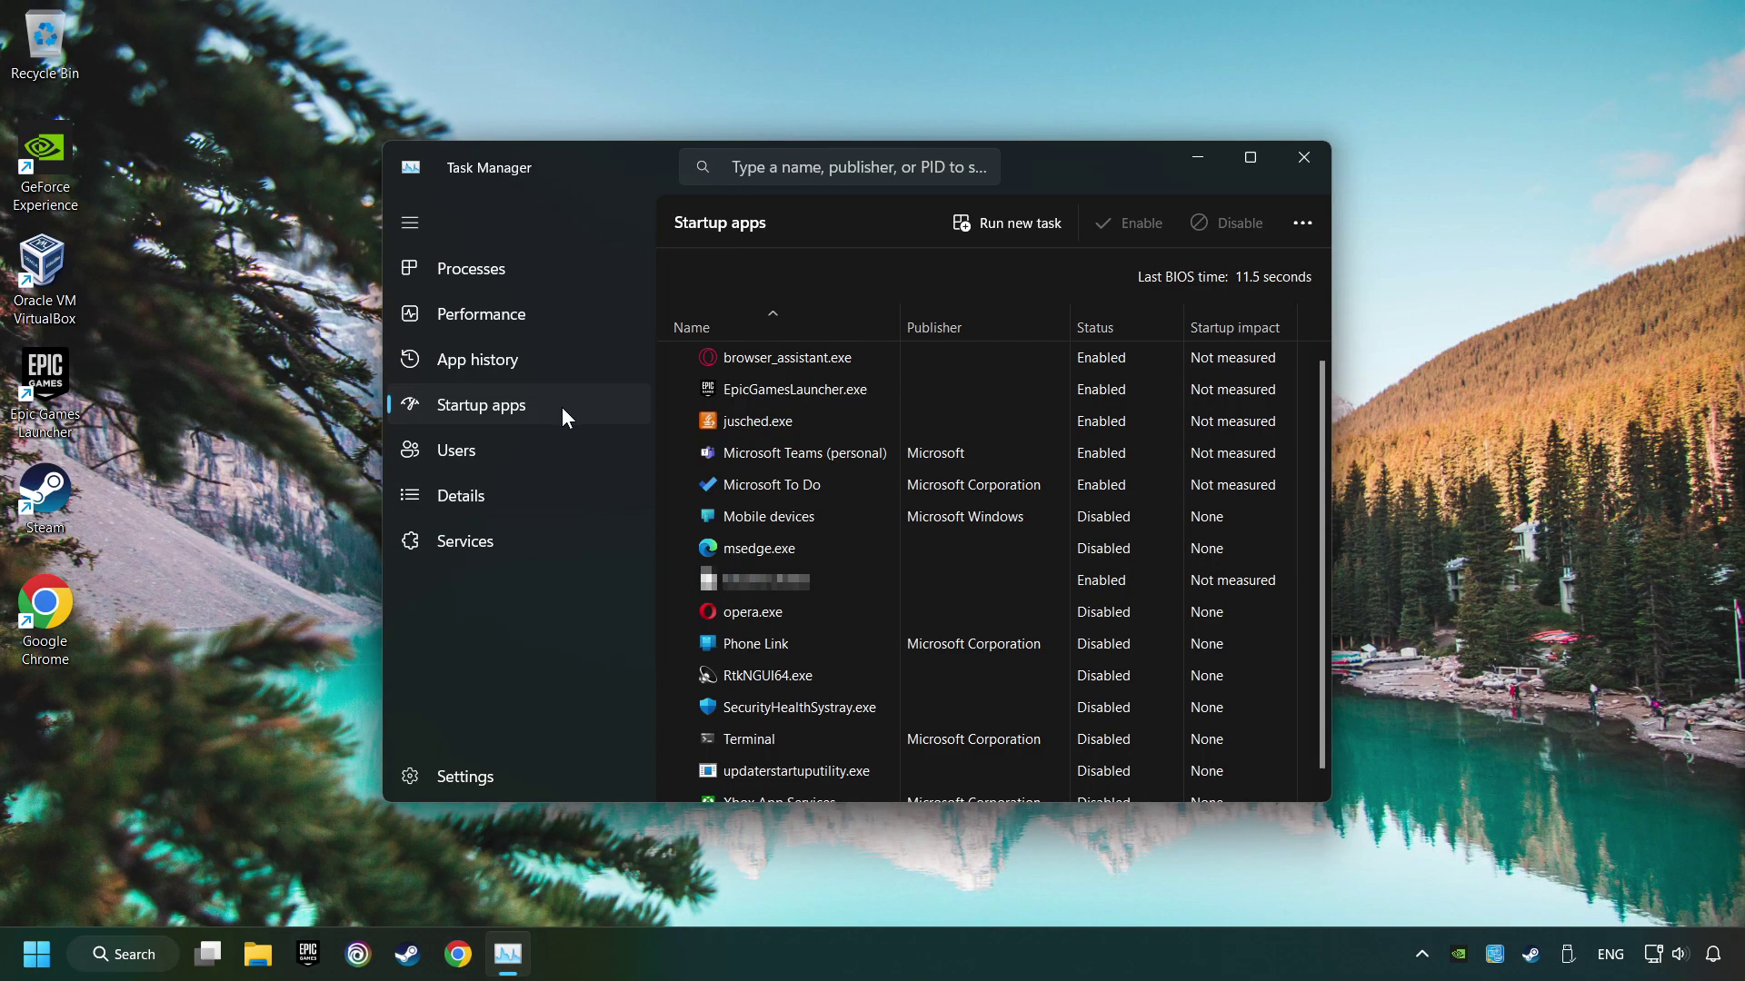
left_click(961, 482)
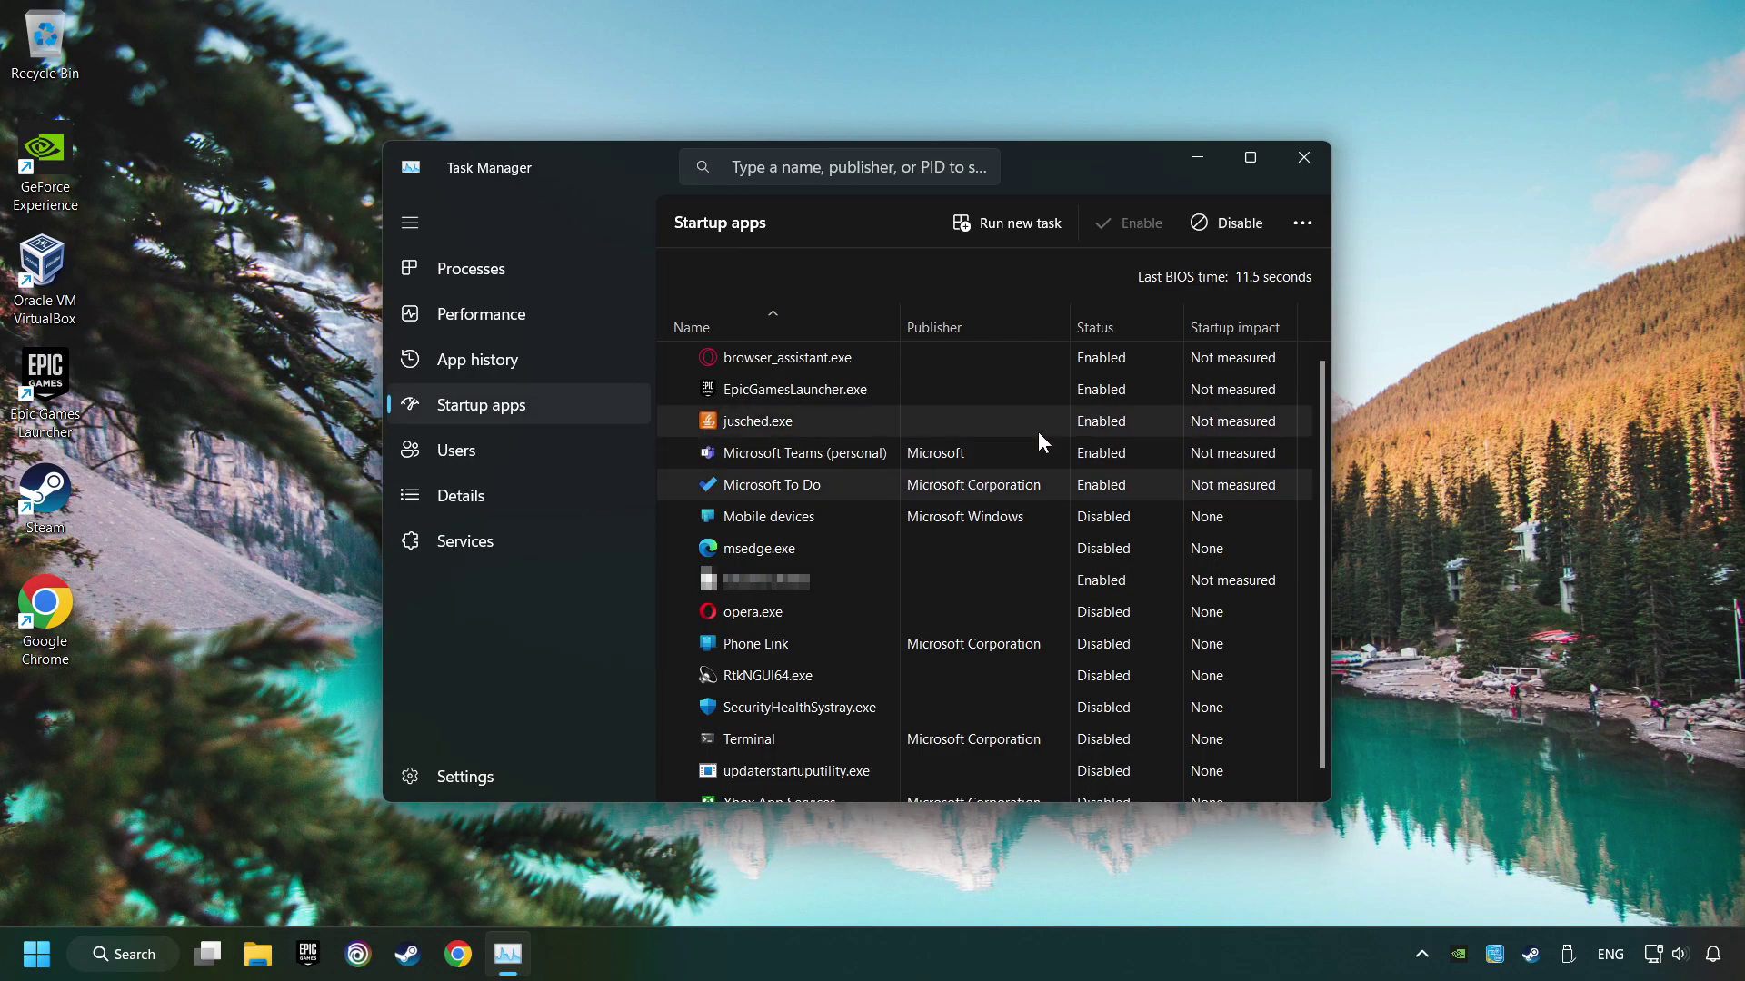
left_click(1222, 222)
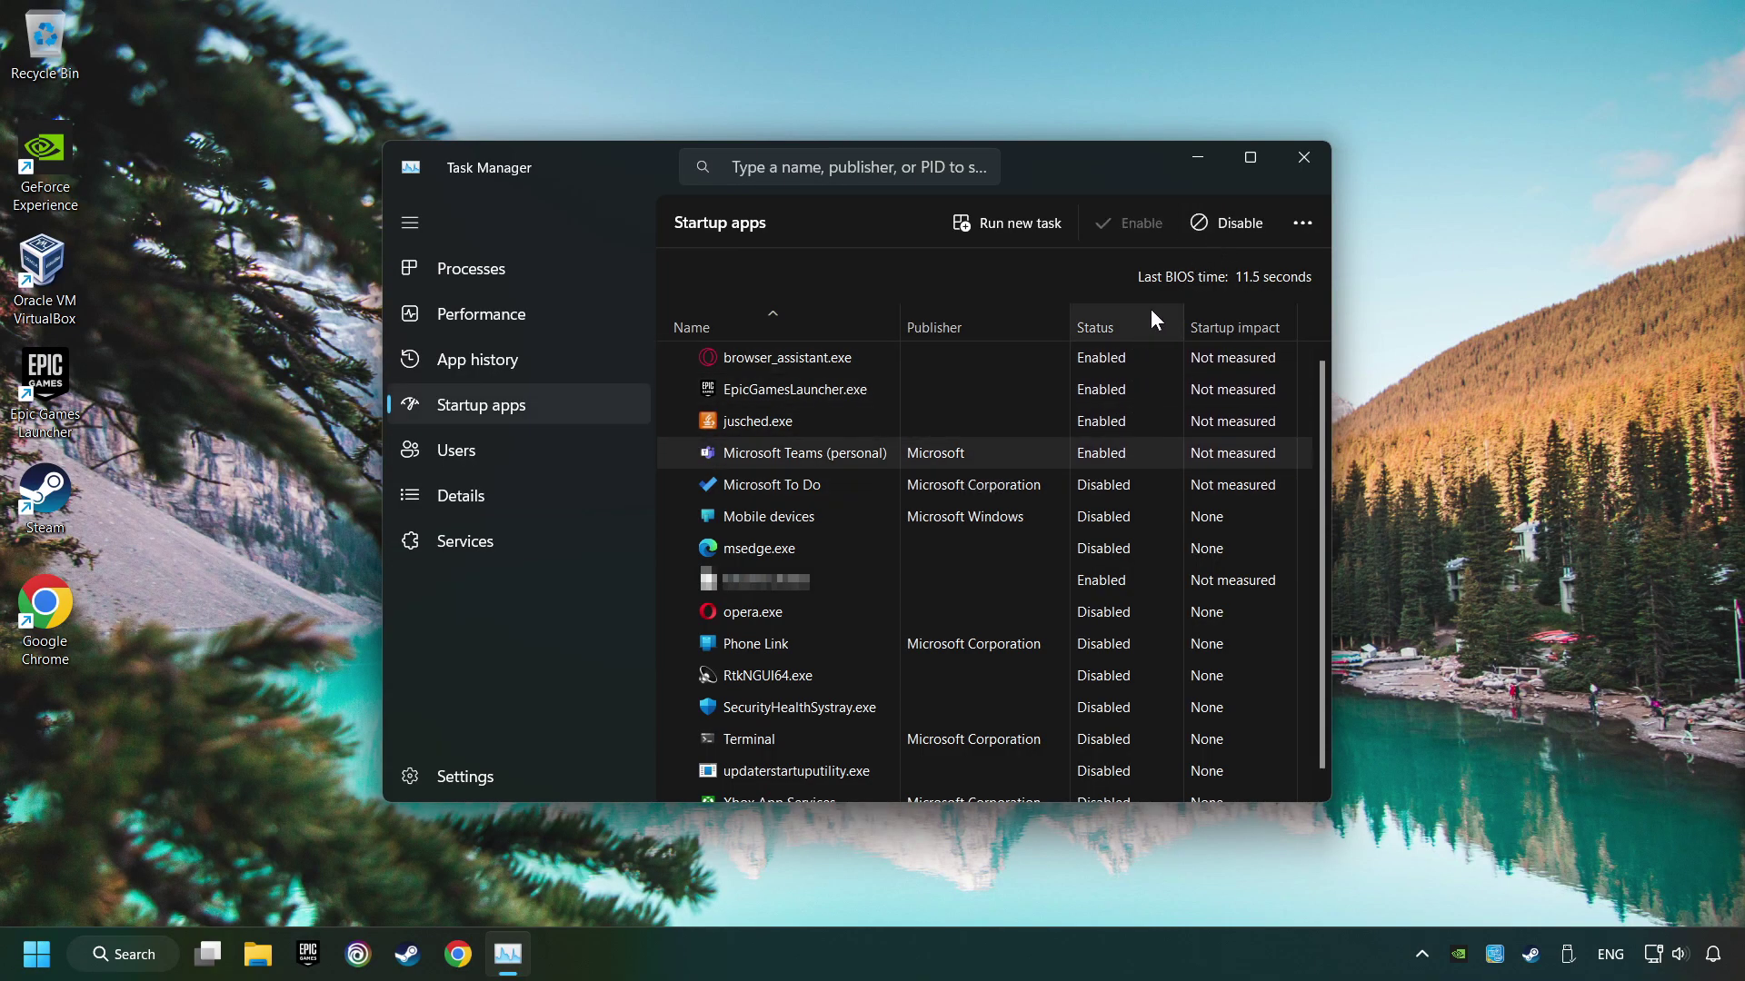
left_click(1201, 222)
Disable jusched.exe, EpicGamesLauncher.exe and browser_assistant.exe from launching at startup
left_click(1033, 416)
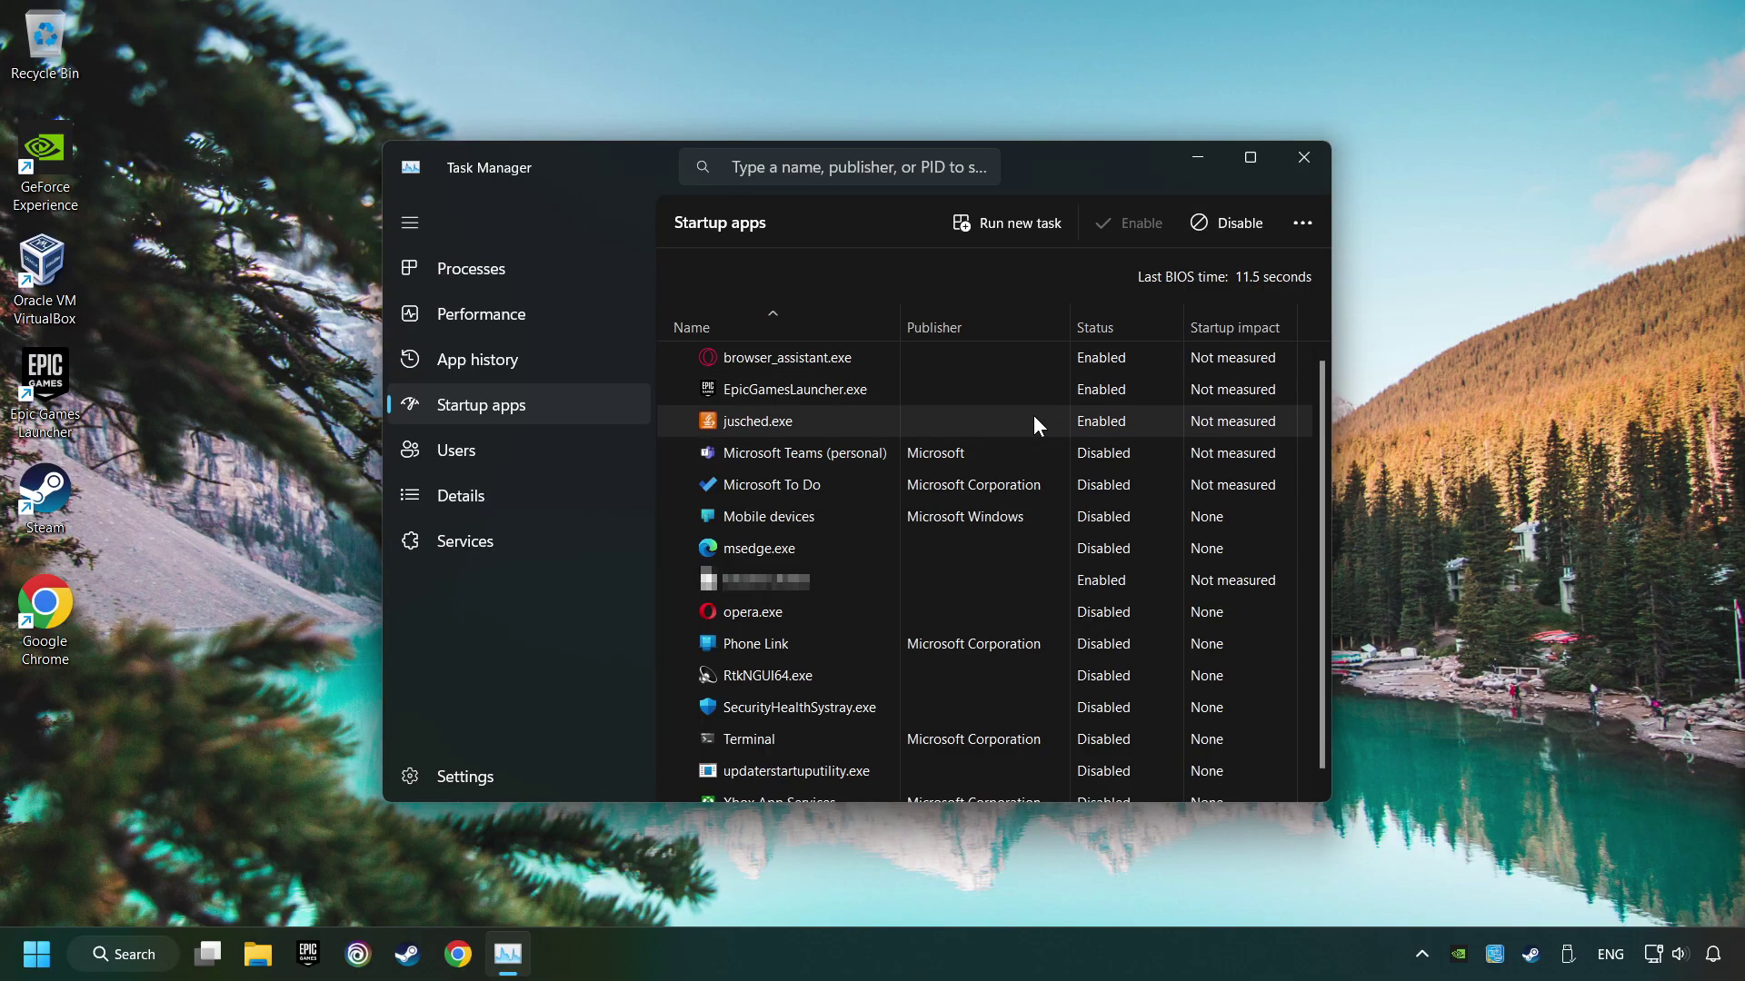
left_click(1192, 223)
left_click(1047, 400)
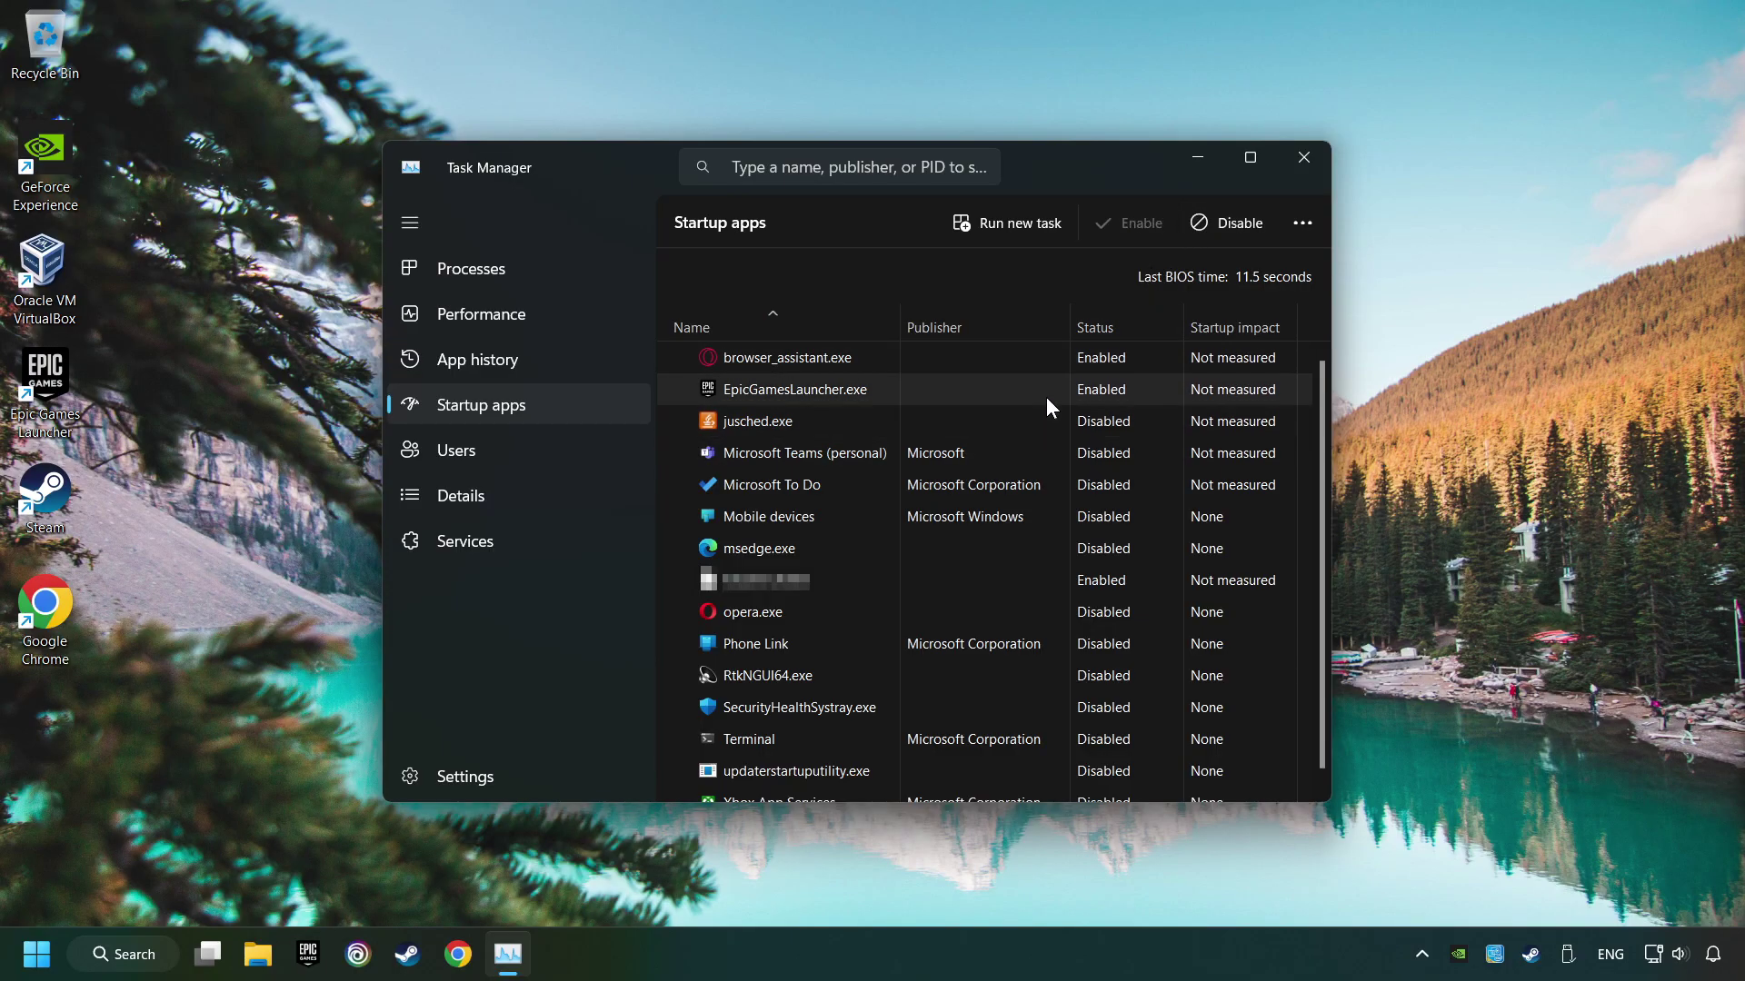
left_click(1209, 229)
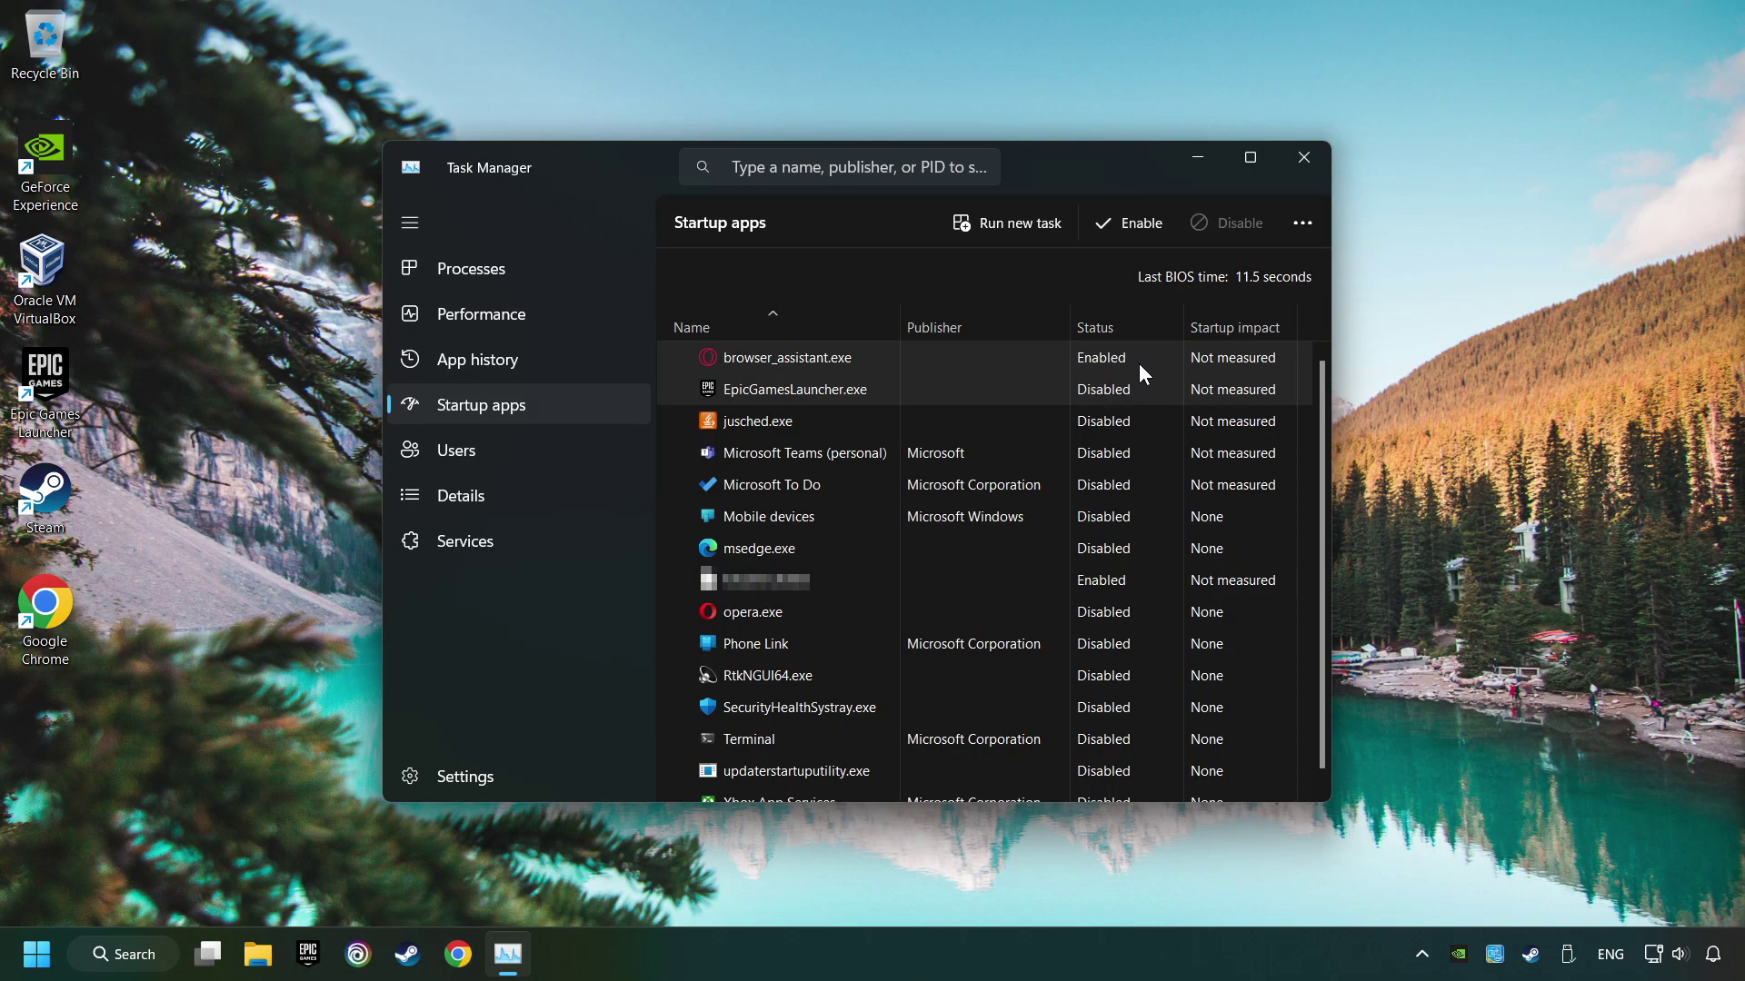
left_click(1141, 368)
left_click(1229, 232)
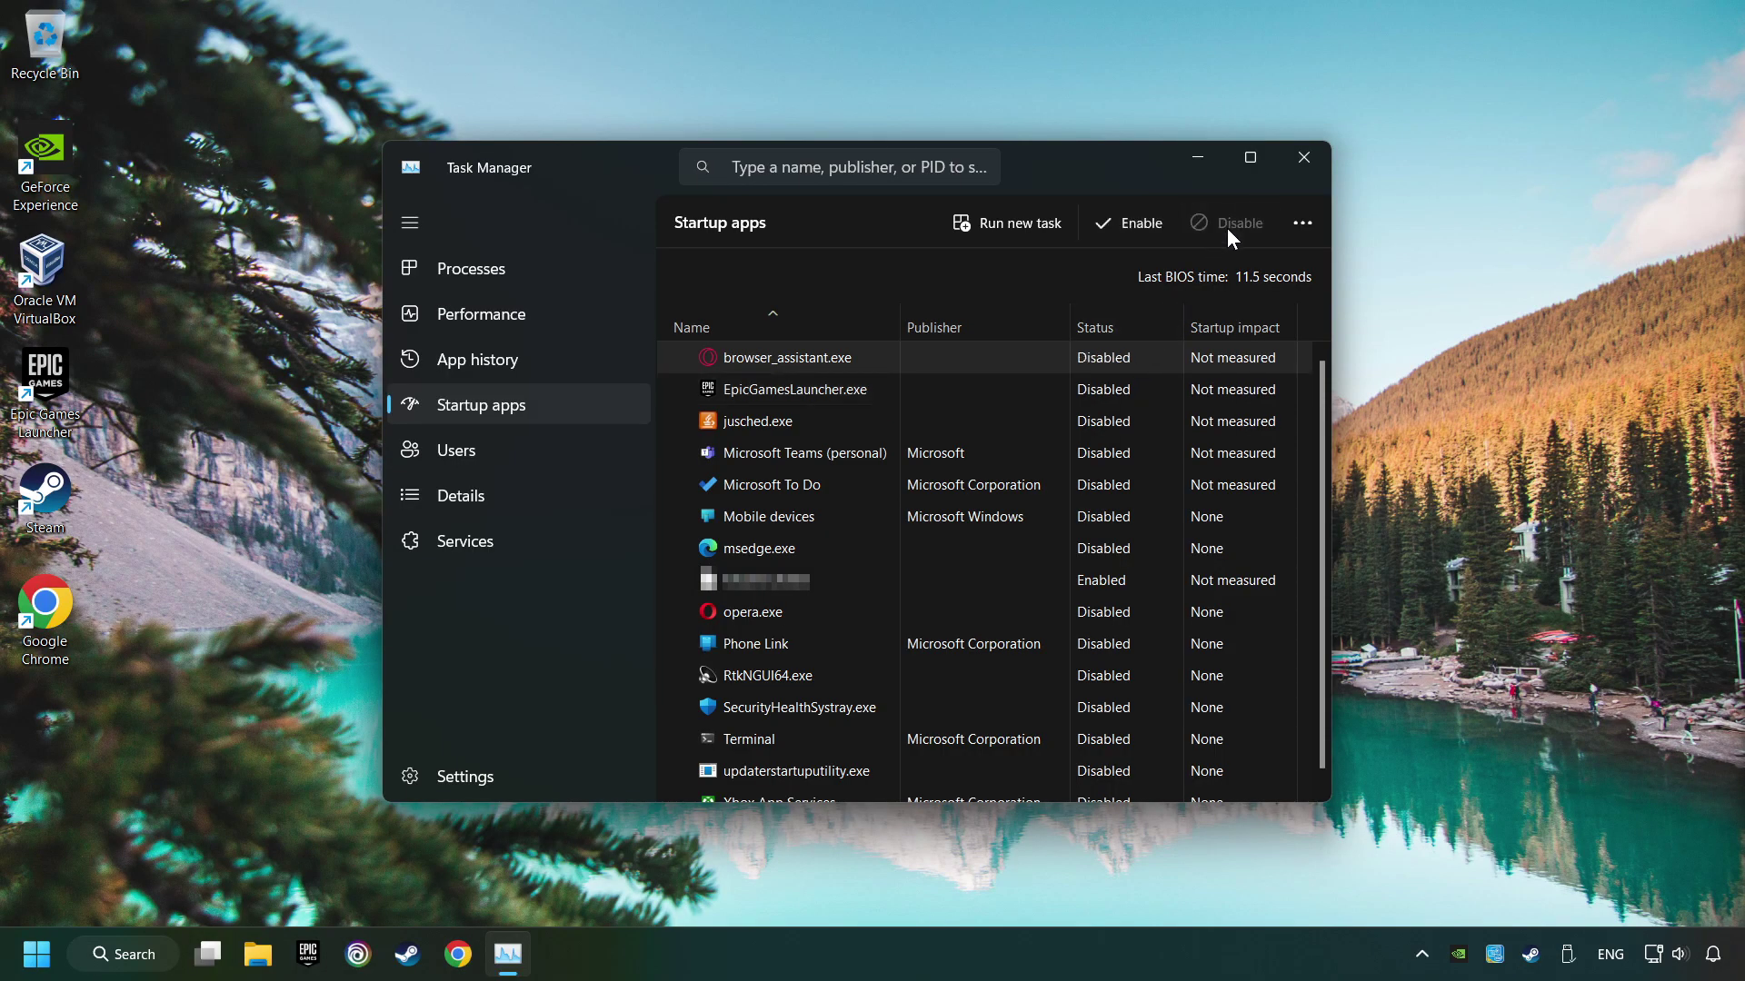
left_click(1305, 165)
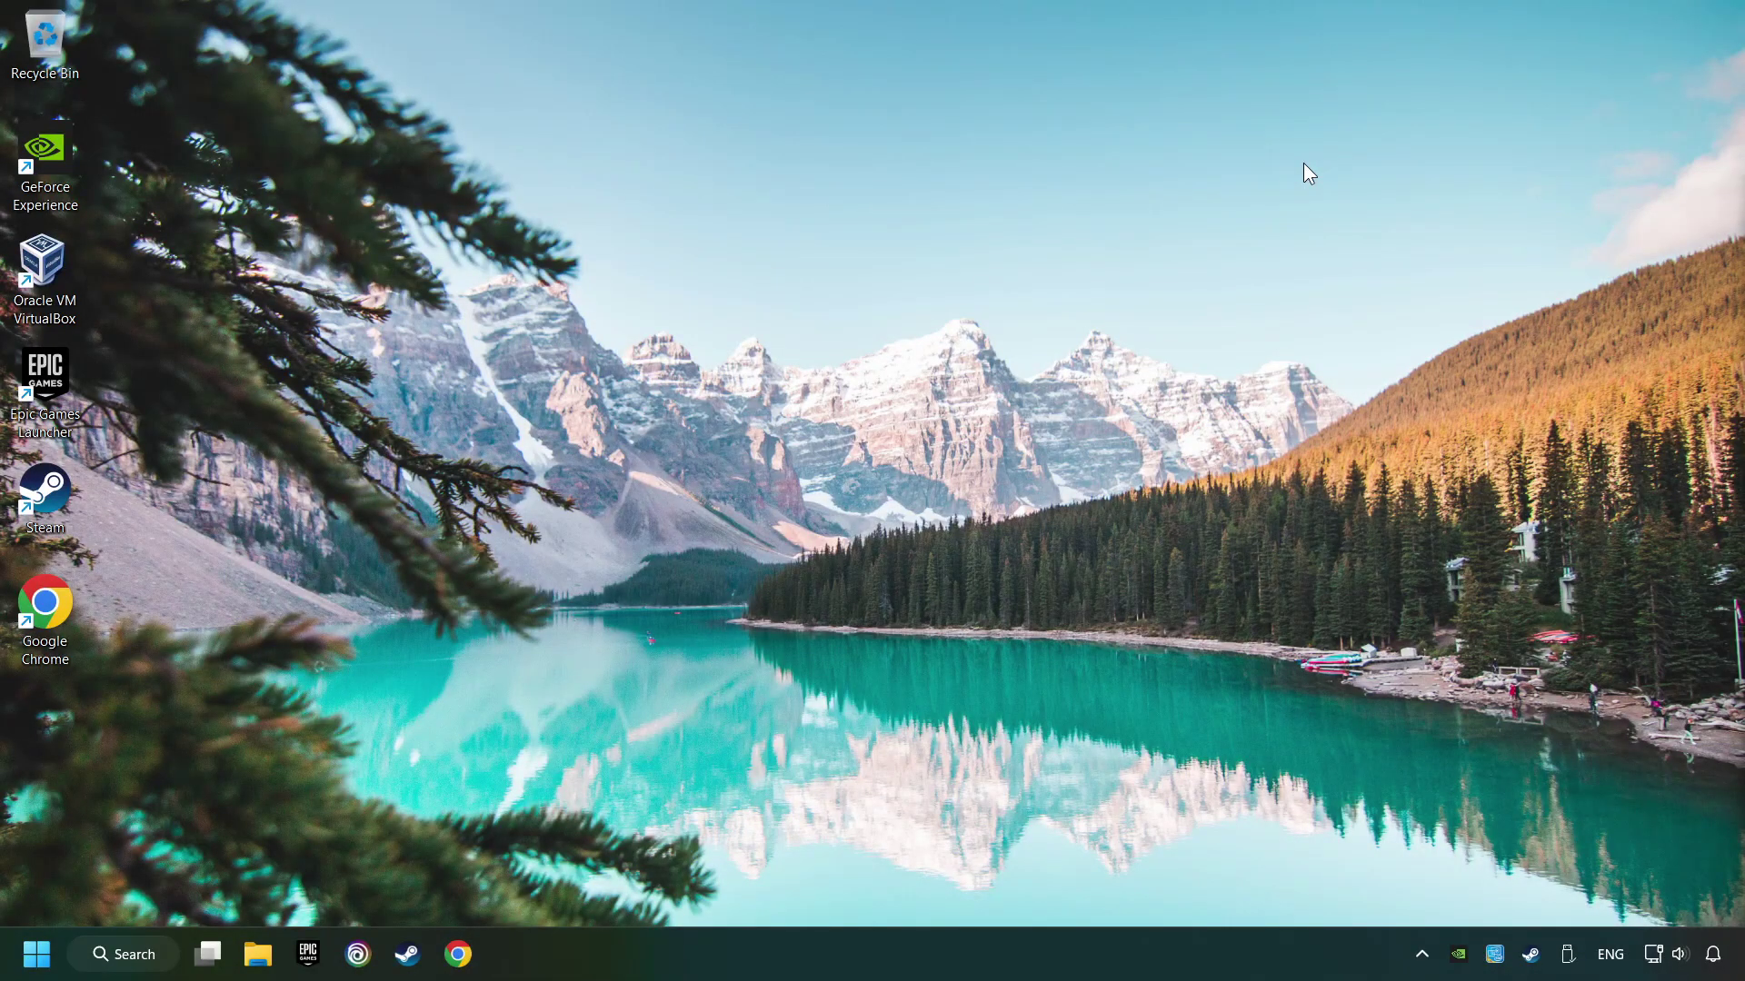
left_click(159, 955)
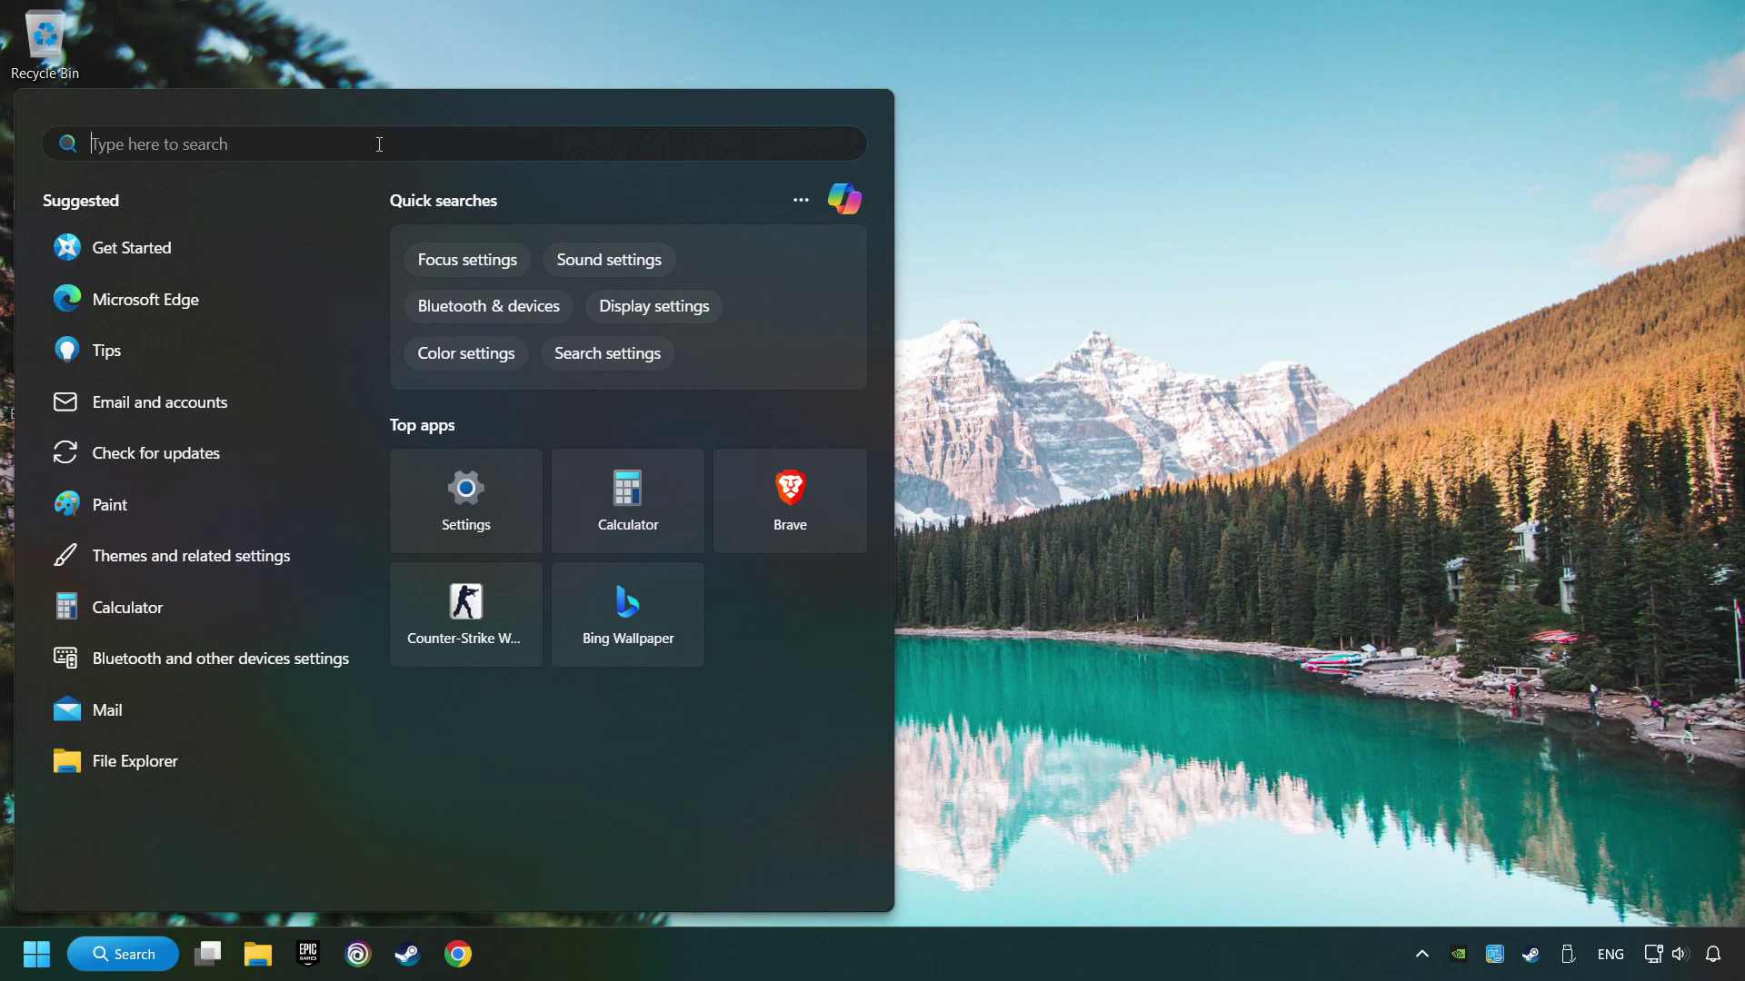
type("windows")
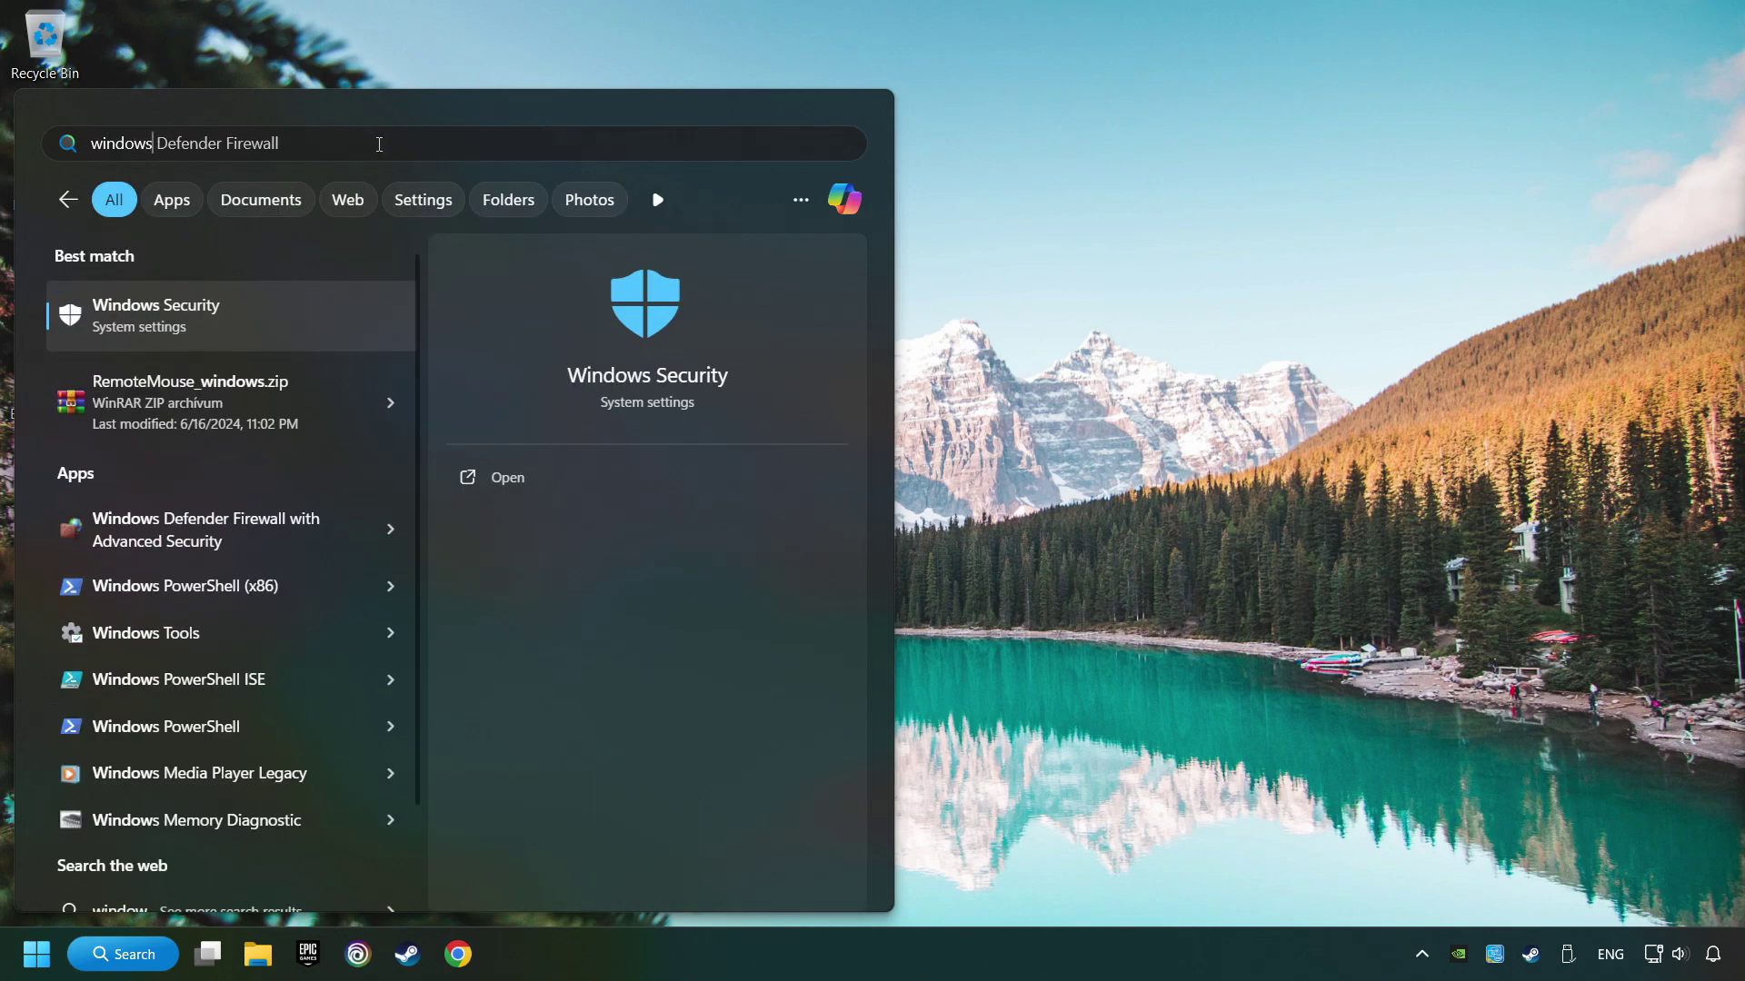
type(" secur")
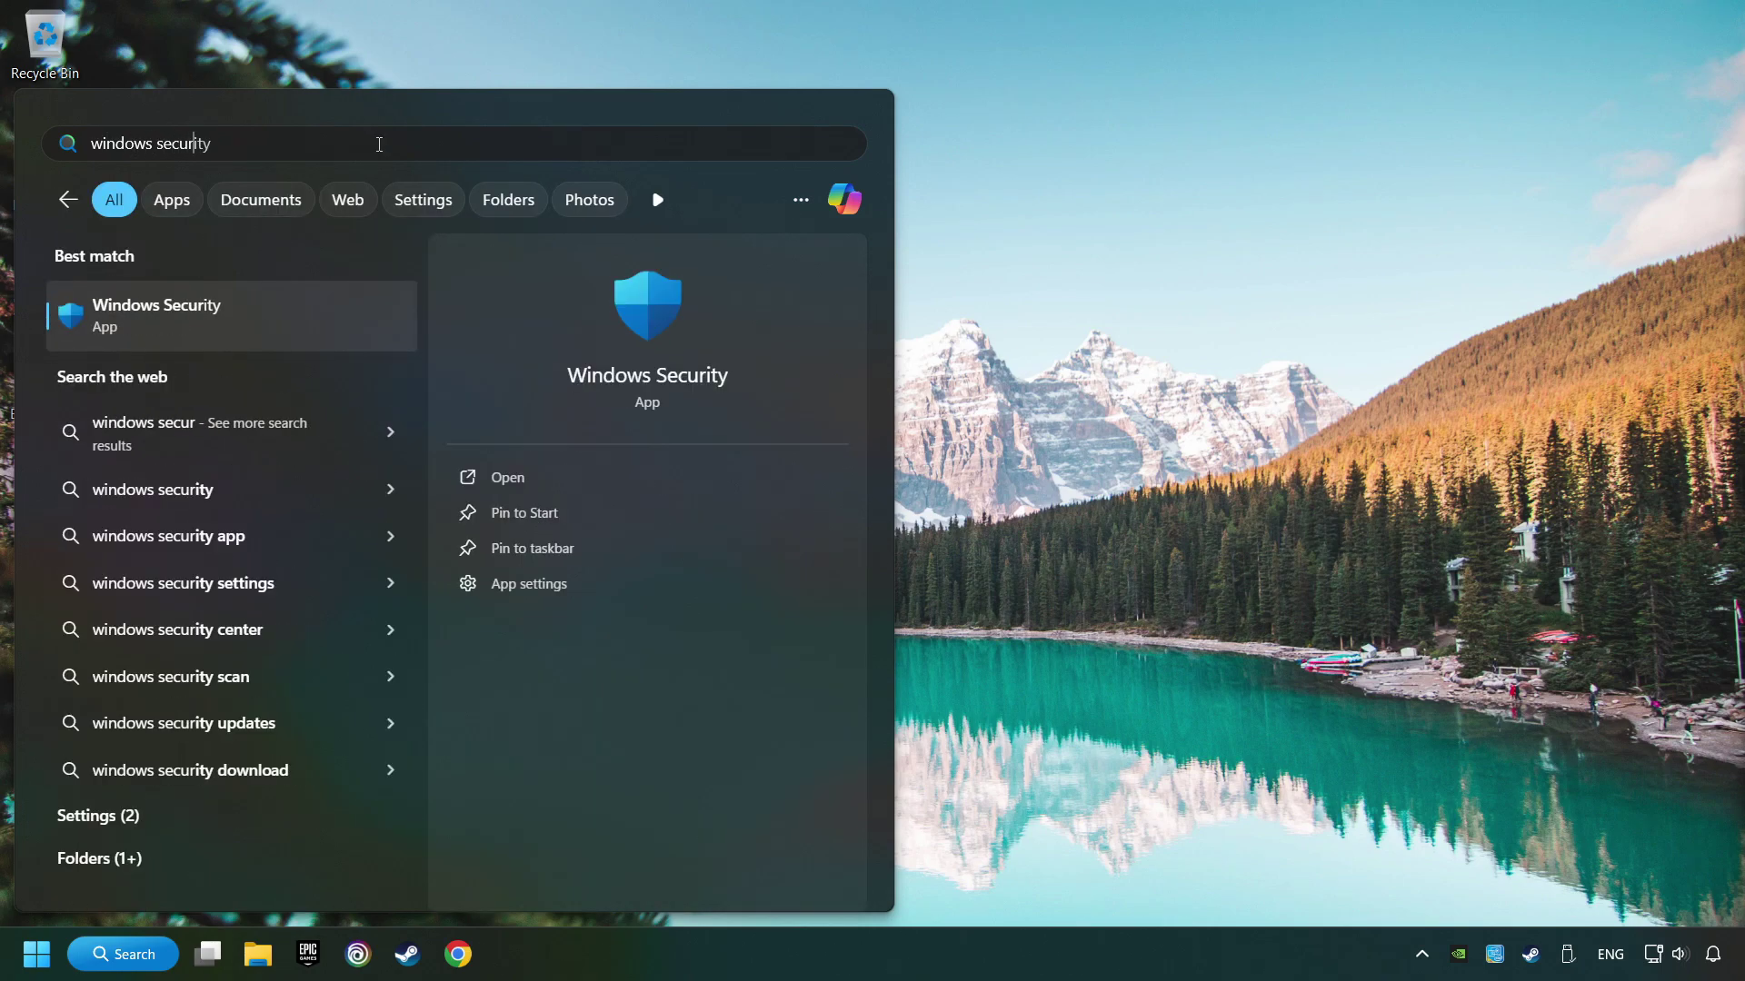
type("ity")
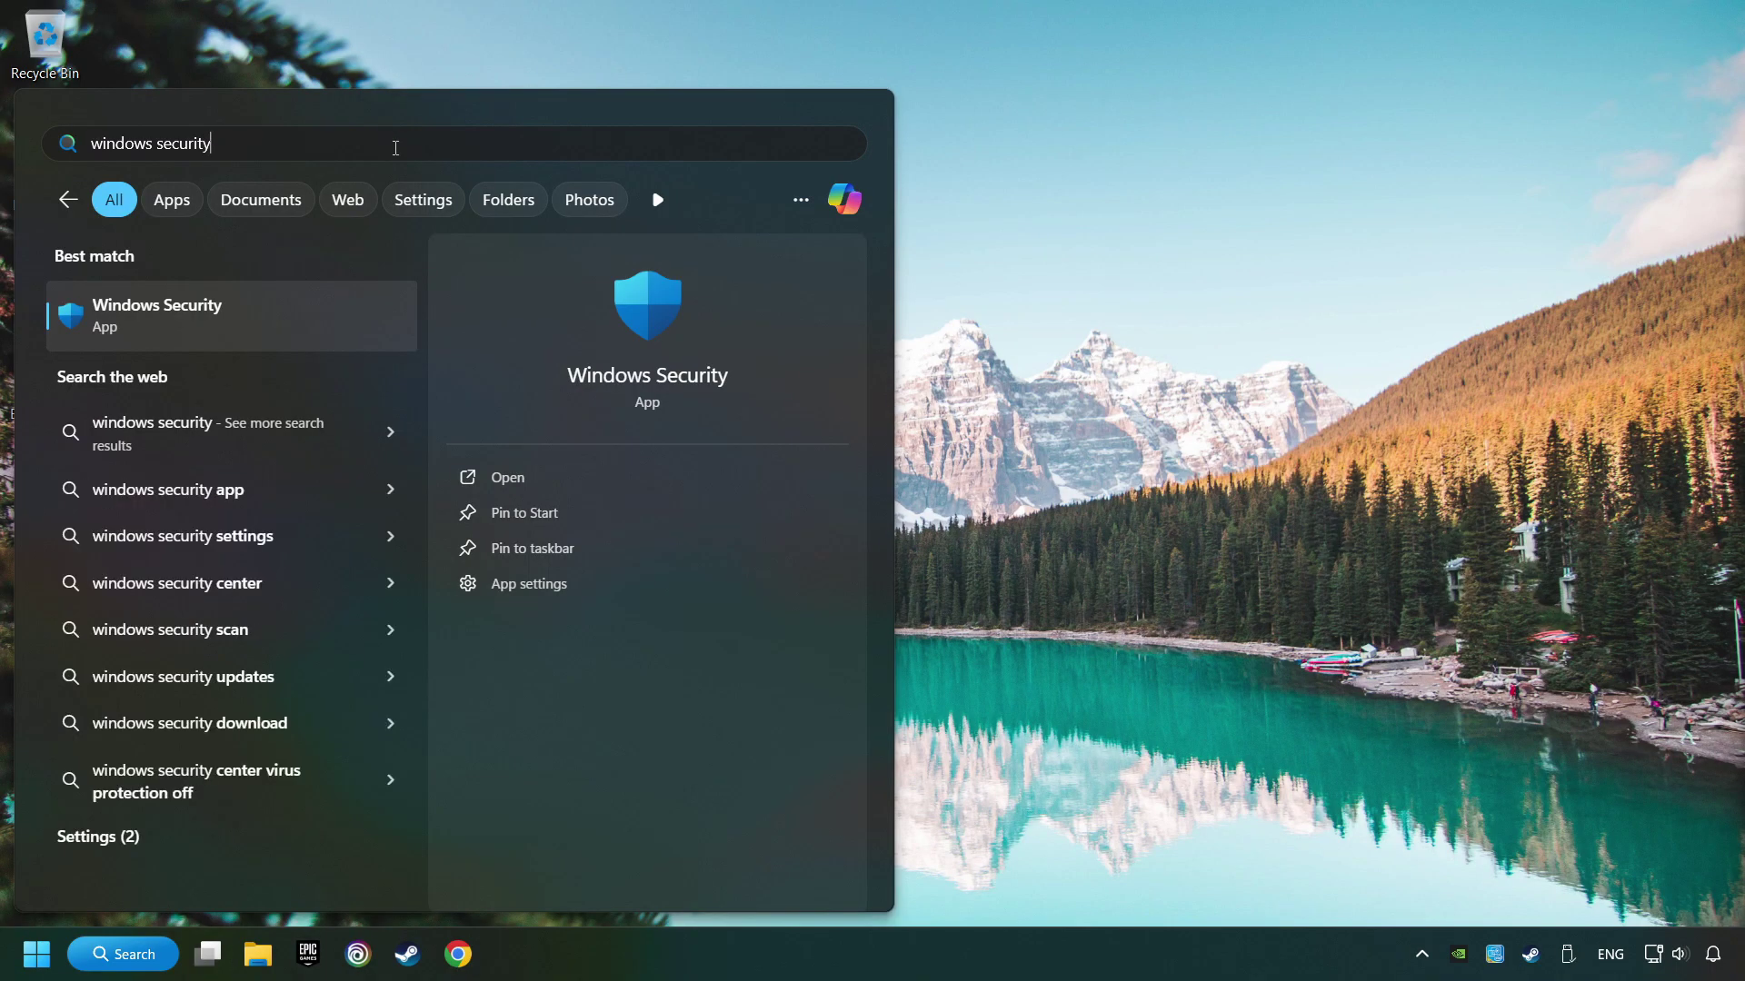
left_click(341, 315)
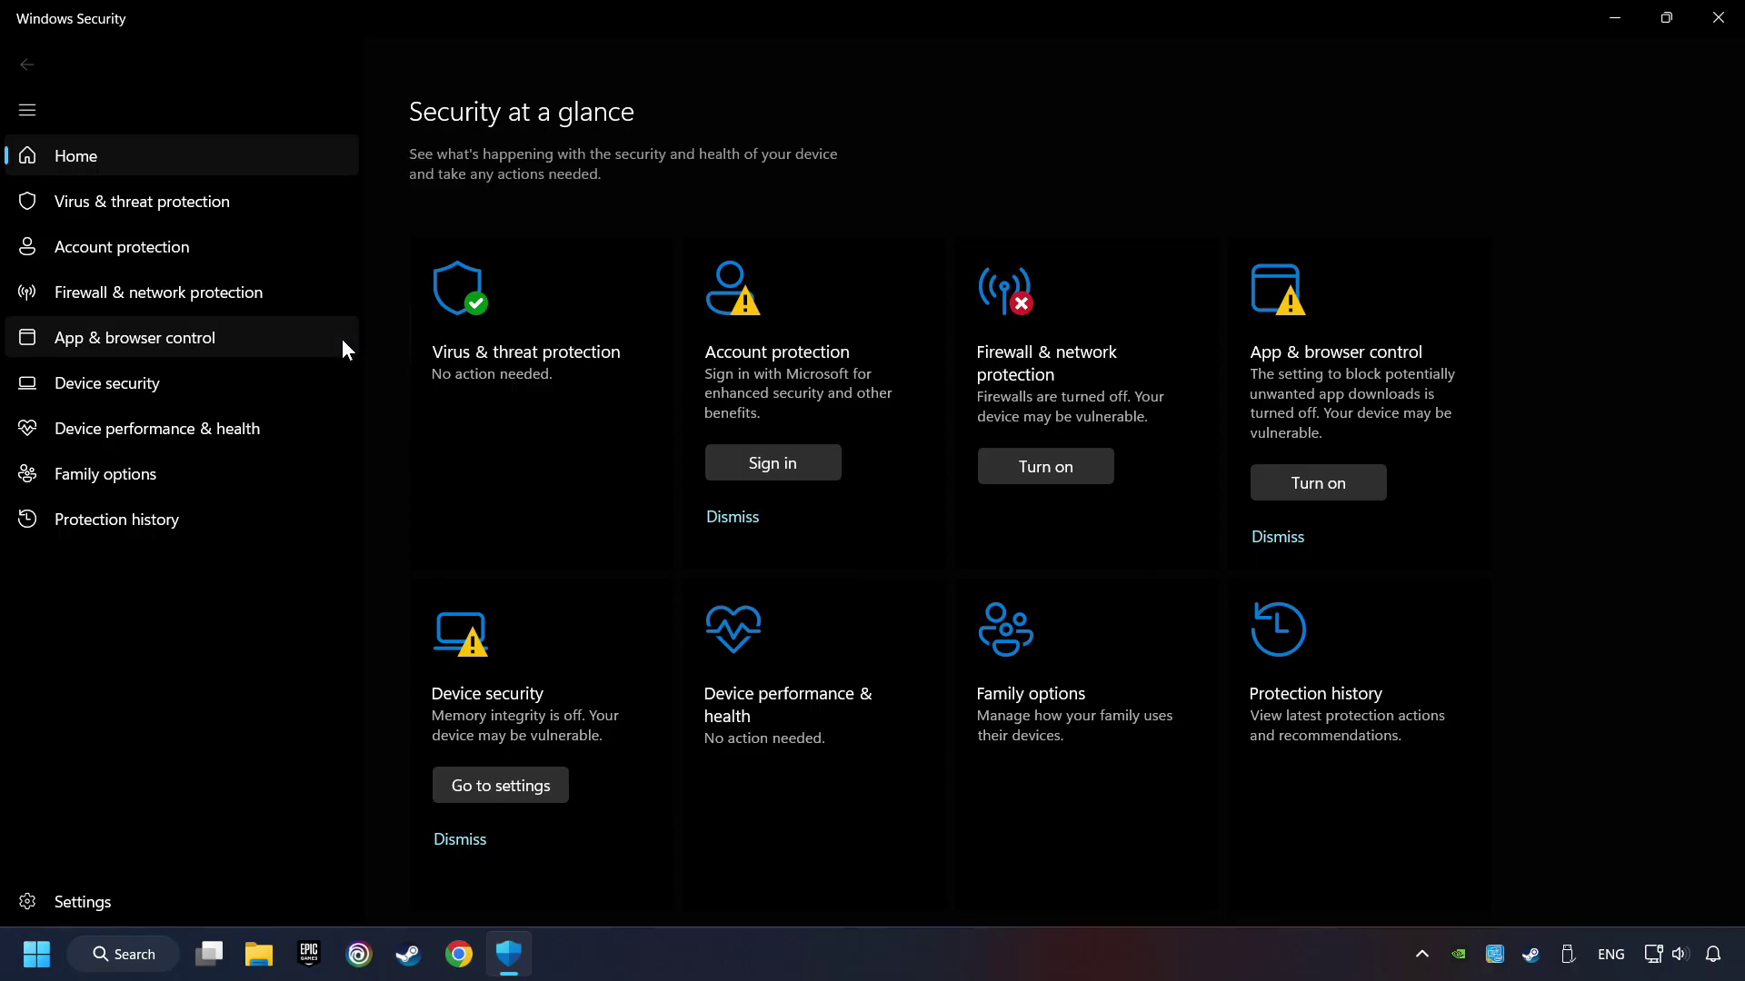
left_click(565, 393)
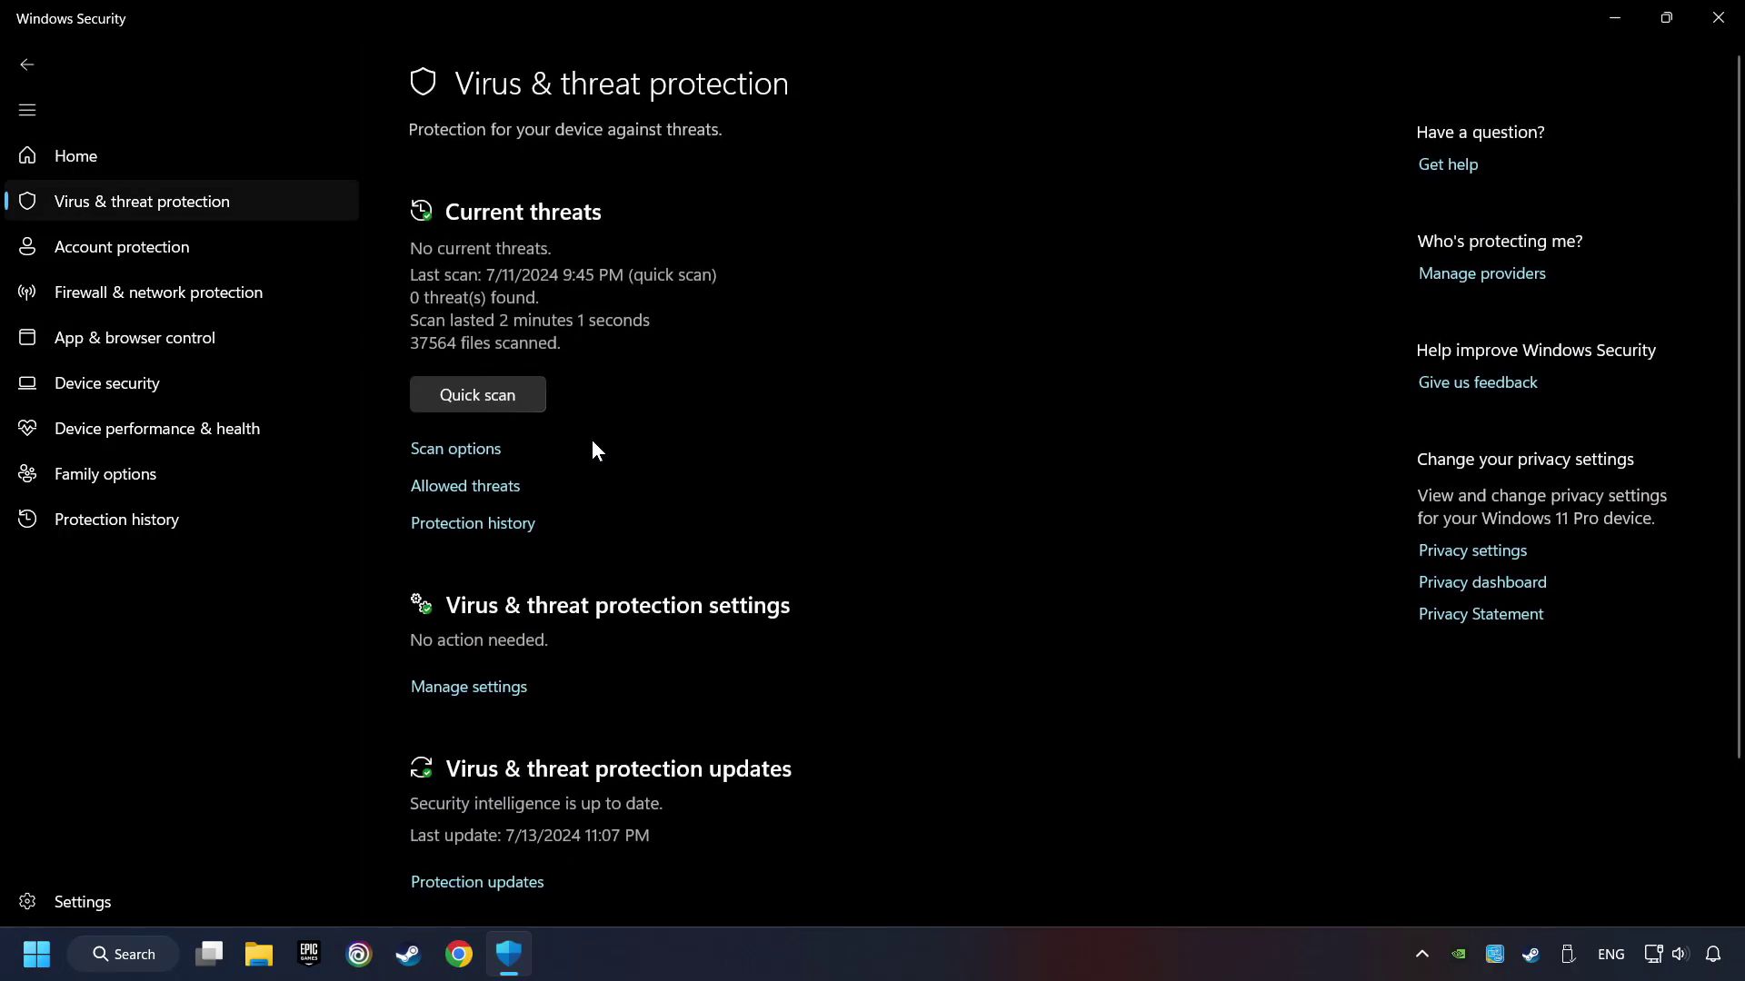
scroll(591, 445, "down", 3)
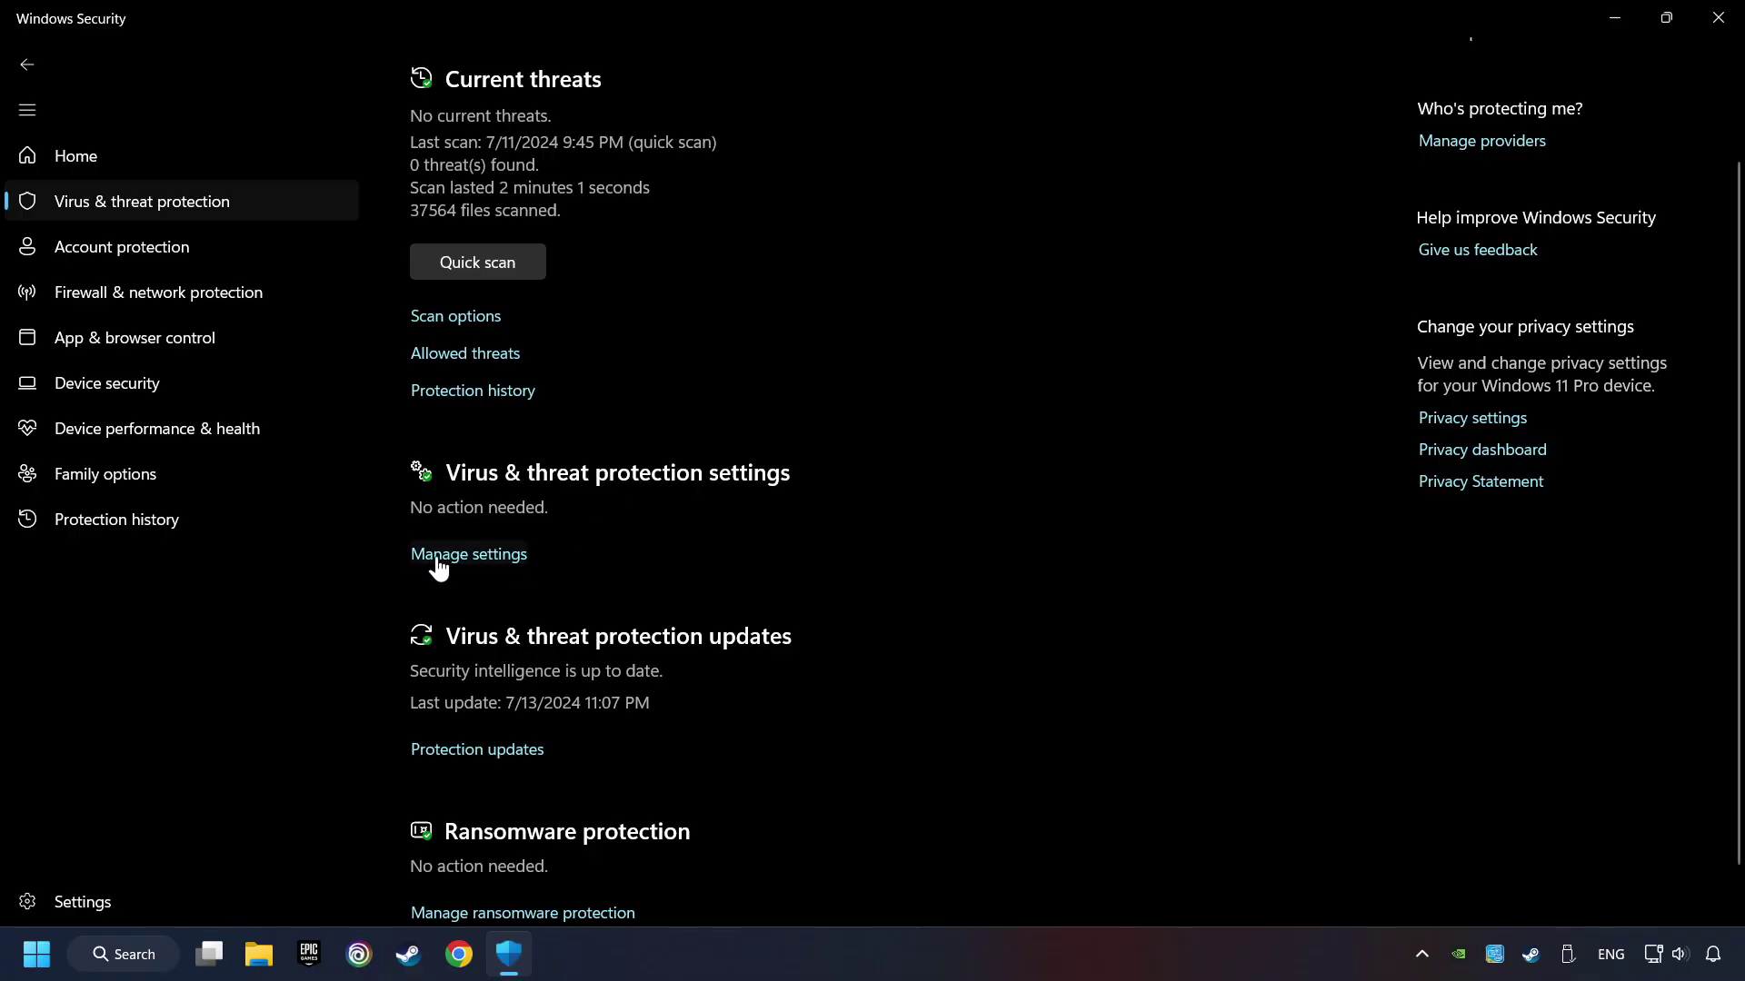
left_click(508, 559)
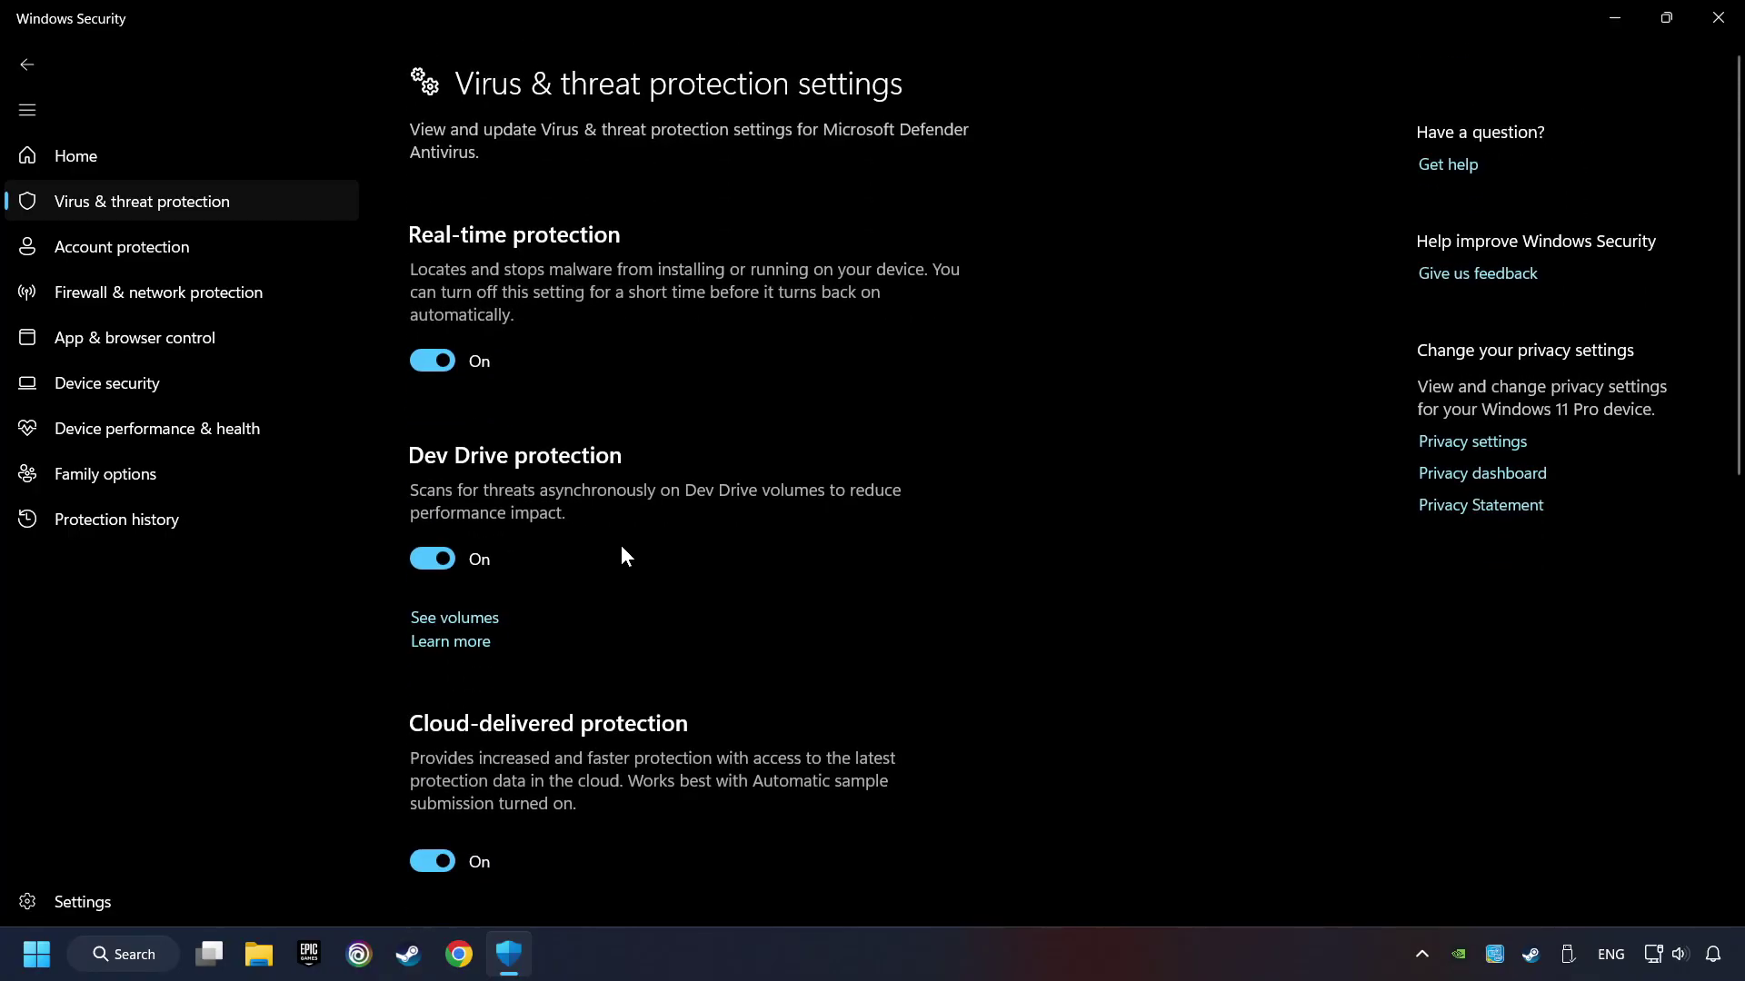
scroll(628, 554, "down", 10)
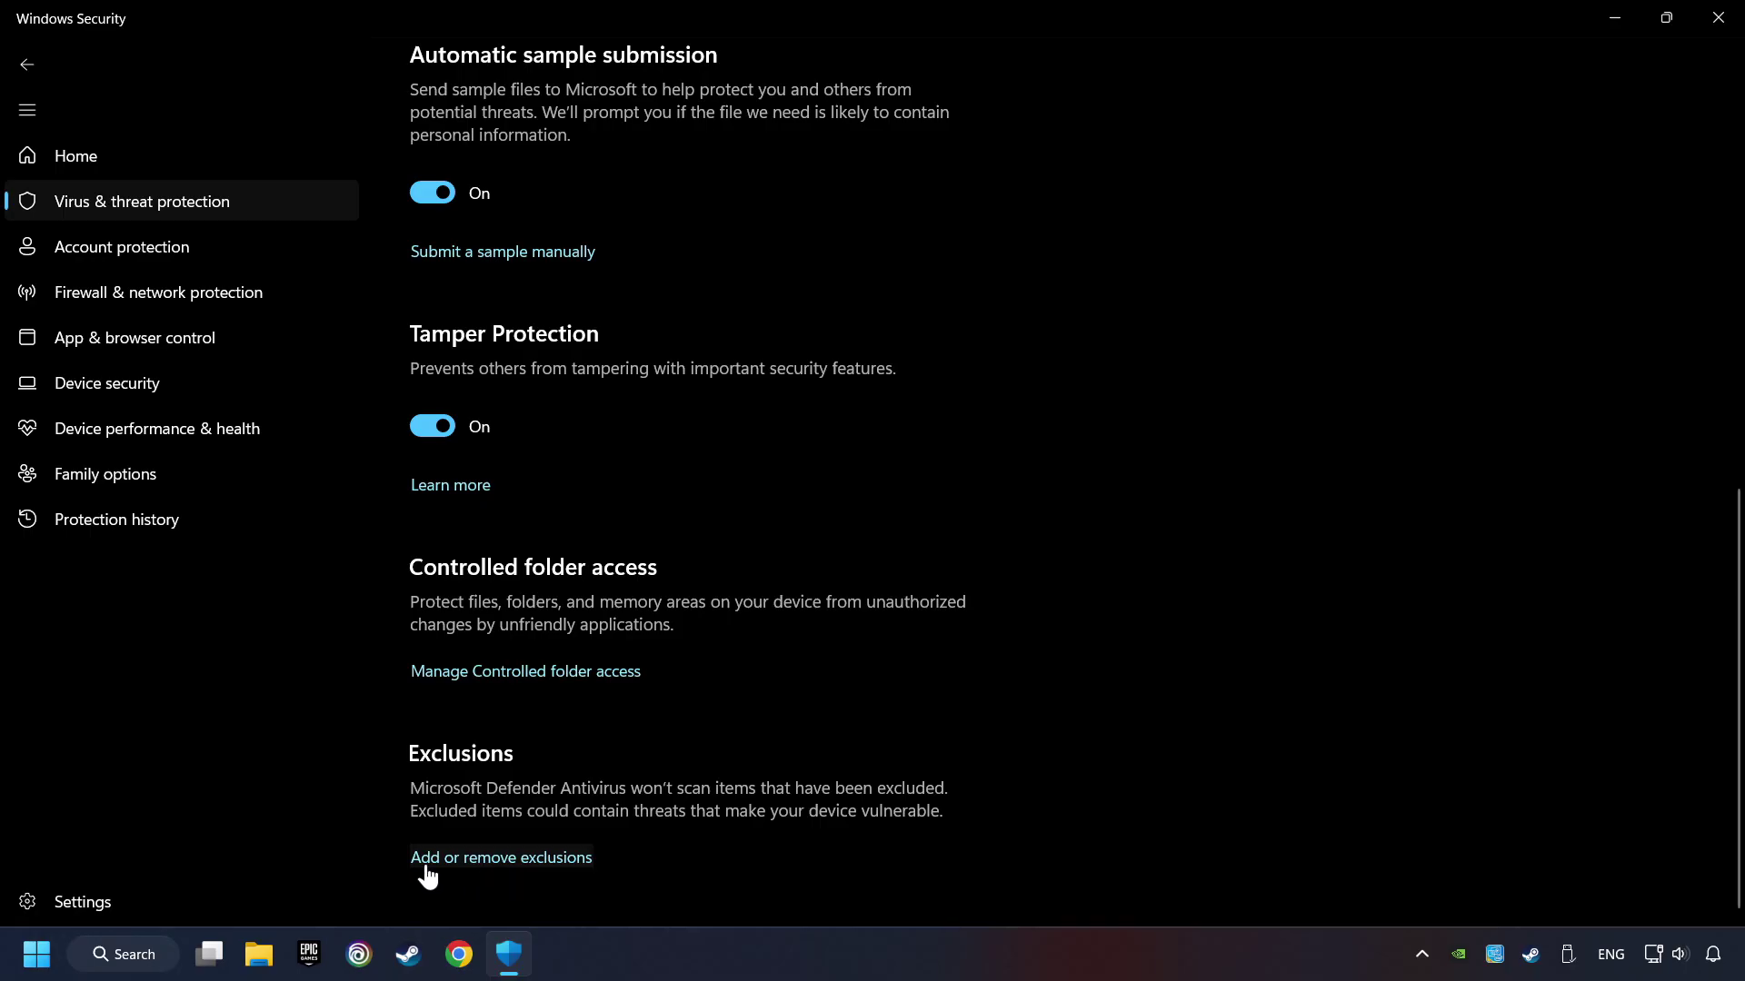
left_click(526, 860)
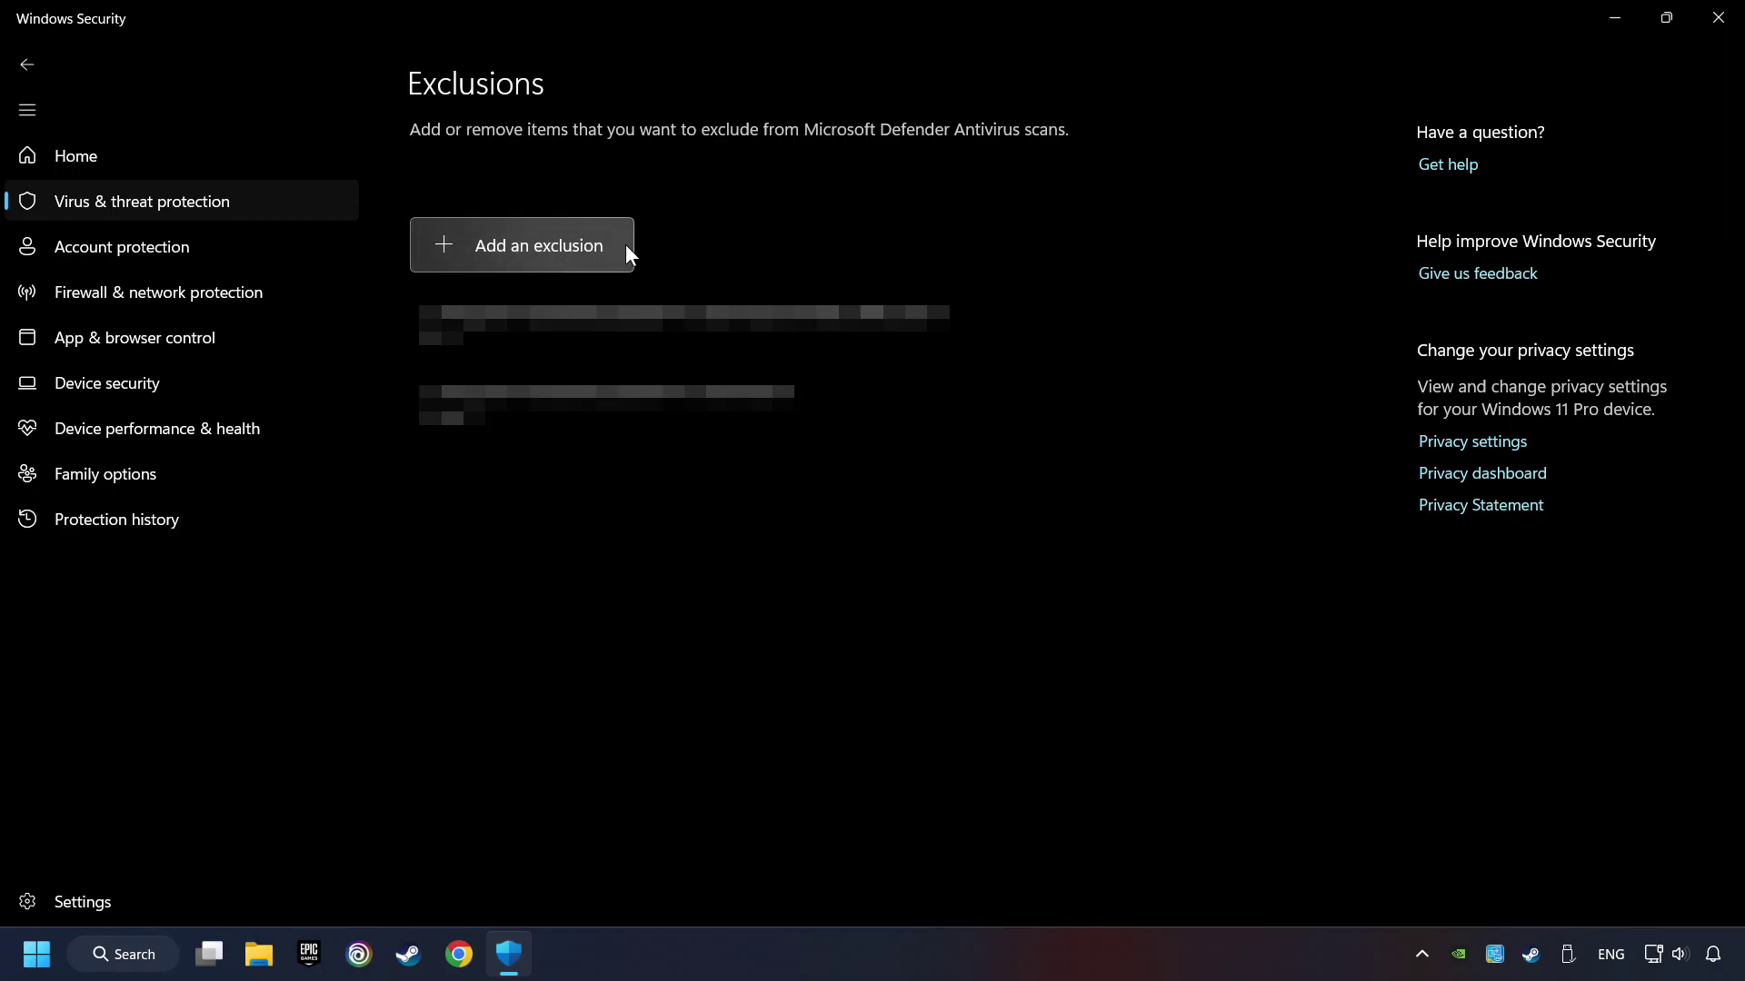
Open the firewall's allowed apps list via 'firewall' search and unlock it for editing
left_click(1714, 31)
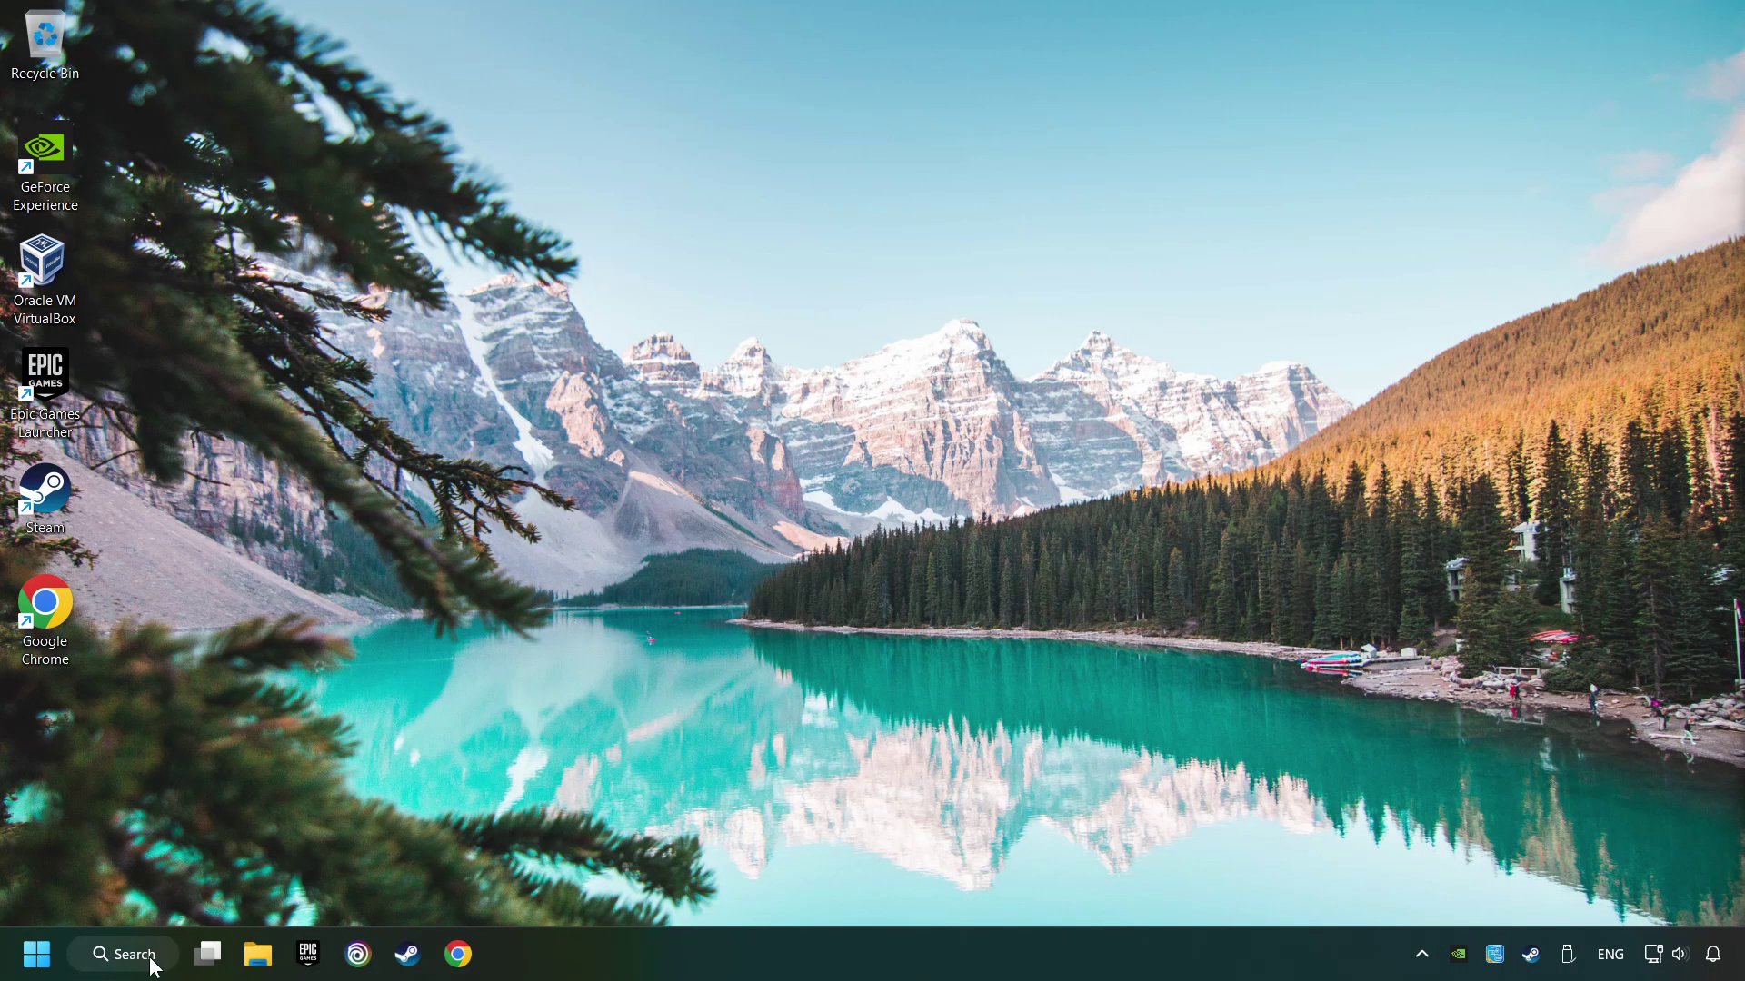
left_click(102, 954)
type("firewall")
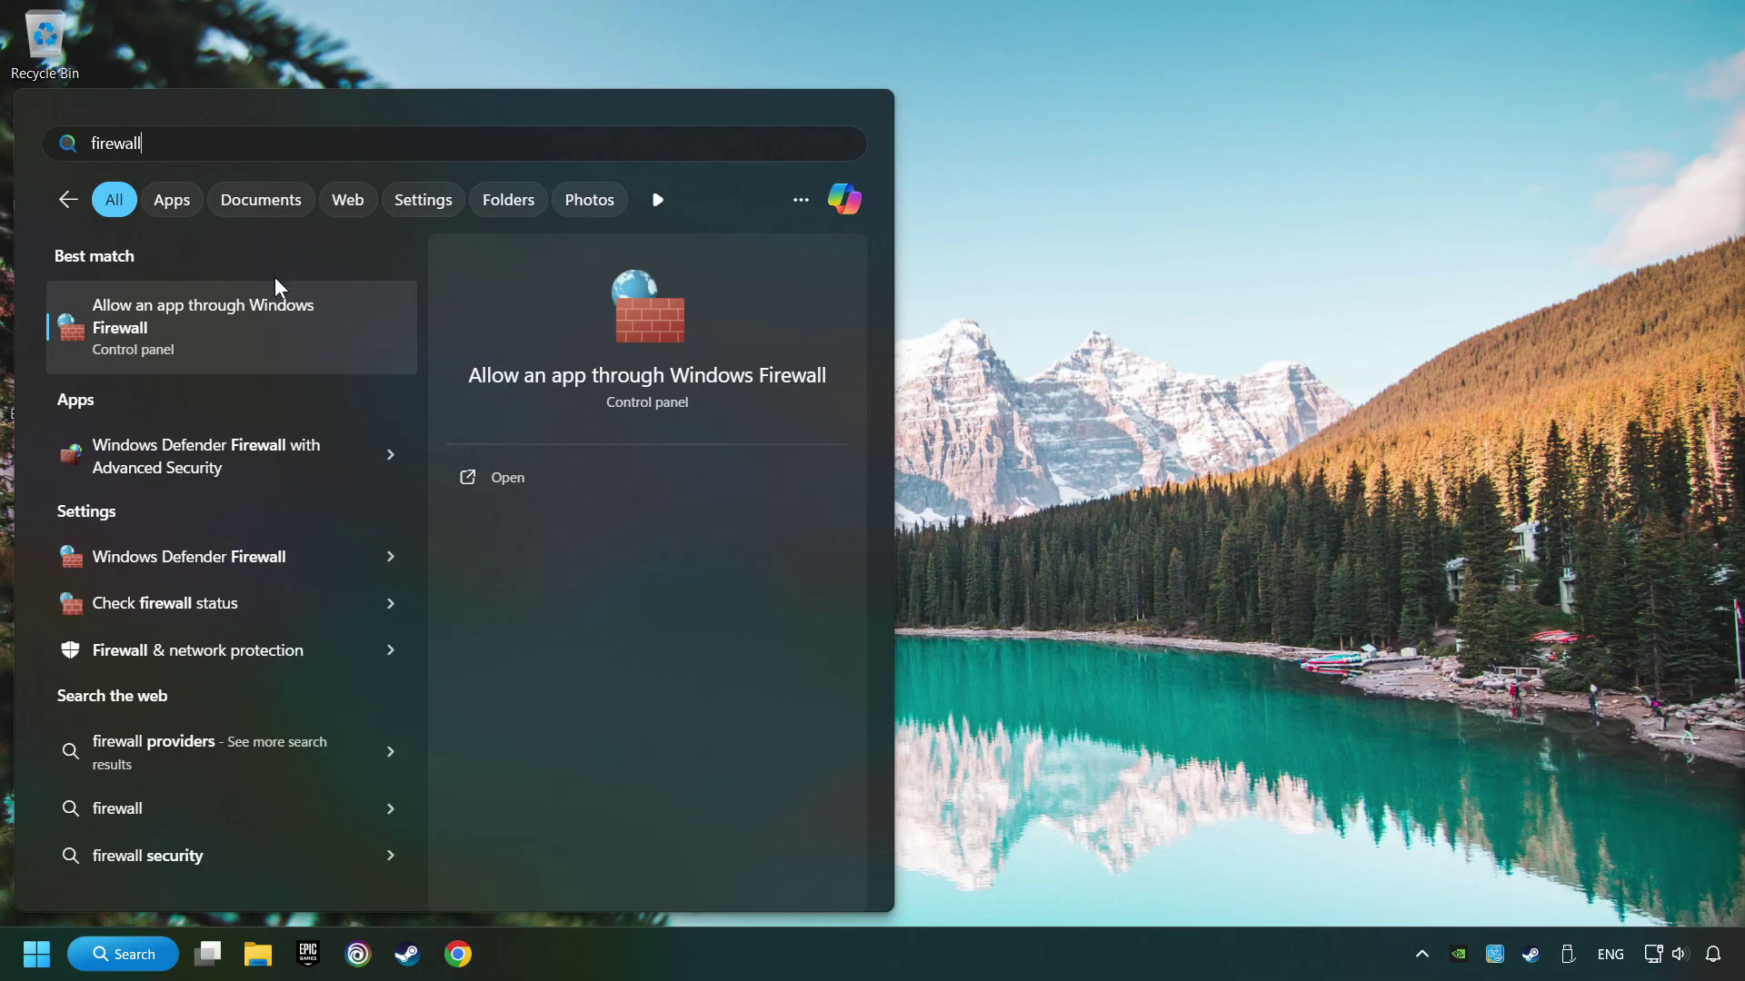
left_click(339, 320)
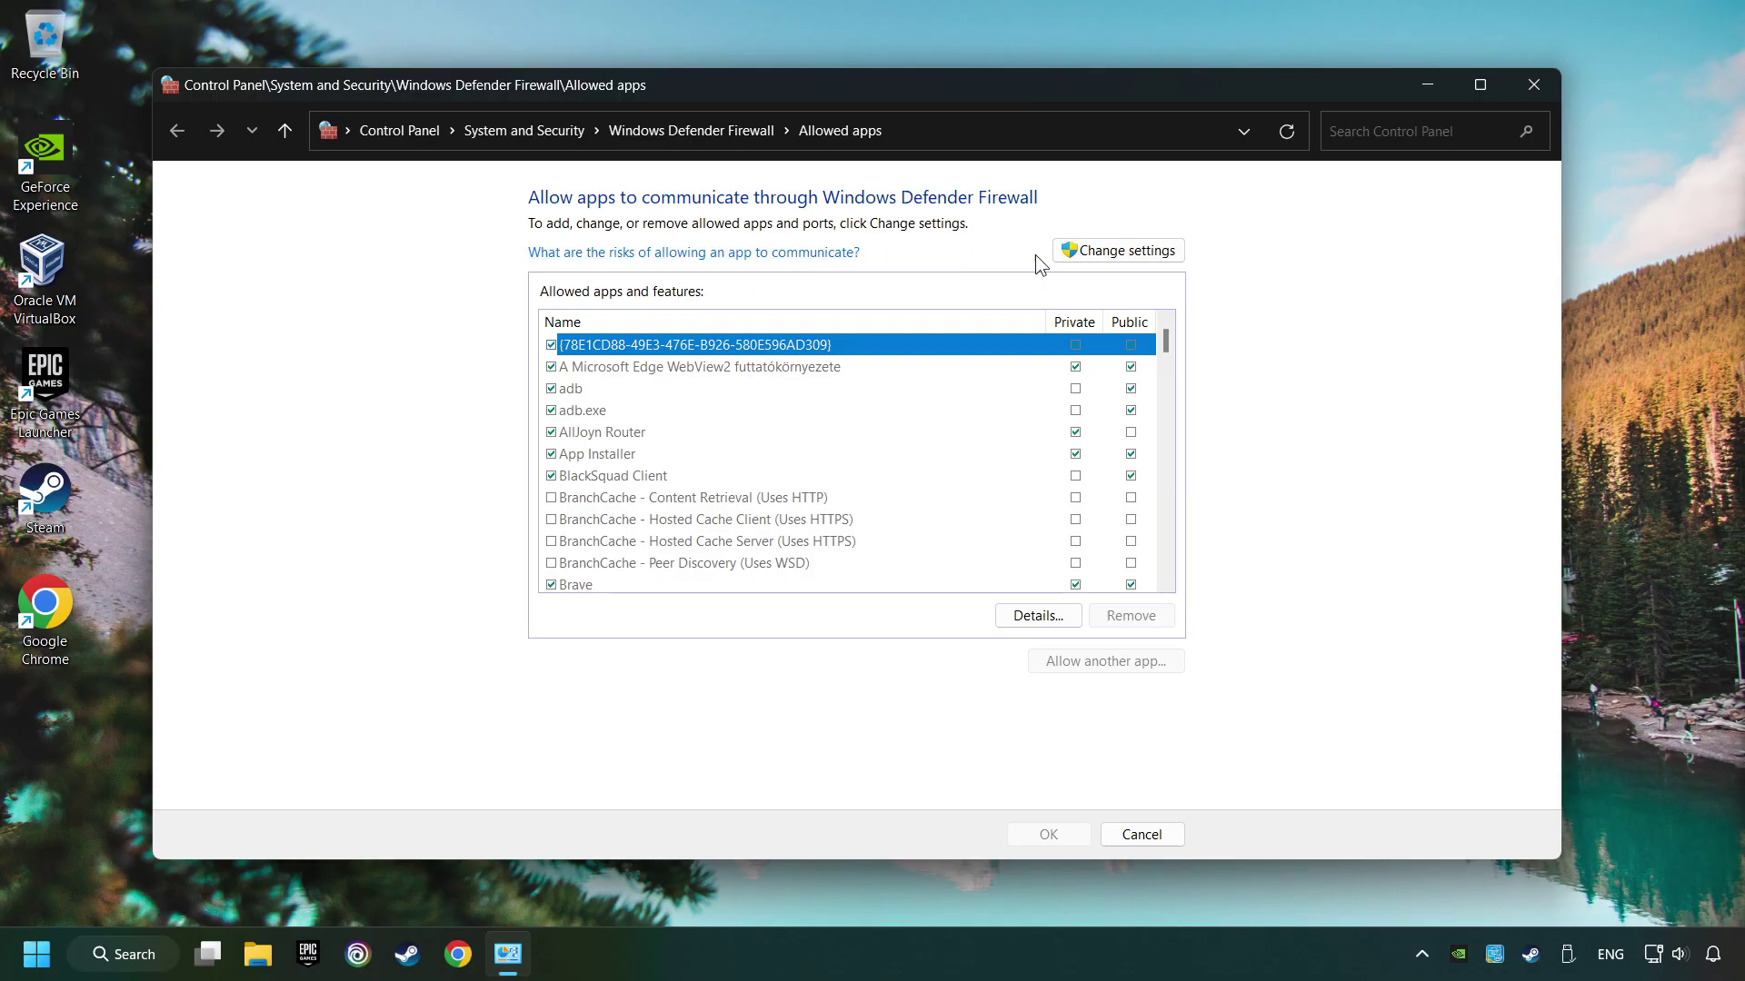
left_click(1124, 263)
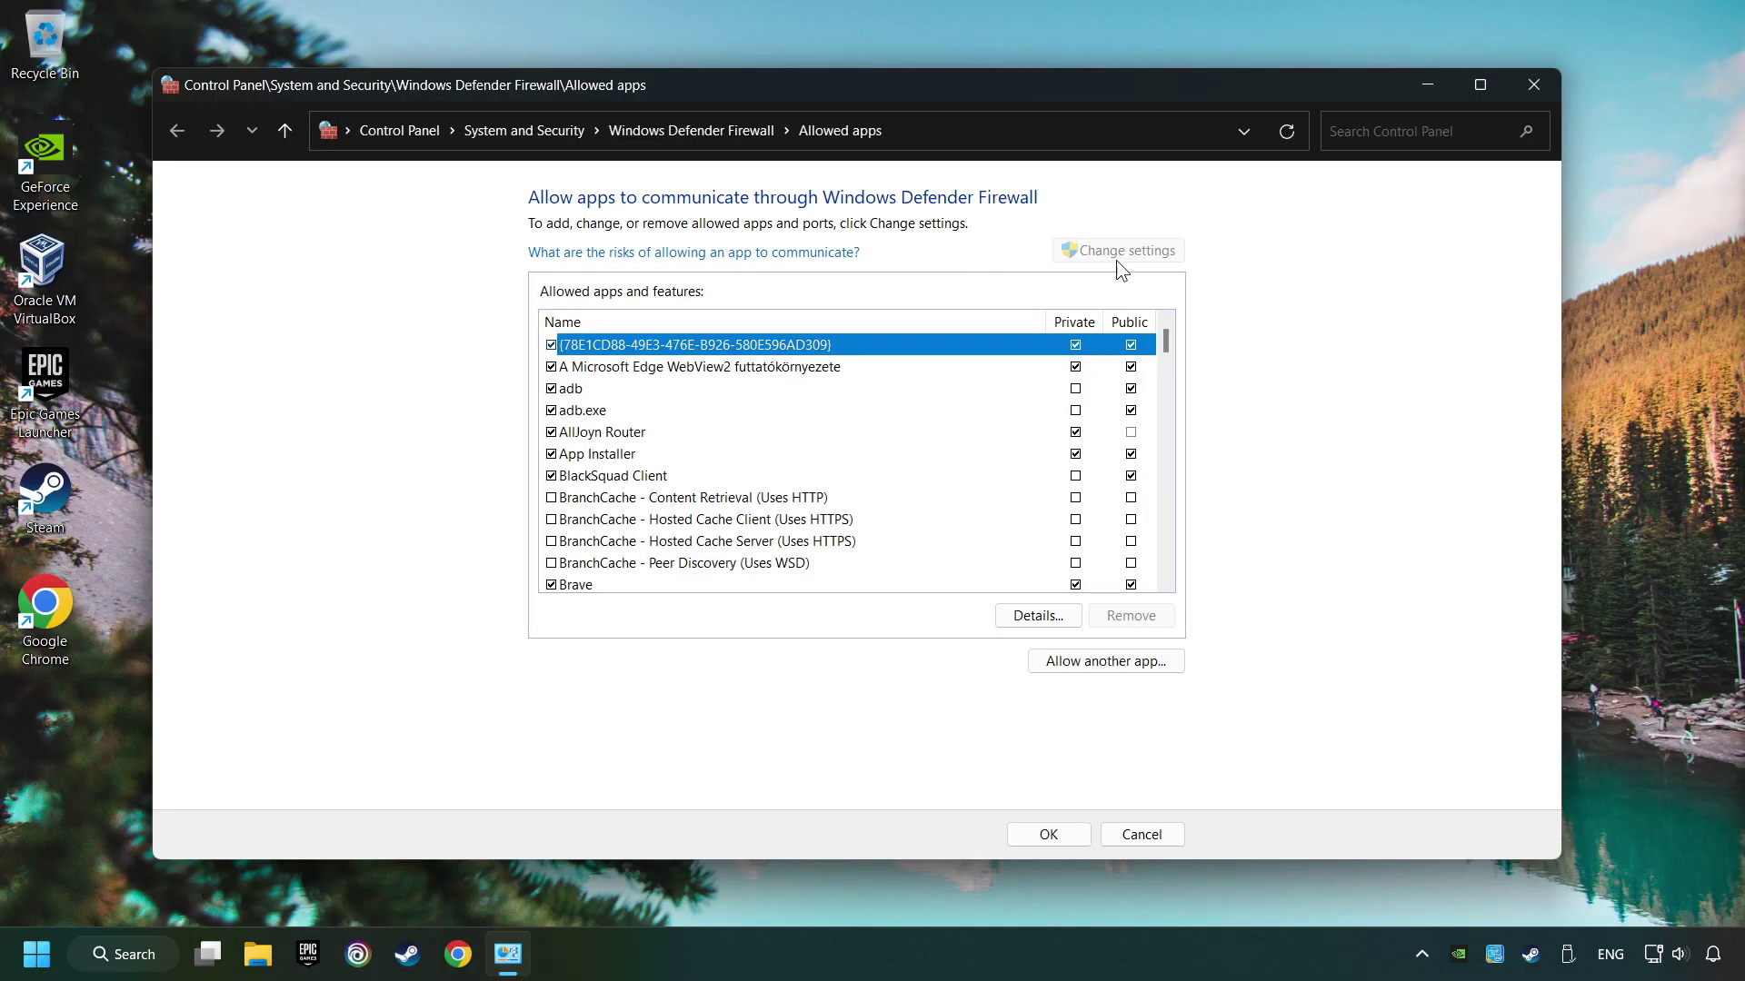
Allow GAME.exe on public networks as well as private
scroll(825, 433, "down", 20)
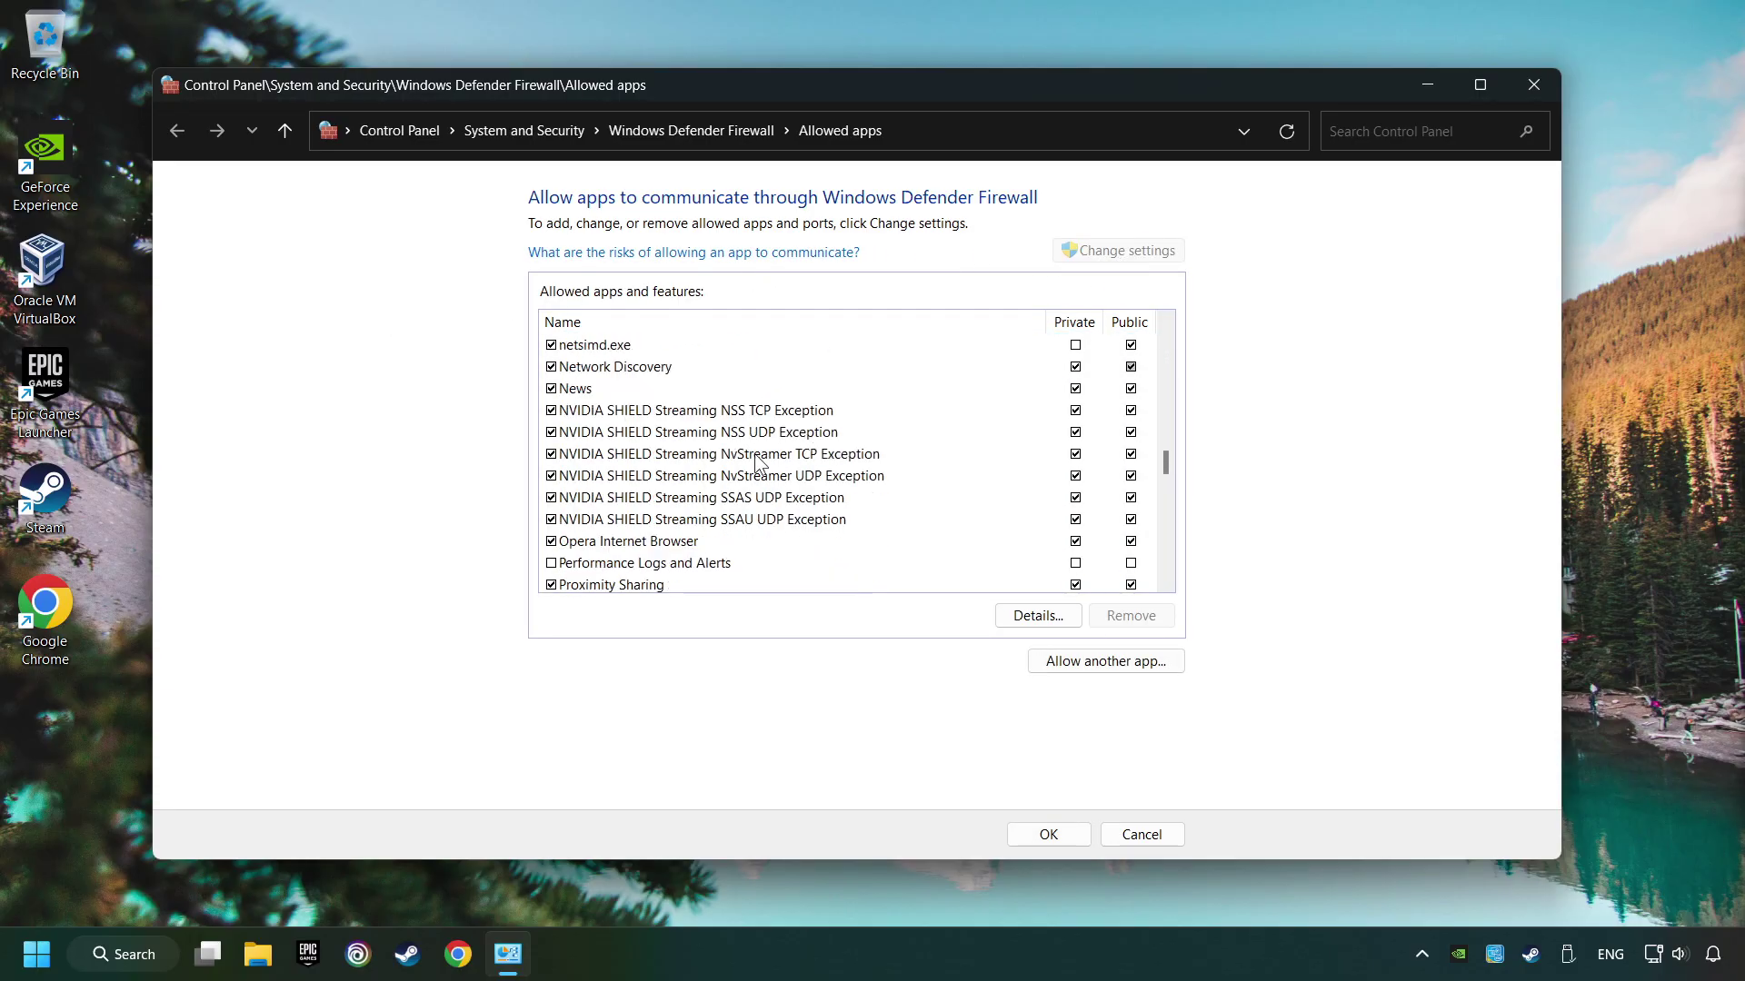
scroll(814, 443, "up", 10)
scroll(814, 444, "up", 12)
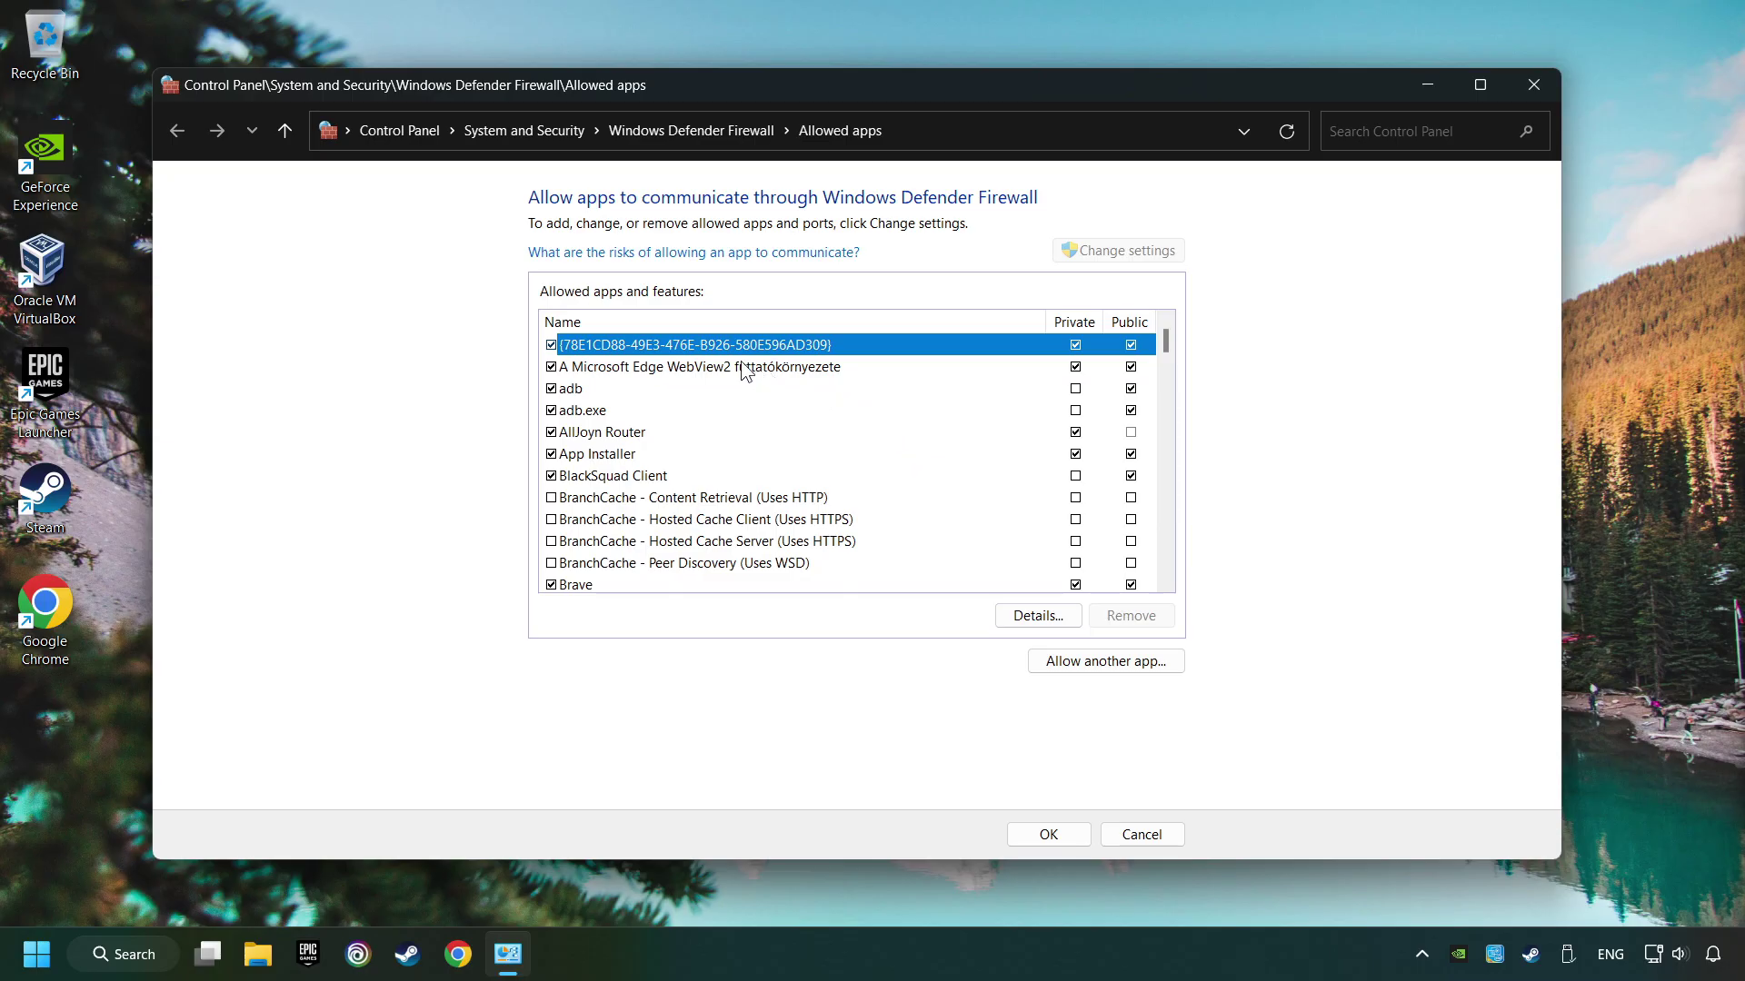
scroll(818, 381, "down", 10)
left_click(724, 358)
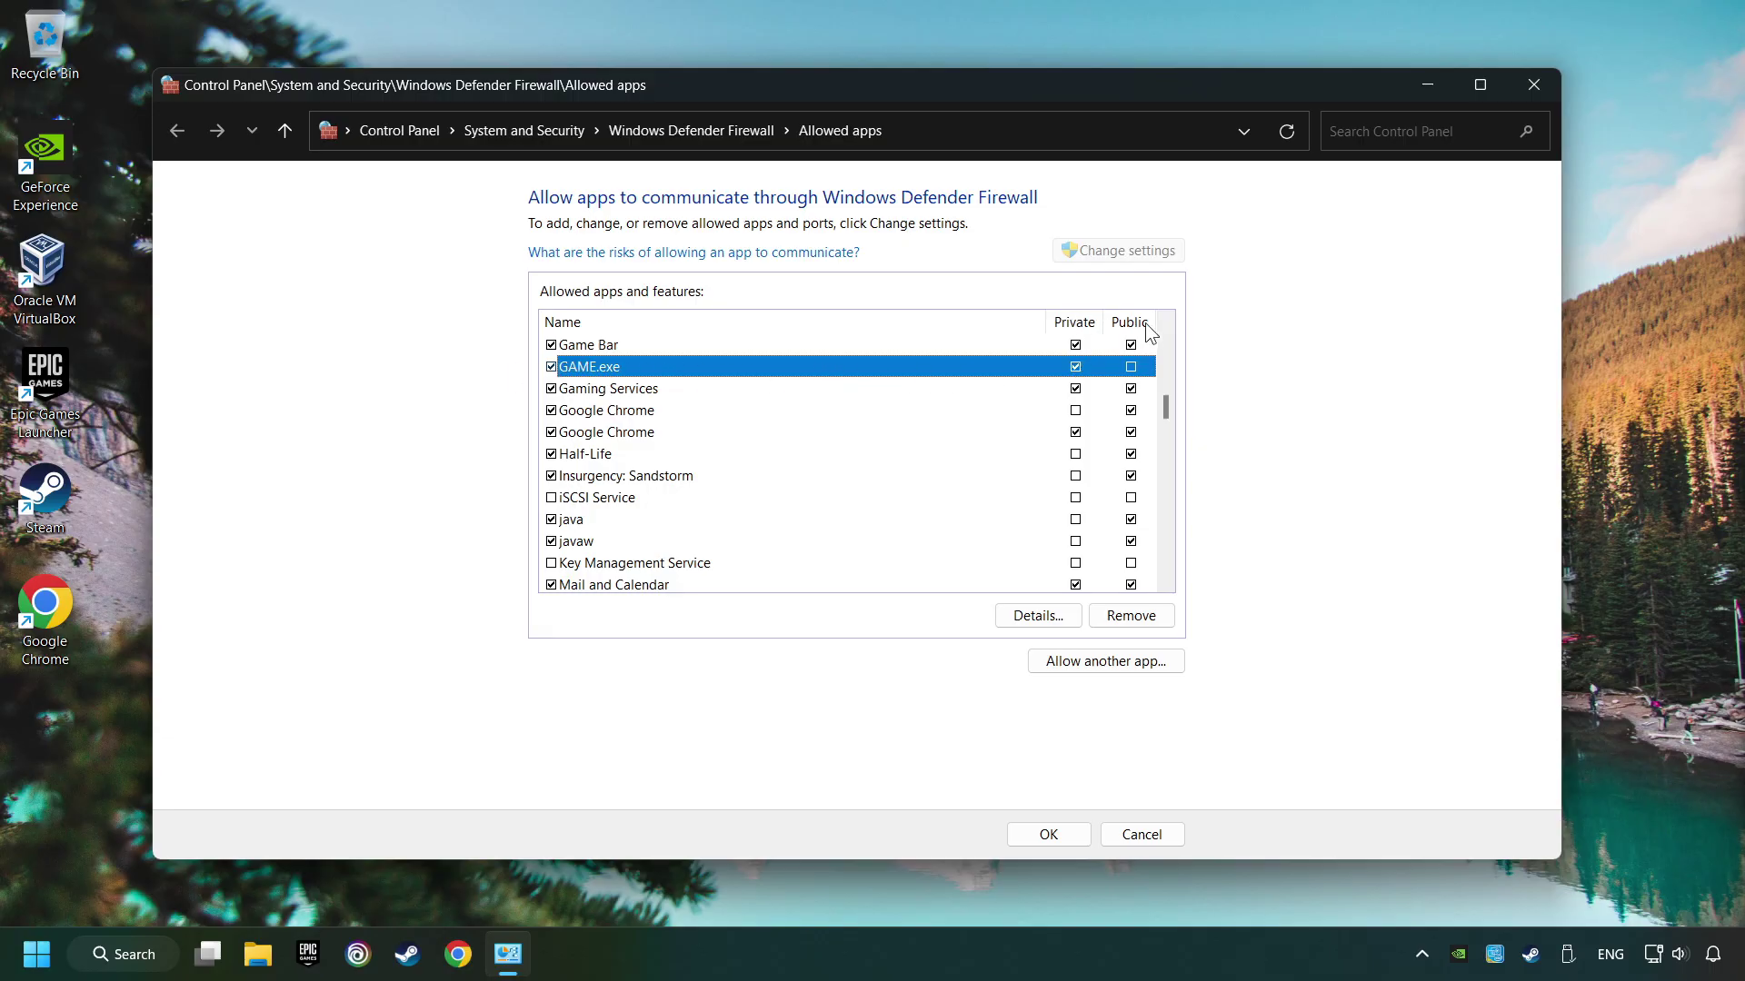
left_click(1130, 366)
Save the firewall changes and launch Command Prompt as administrator
left_click(1062, 835)
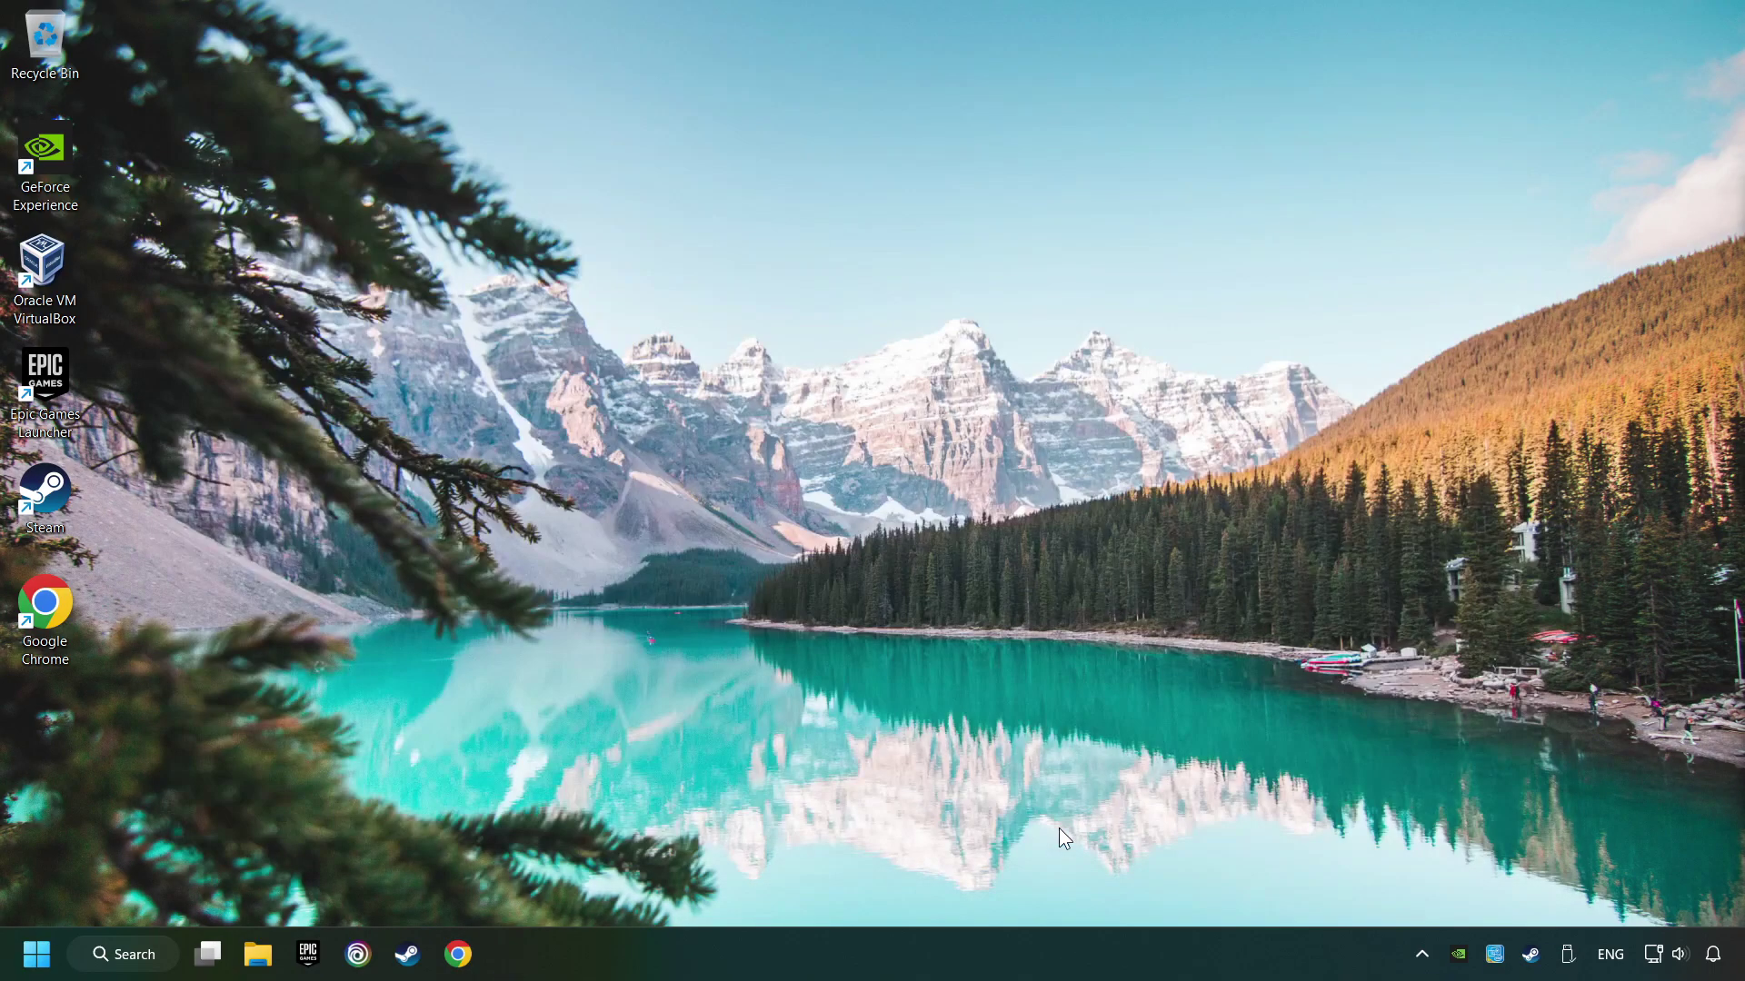
left_click(152, 967)
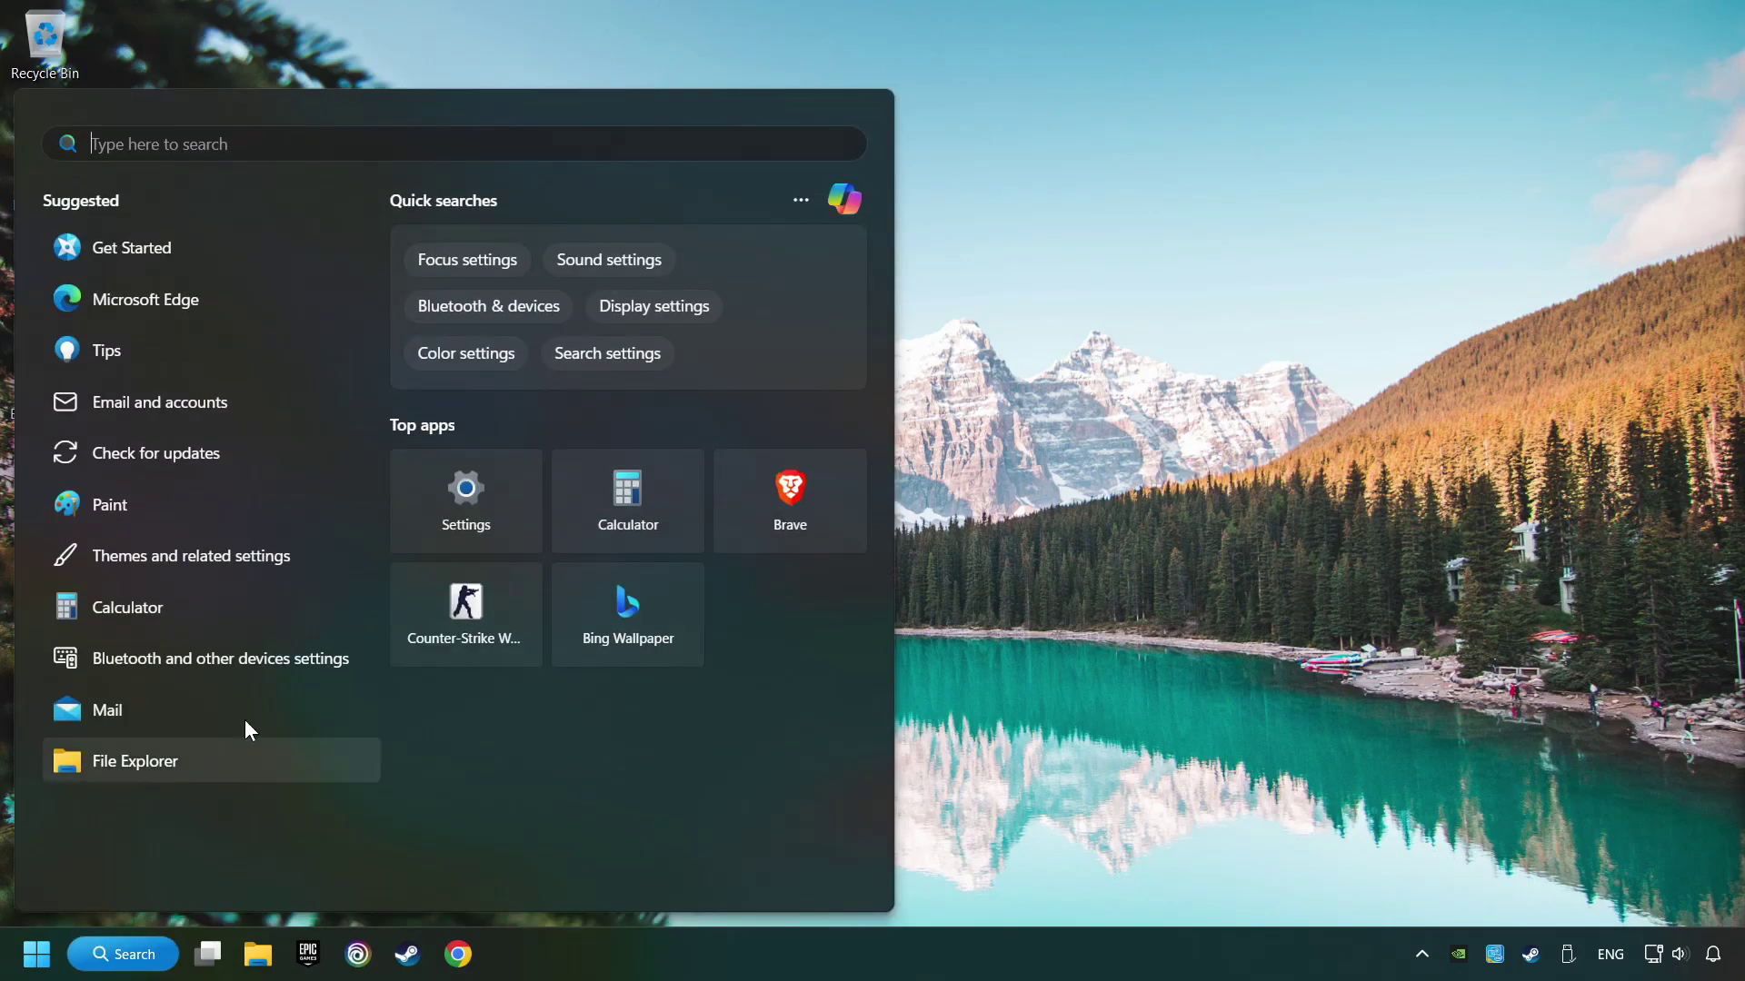
type("cmd")
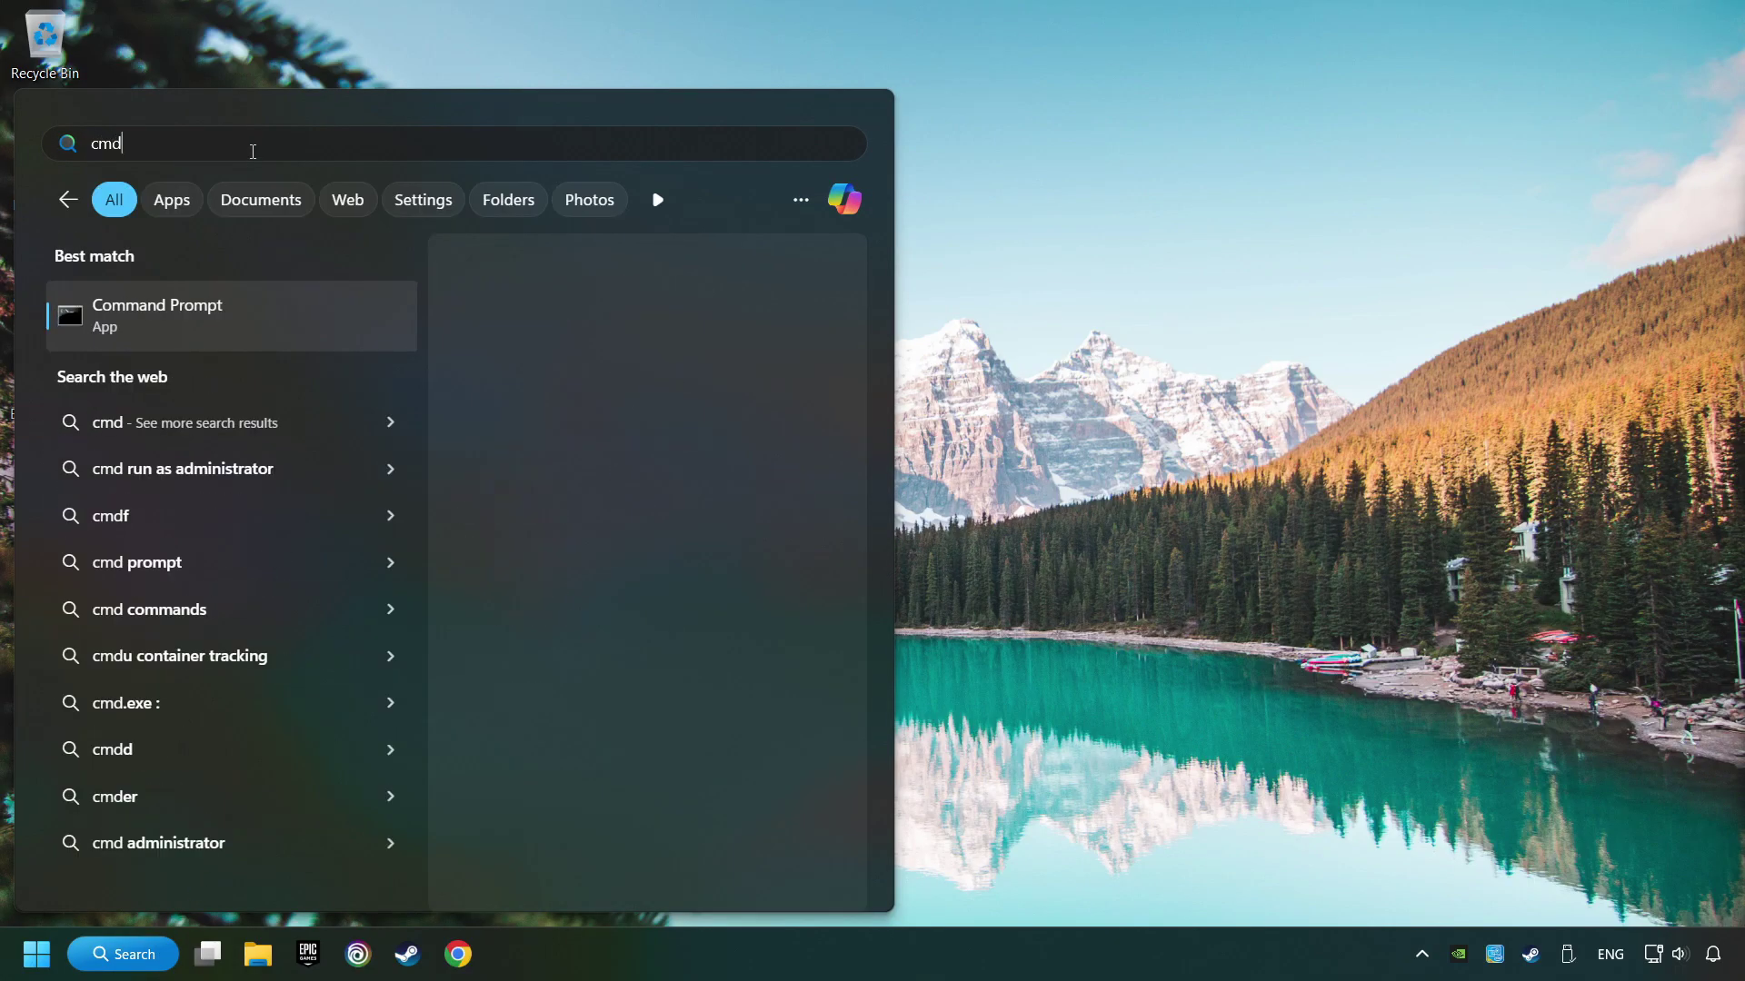
right_click(337, 319)
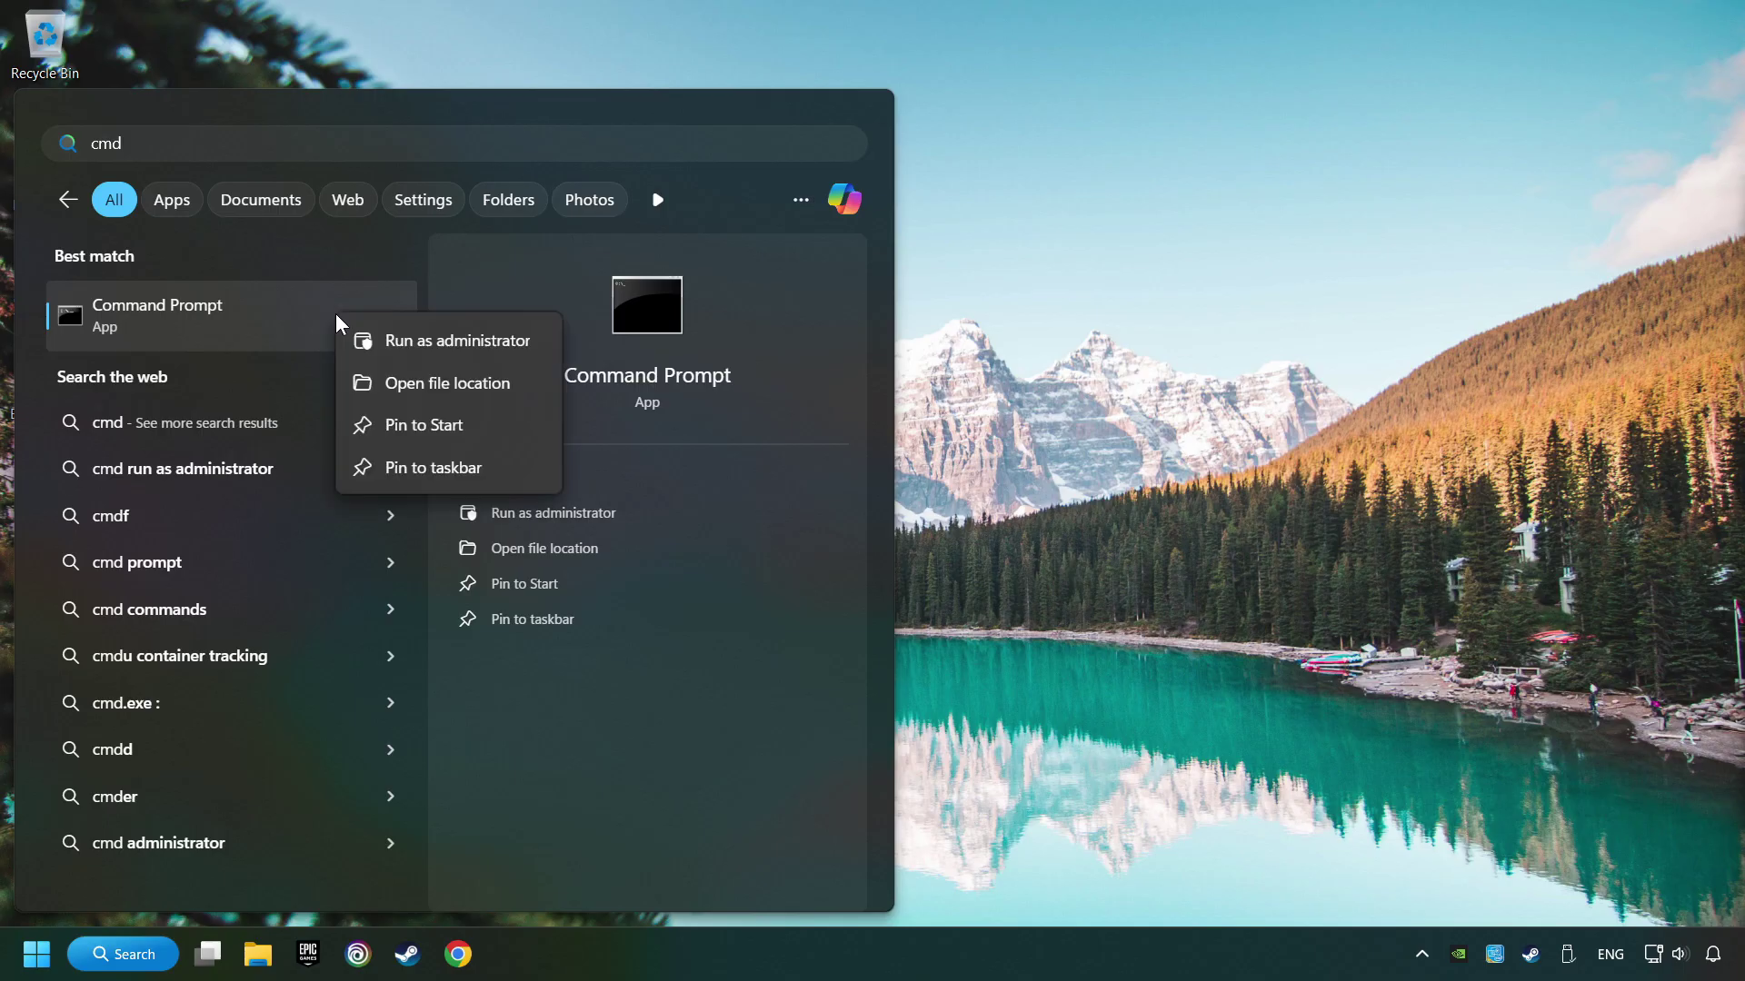
left_click(419, 353)
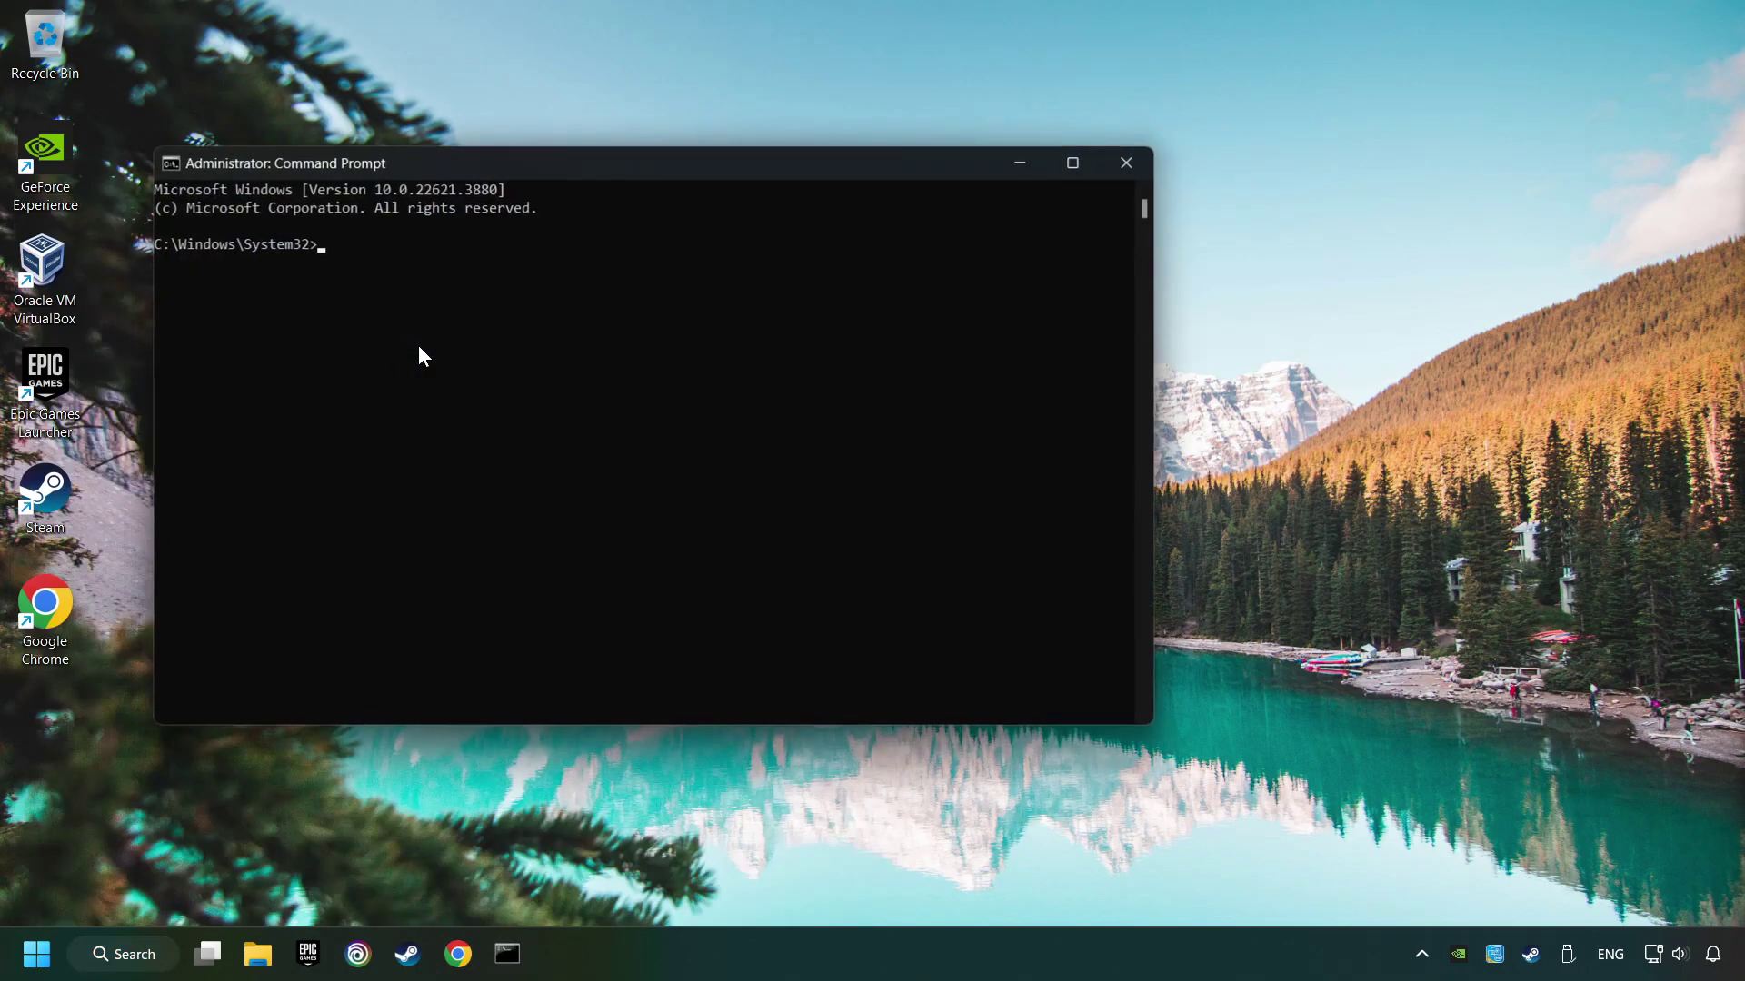
Run sfc /scannow in the administrator Command Prompt
left_click_drag(470, 181, 649, 210)
type("sfc")
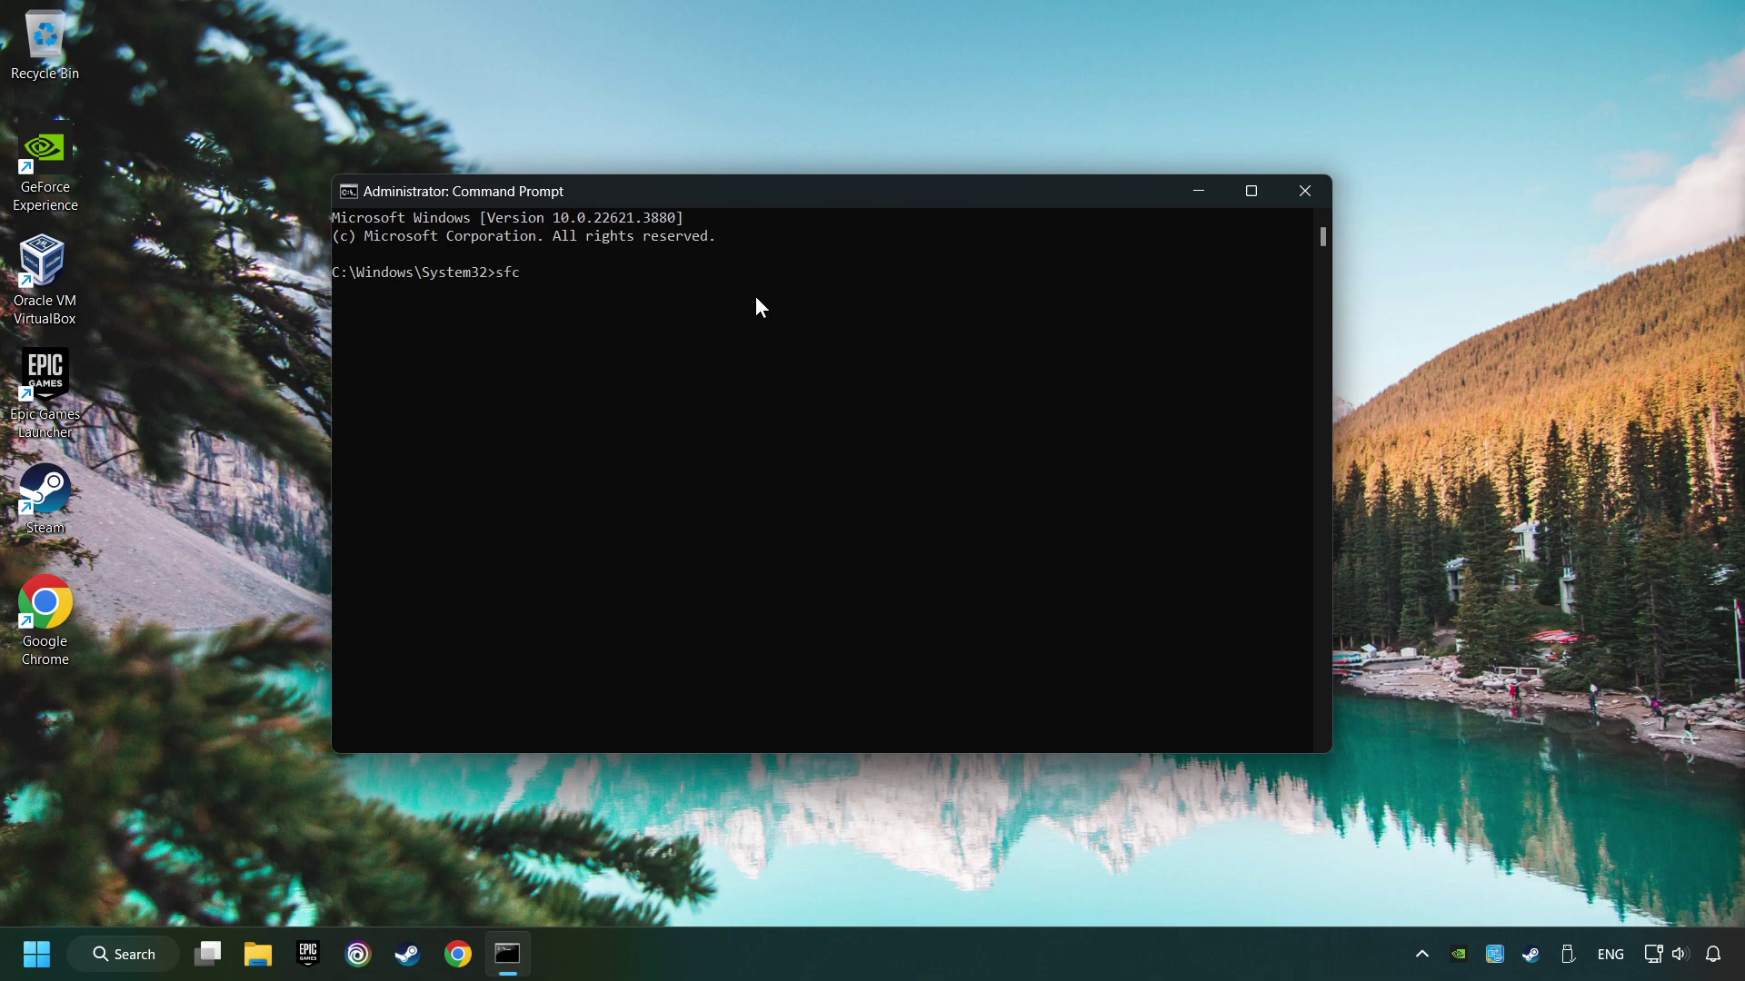
type(" /scannow")
key("Return")
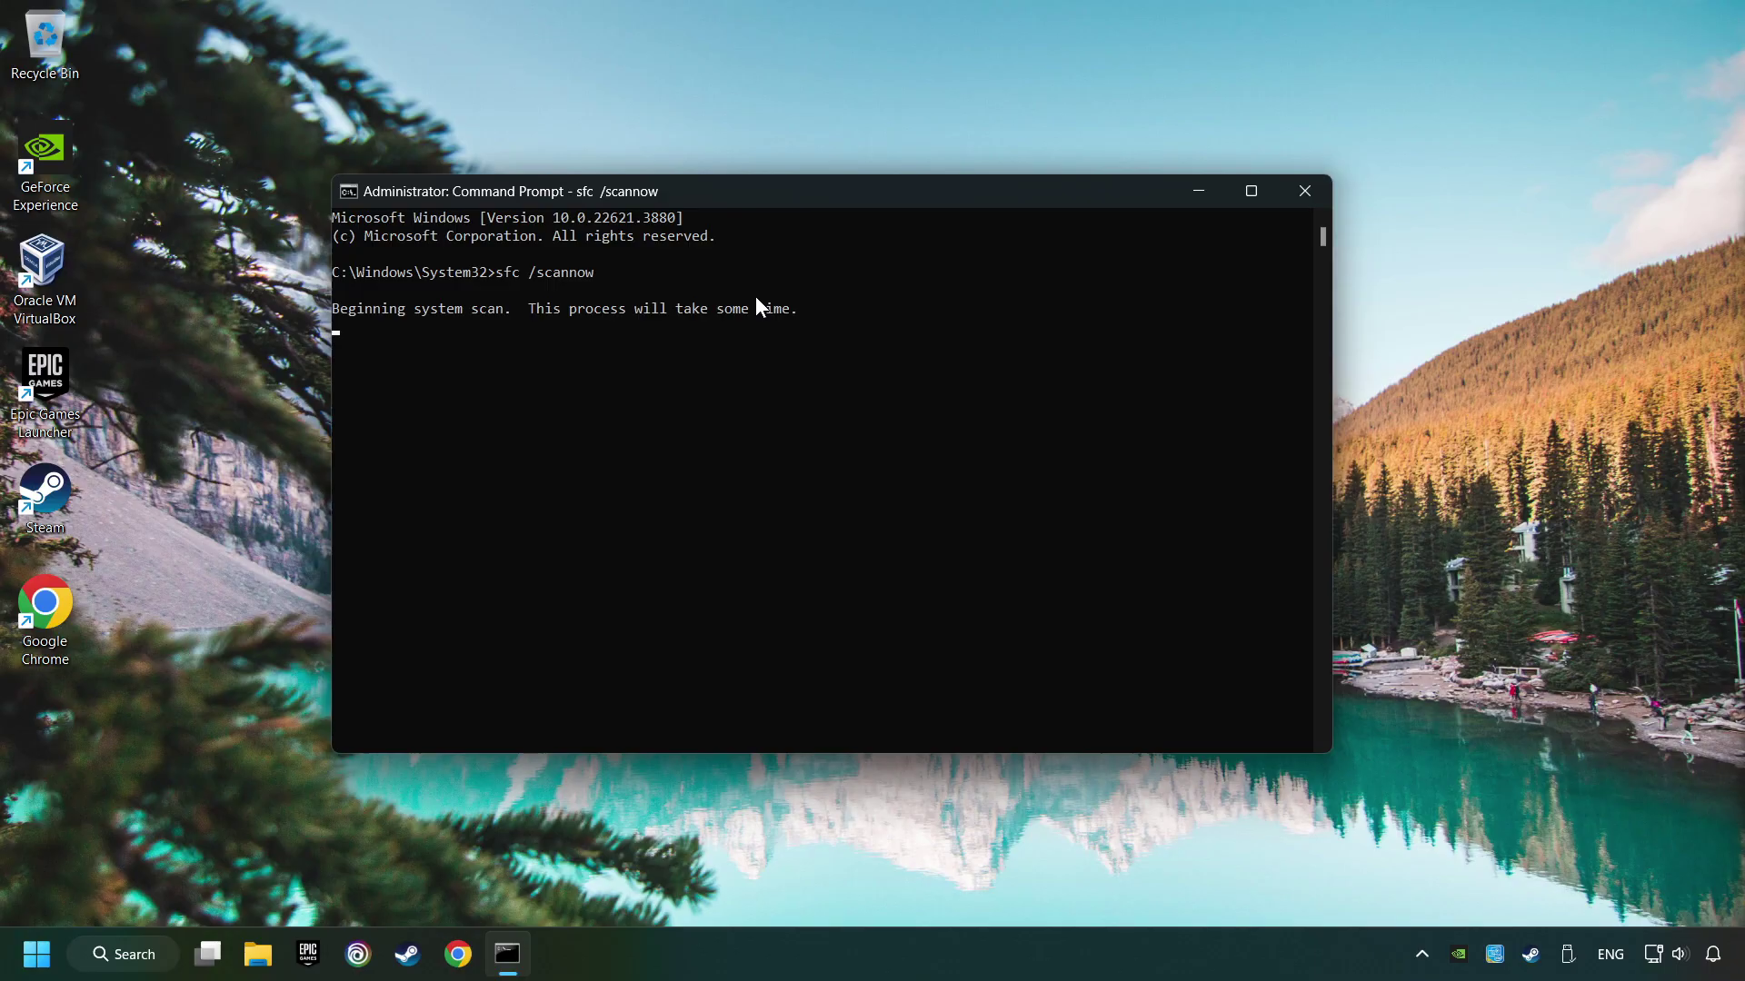